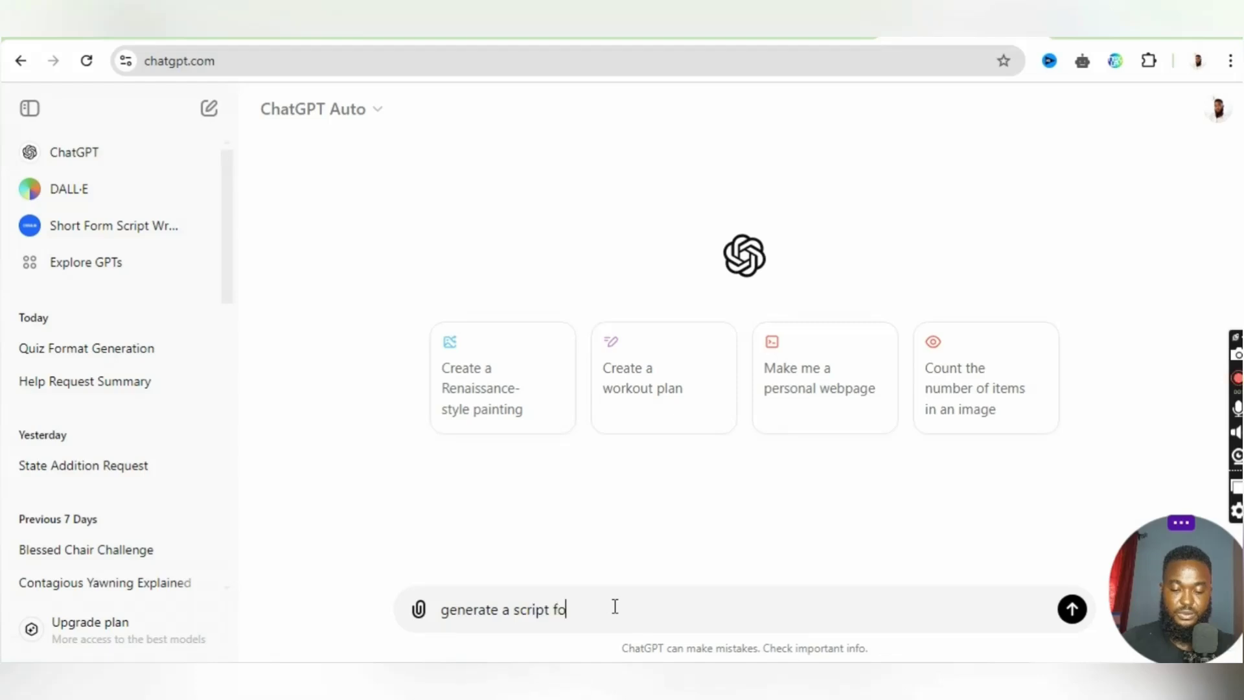
# - Submit the prompt "generate a script for a quiz, it should be 5 questions with 3 option, option a, b, c and give the correct answer"
pyautogui.write('qui')
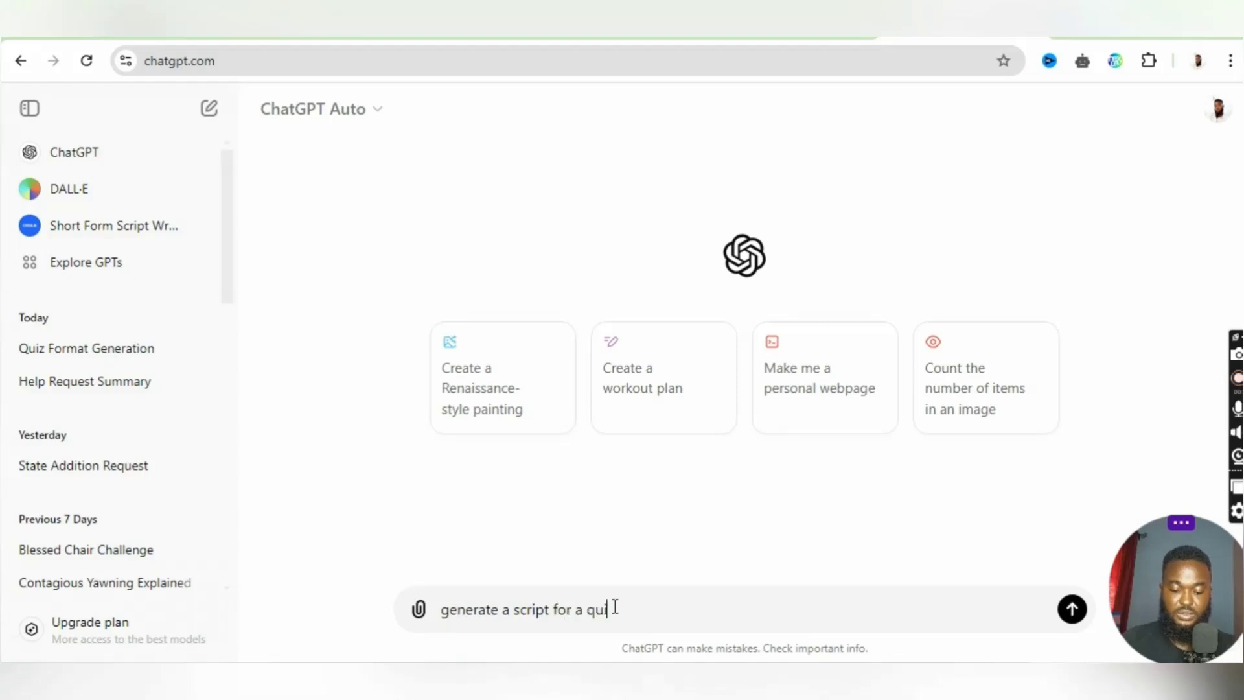
pyautogui.write('z it is')
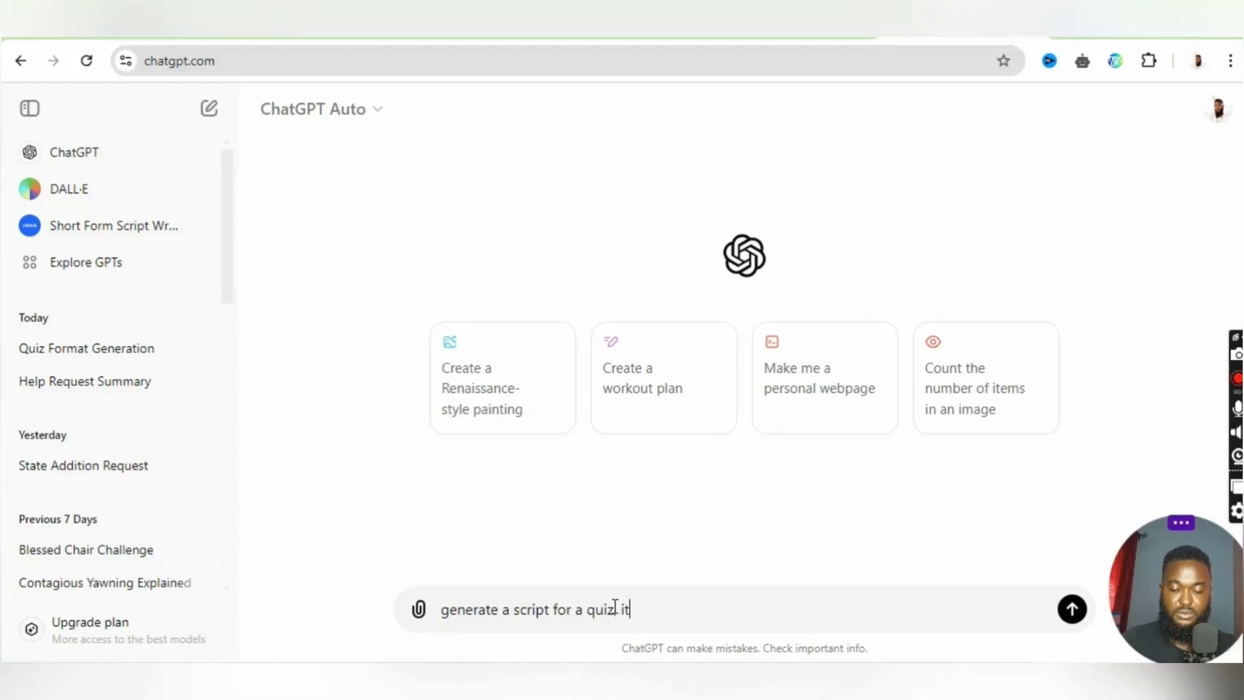
pyautogui.press('BackSpace')
pyautogui.press('BackSpace')
pyautogui.write('sho')
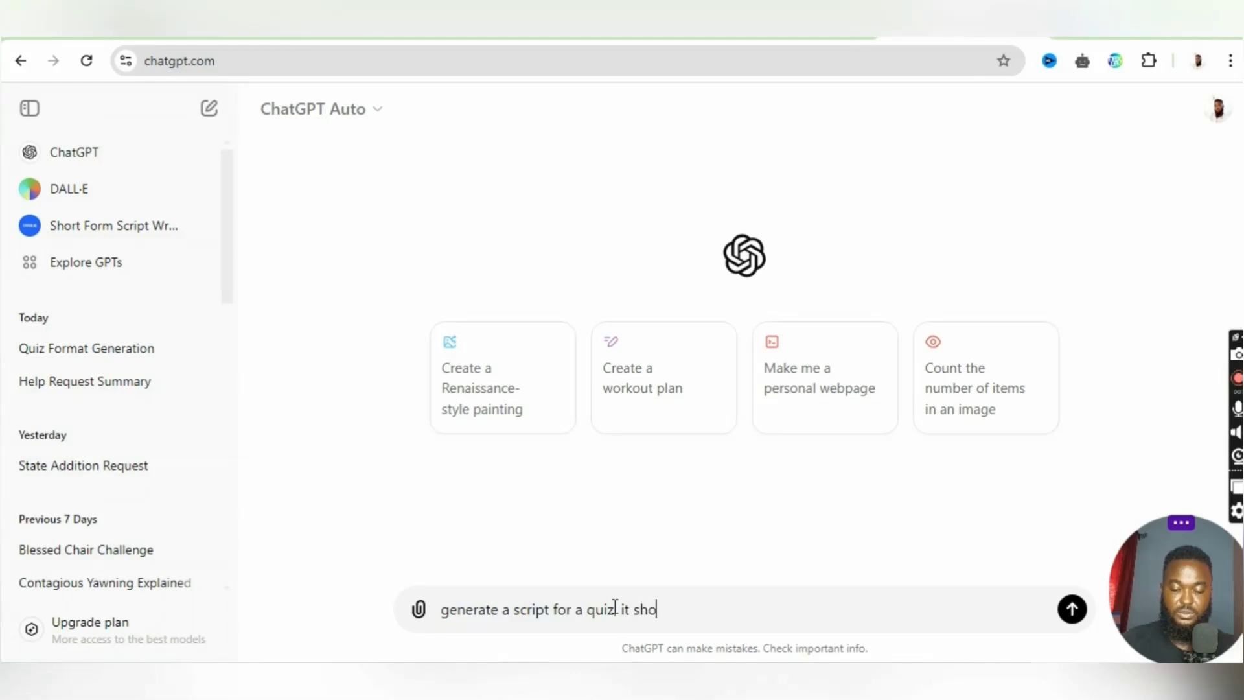
pyautogui.write('uld be 5')
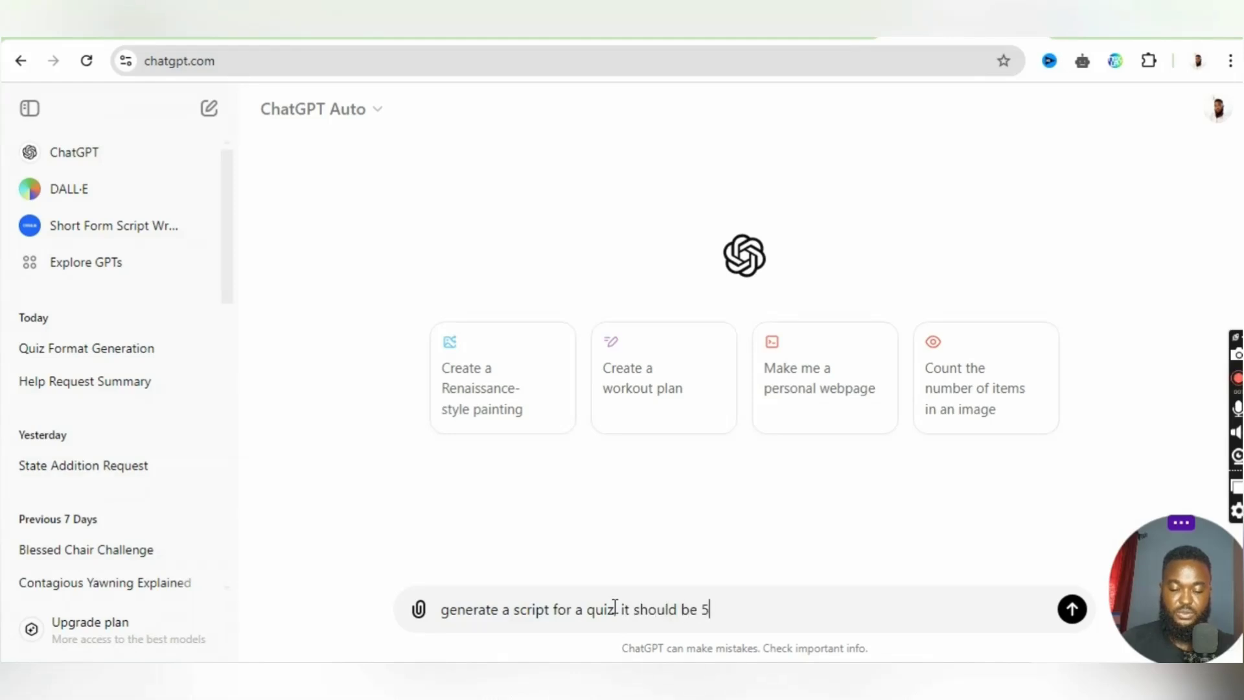
pyautogui.write(' questions with 3')
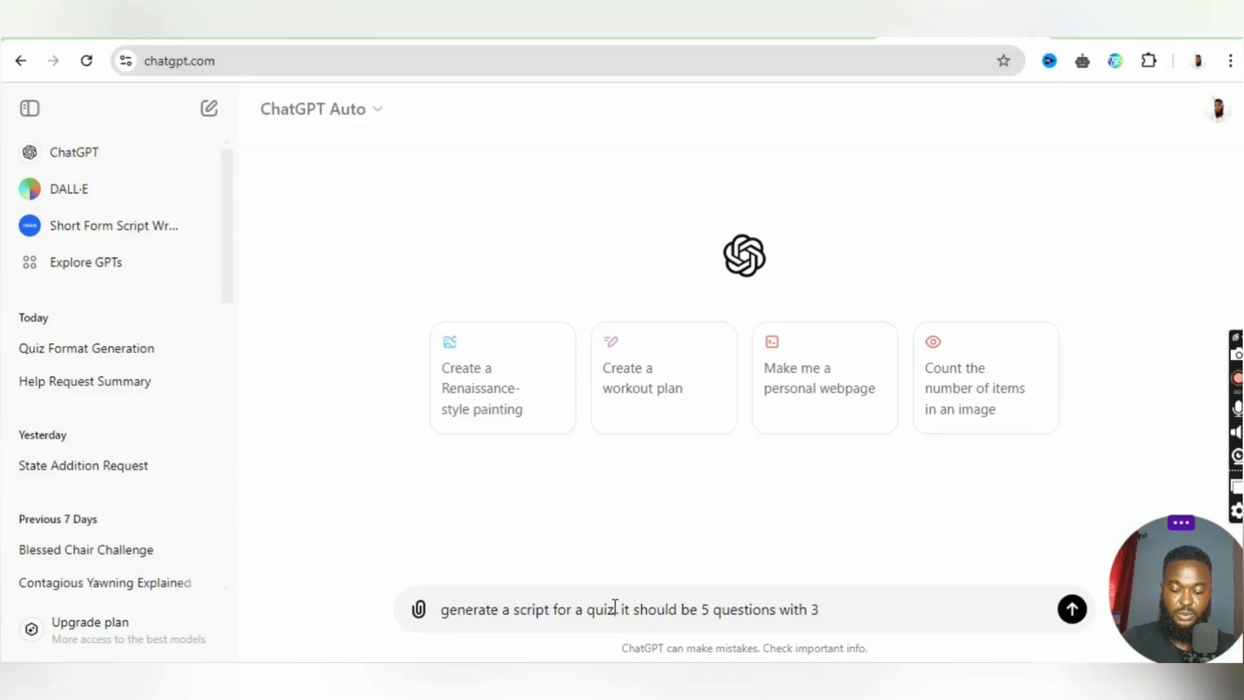
pyautogui.write(' option,')
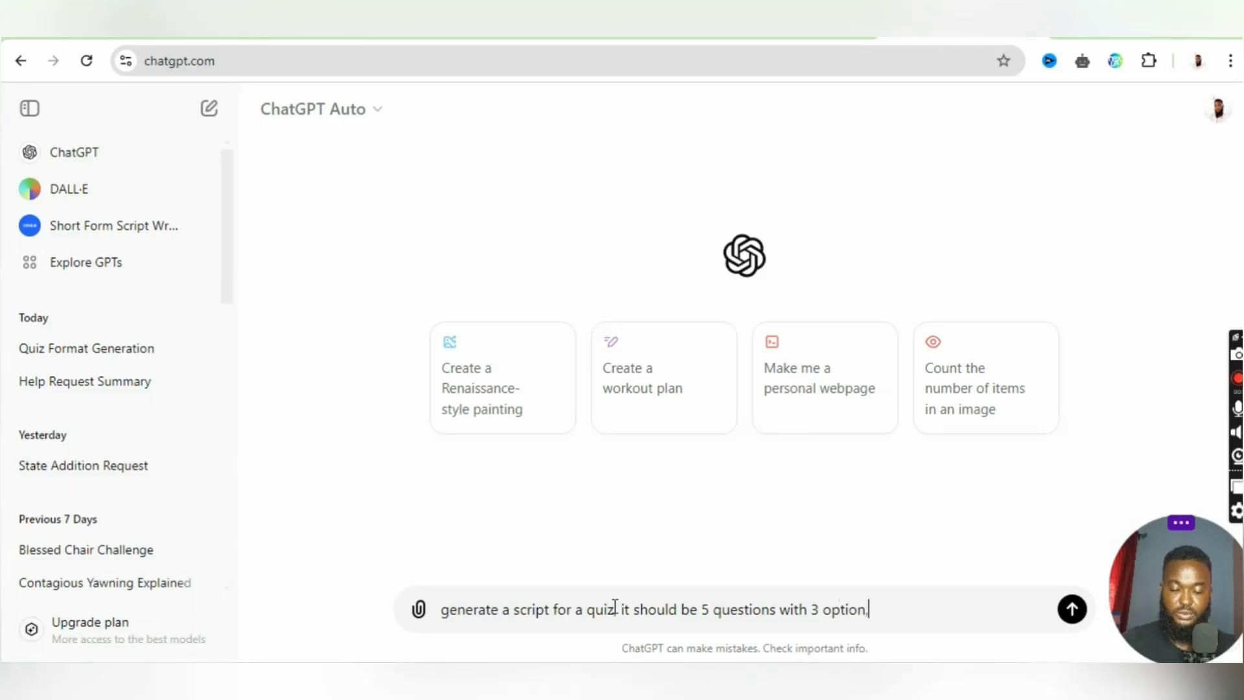
pyautogui.write(' optio')
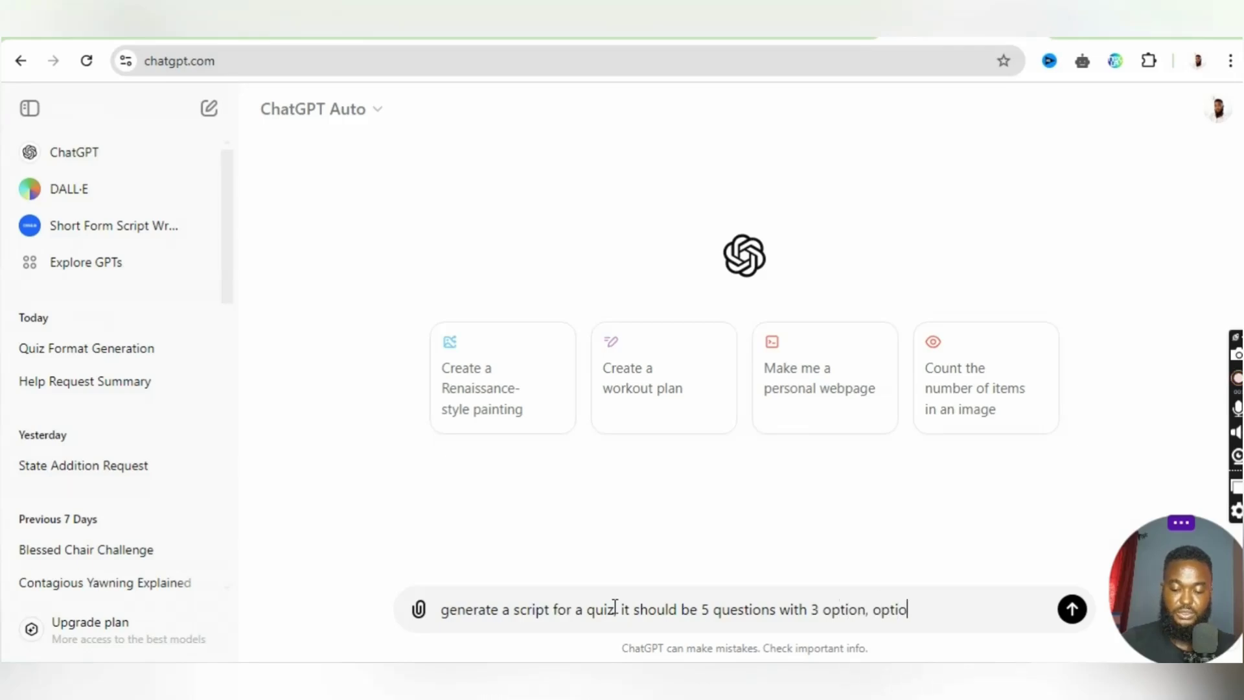
pyautogui.write('n a, b')
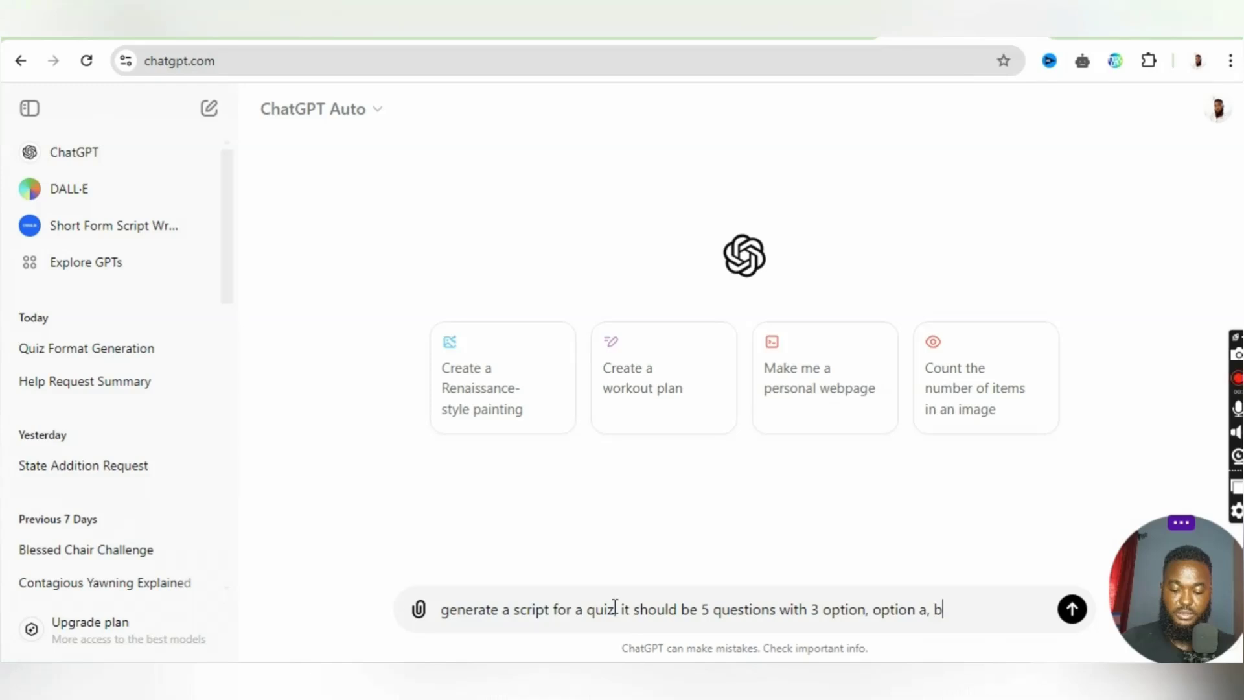
pyautogui.write(', c and give the correct a')
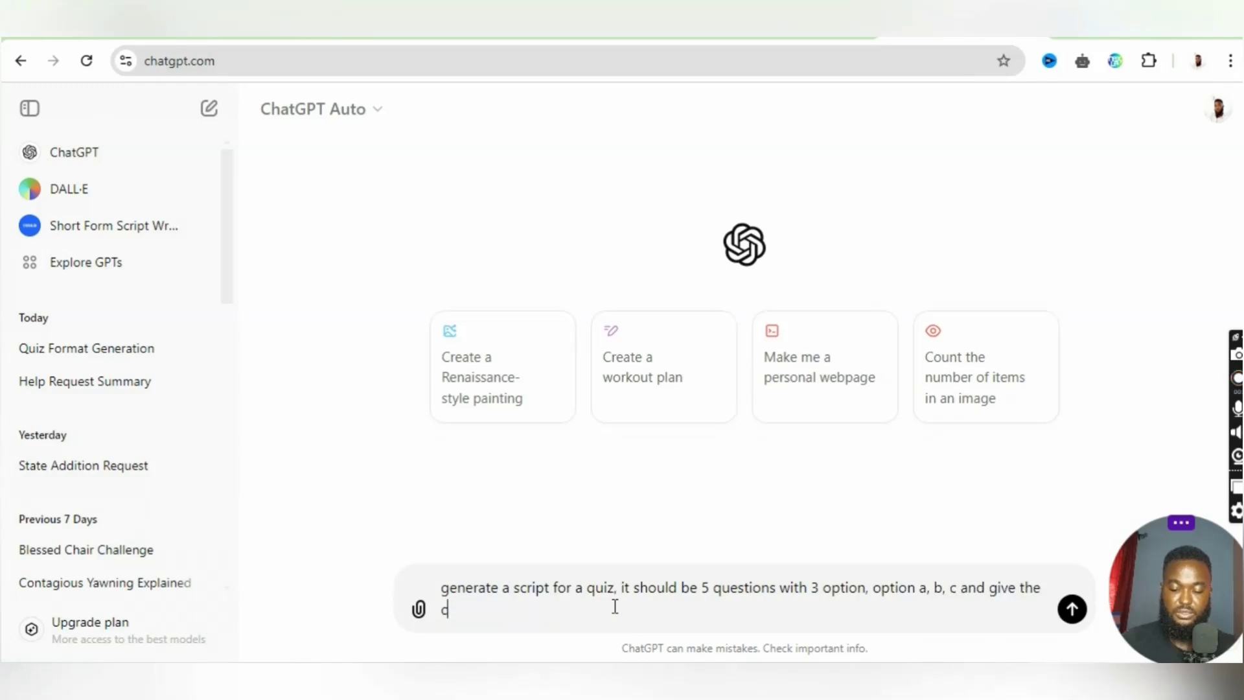
pyautogui.write('nwser')
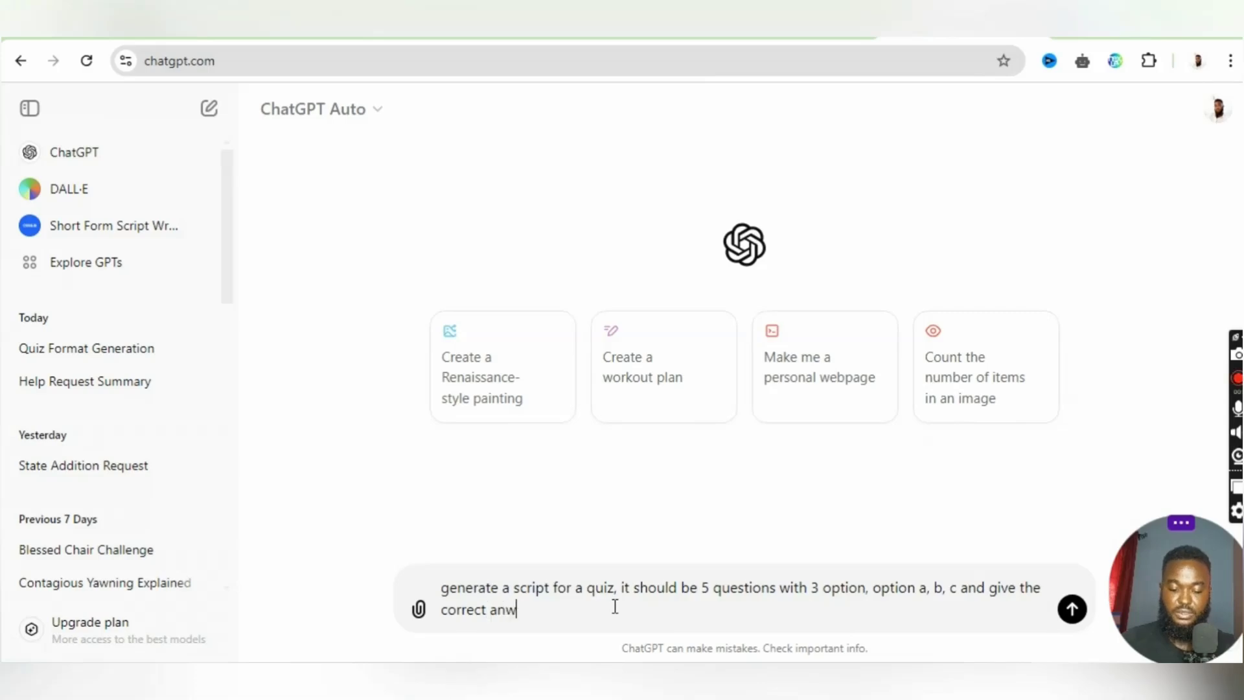
pyautogui.press('BackSpace')
pyautogui.press('BackSpace')
pyautogui.press('BackSpace')
pyautogui.press('BackSpace')
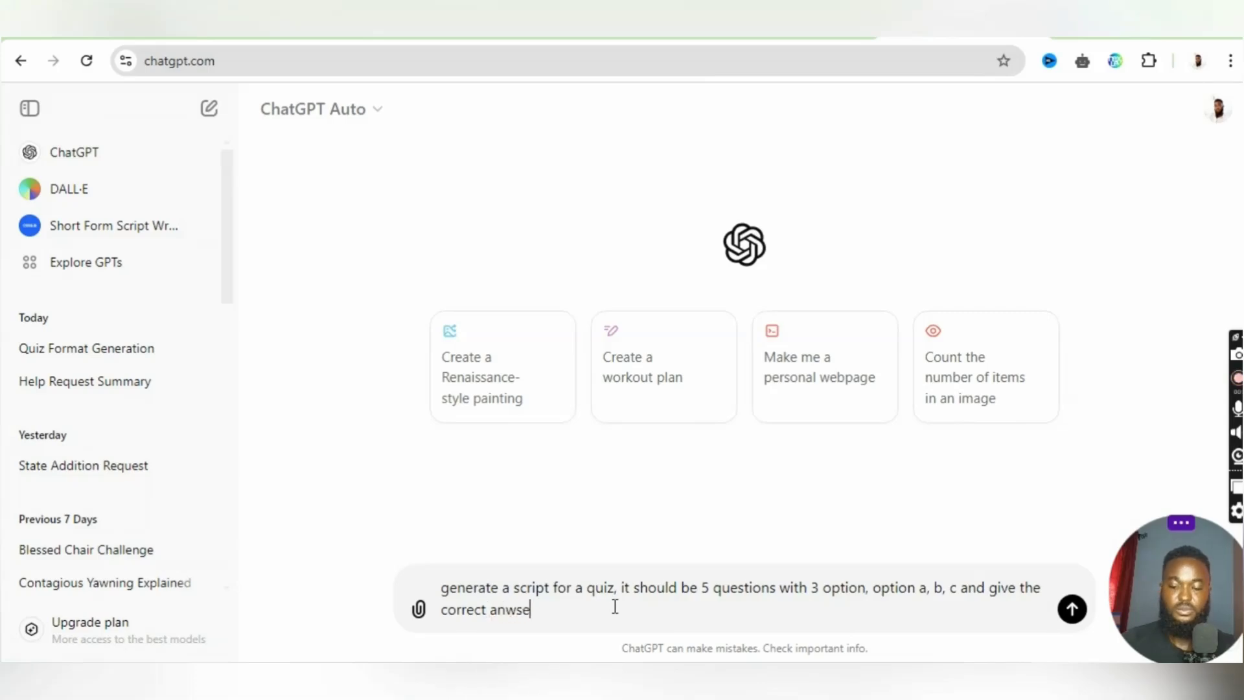
pyautogui.write('swer')
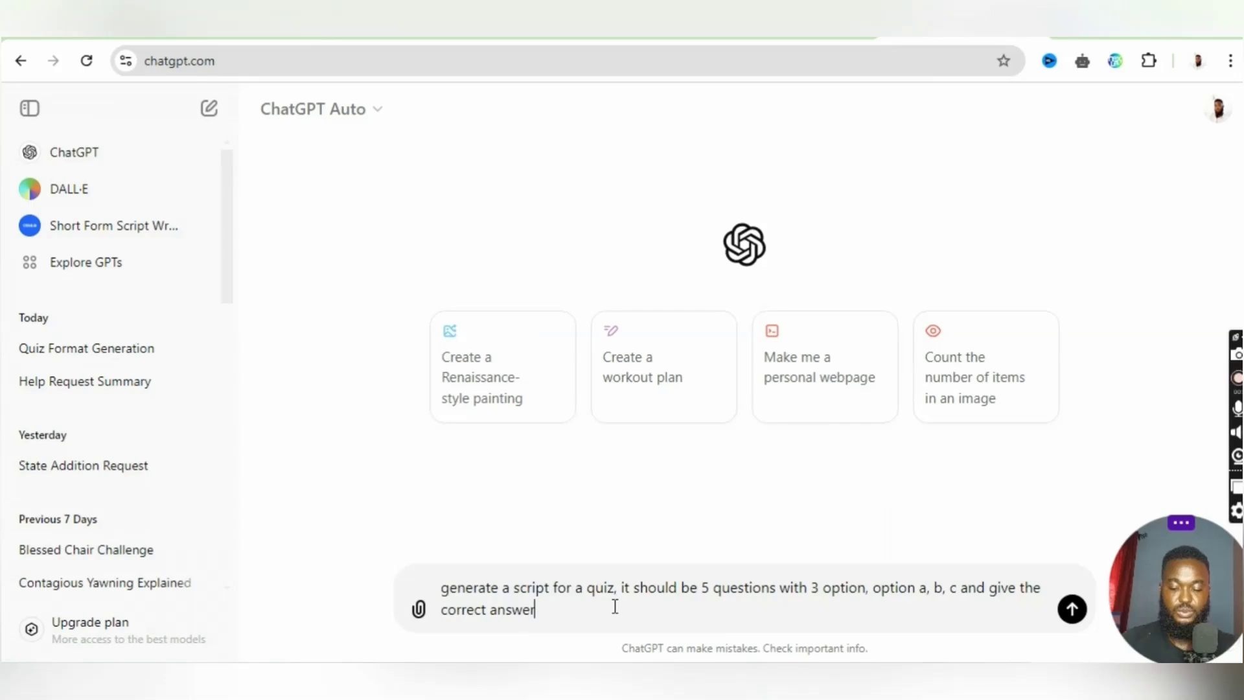
pyautogui.press('Return')
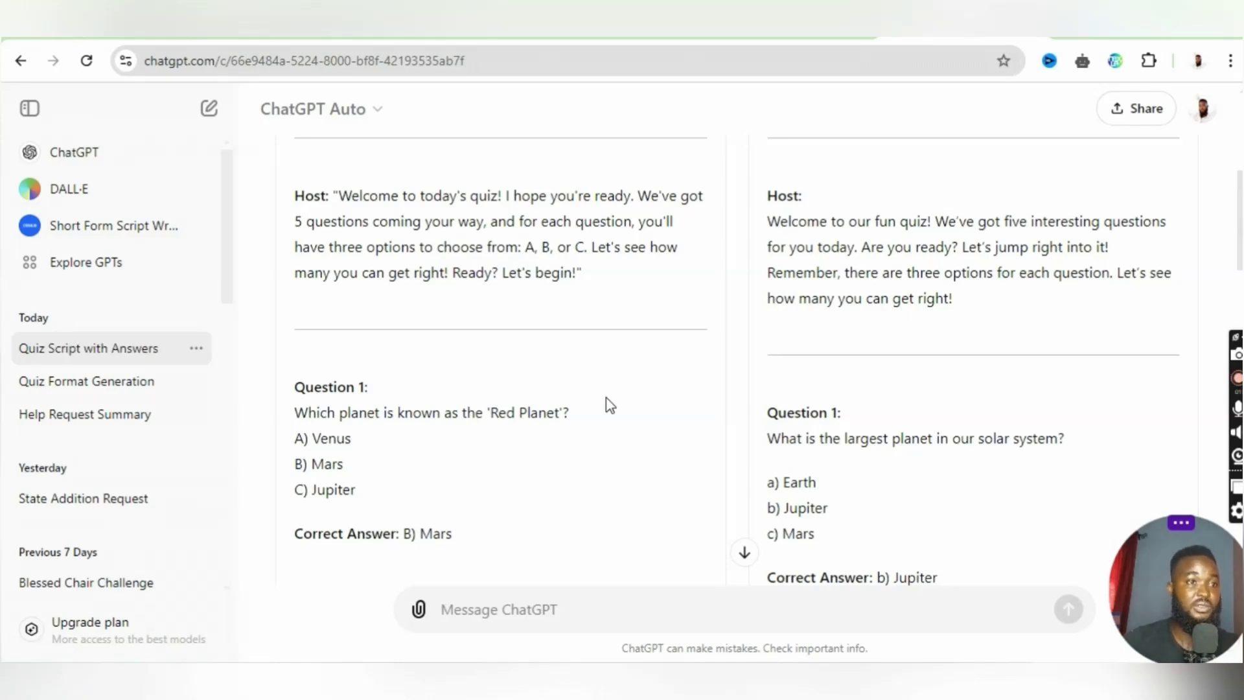
# - Review the generated quiz script and the reformatted questions in the Help Request Summary chat
pyautogui.scroll(-4, 557, 384)
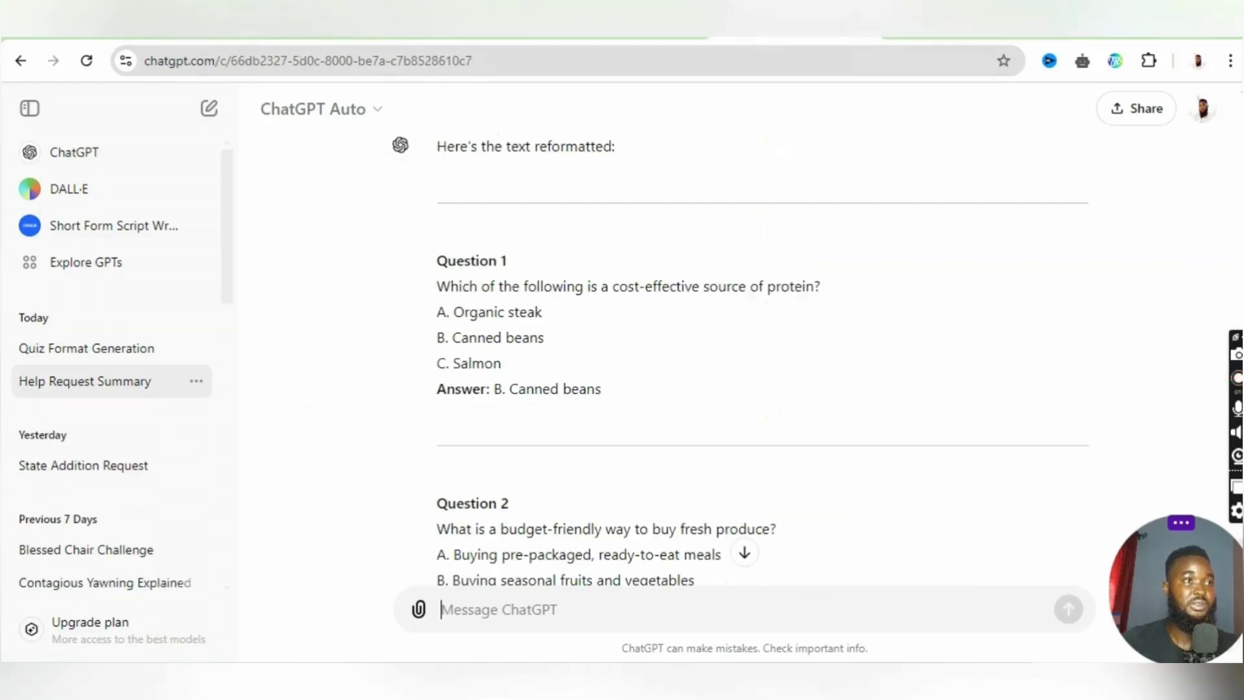
pyautogui.scroll(-1, 614, 345)
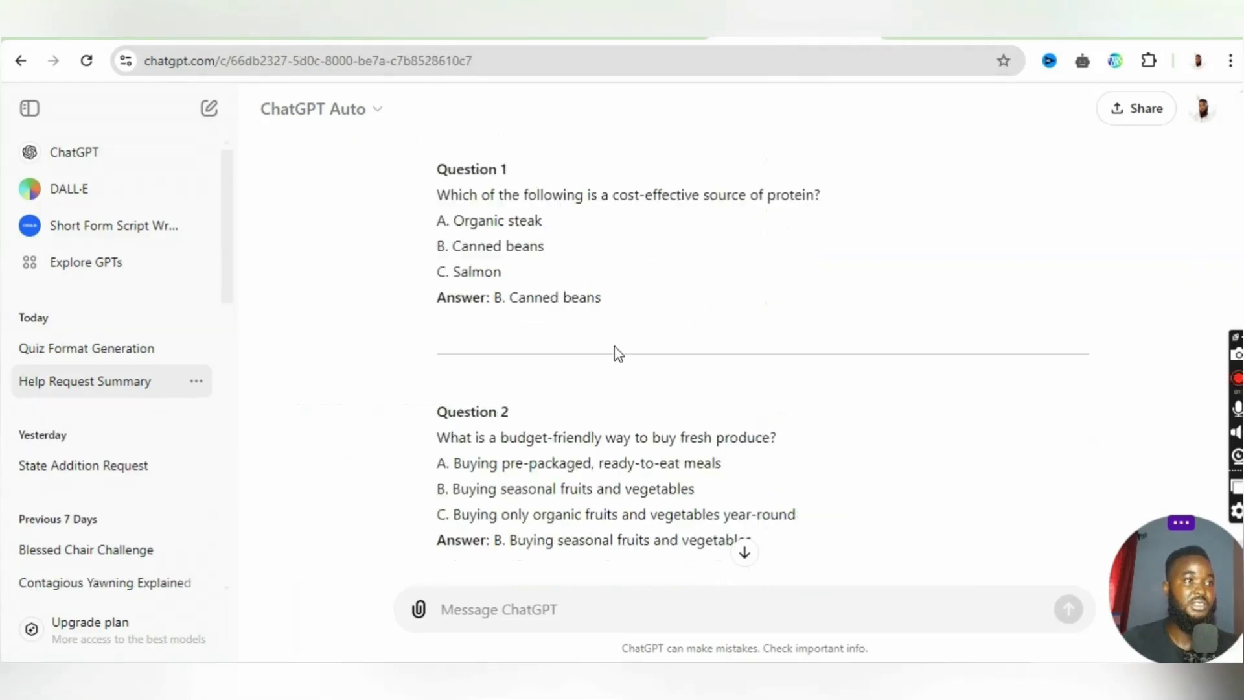
pyautogui.scroll(3, 614, 346)
pyautogui.scroll(-3, 614, 346)
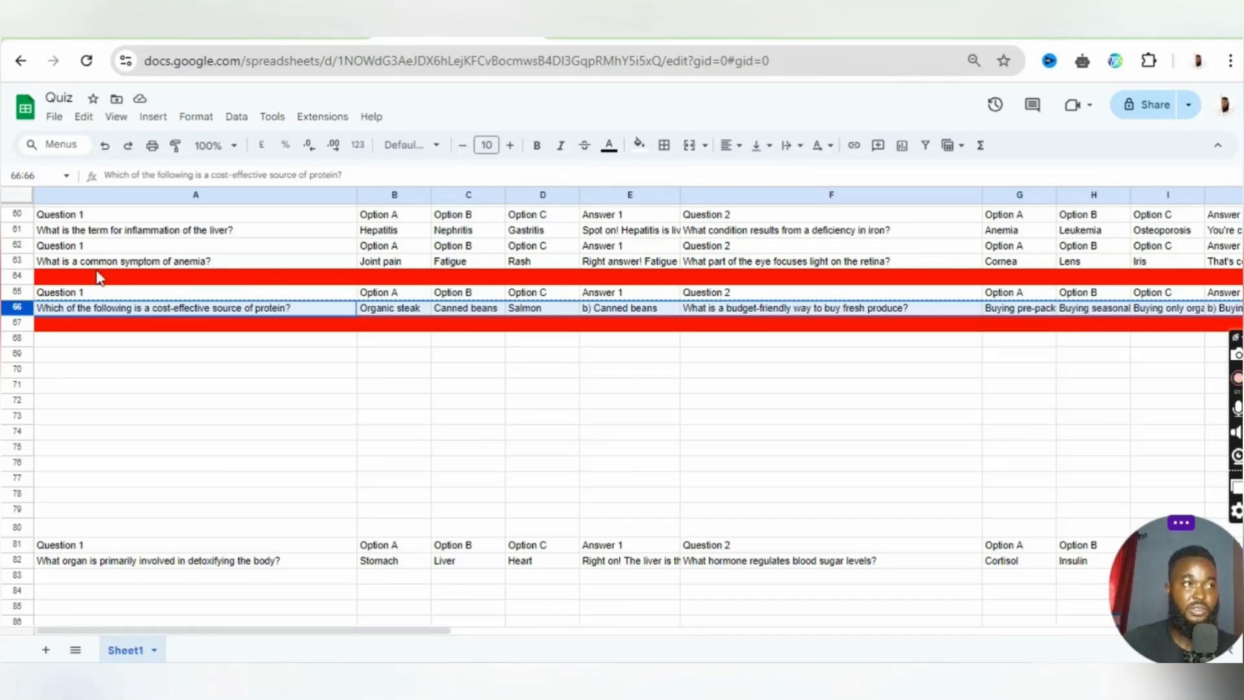
# - In the Quiz spreadsheet in Google Sheets, select rows 65 and 66, holding the column headings and the cost-effective protein quiz
pyautogui.click(18, 293)
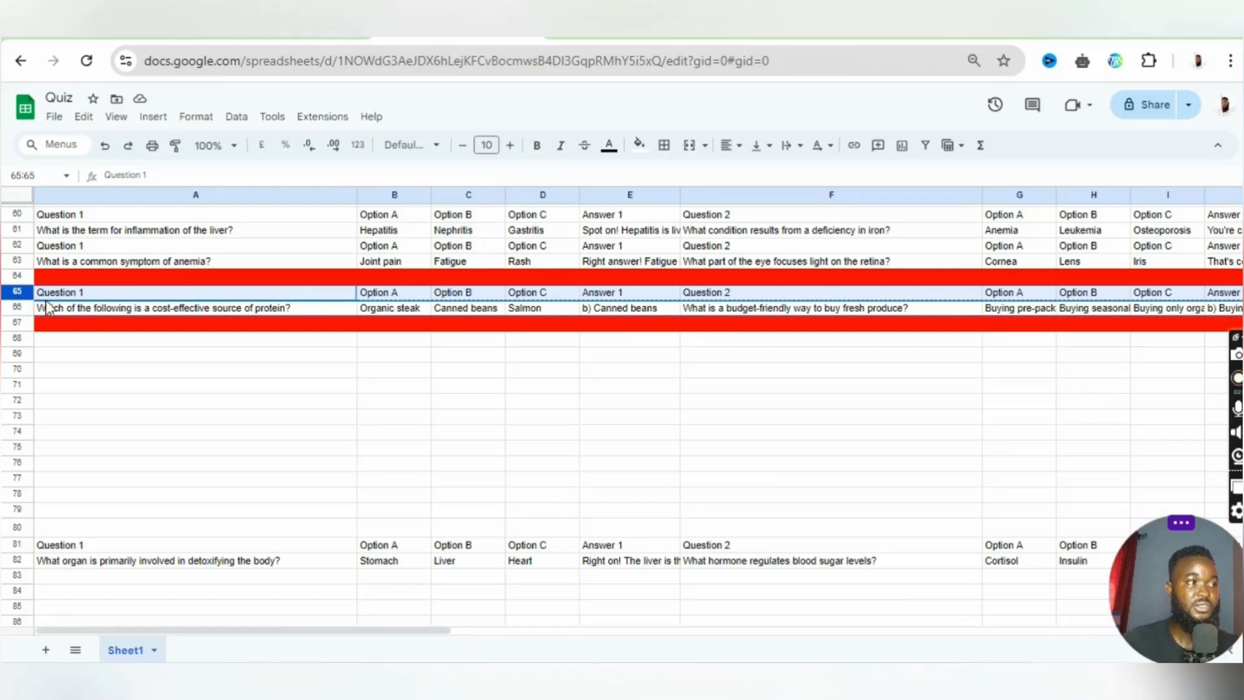
pyautogui.moveTo(19, 293); pyautogui.dragTo(19, 295)
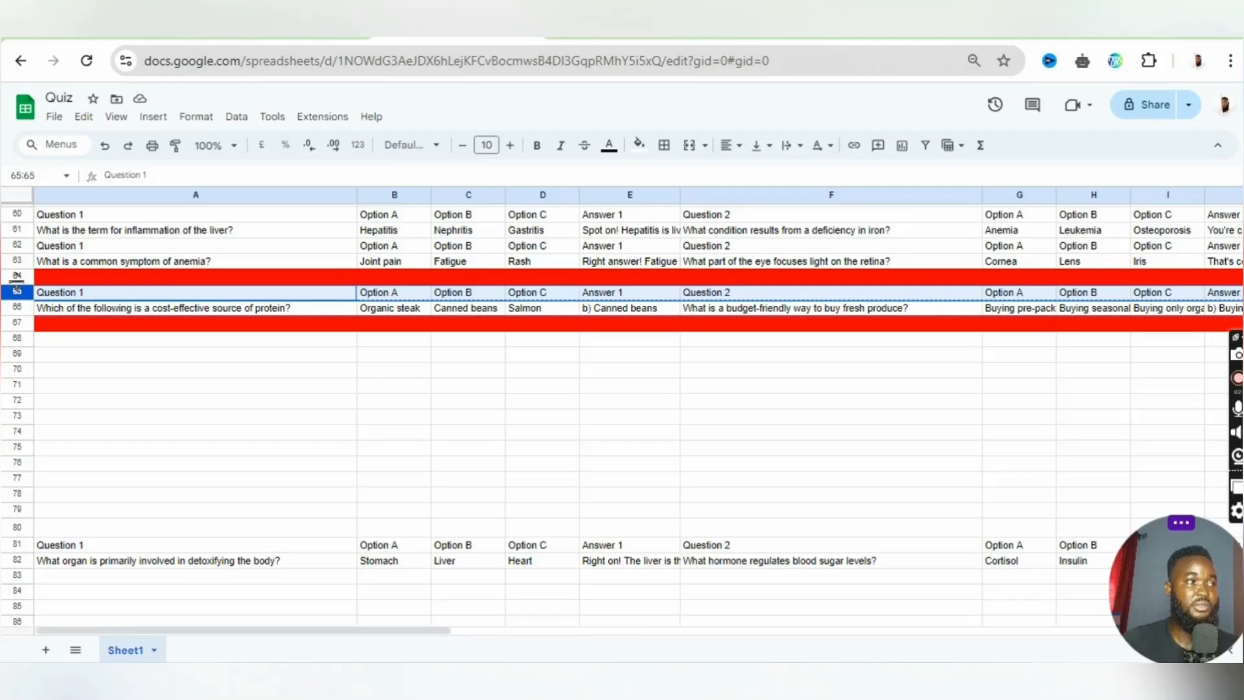
pyautogui.moveTo(20, 292); pyautogui.dragTo(20, 295)
pyautogui.keyDown('shift'); pyautogui.click(48, 309); pyautogui.keyUp('shift')
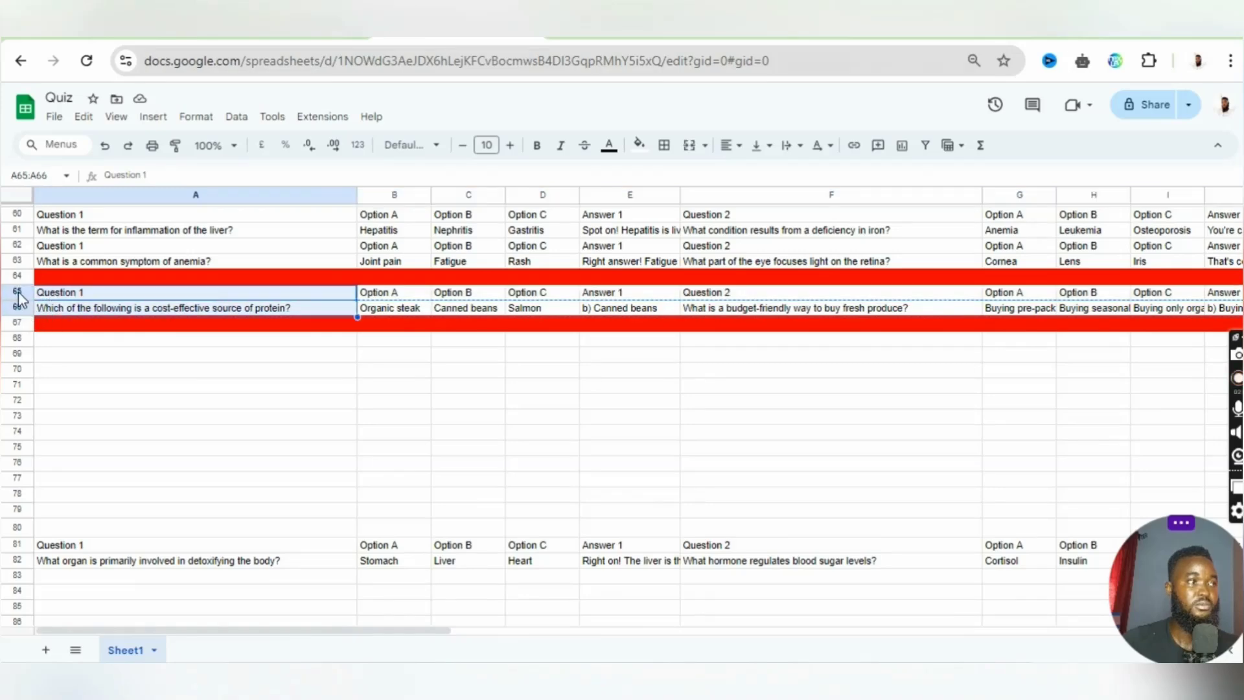
pyautogui.keyDown('shift'); pyautogui.click(25, 305); pyautogui.keyUp('shift')
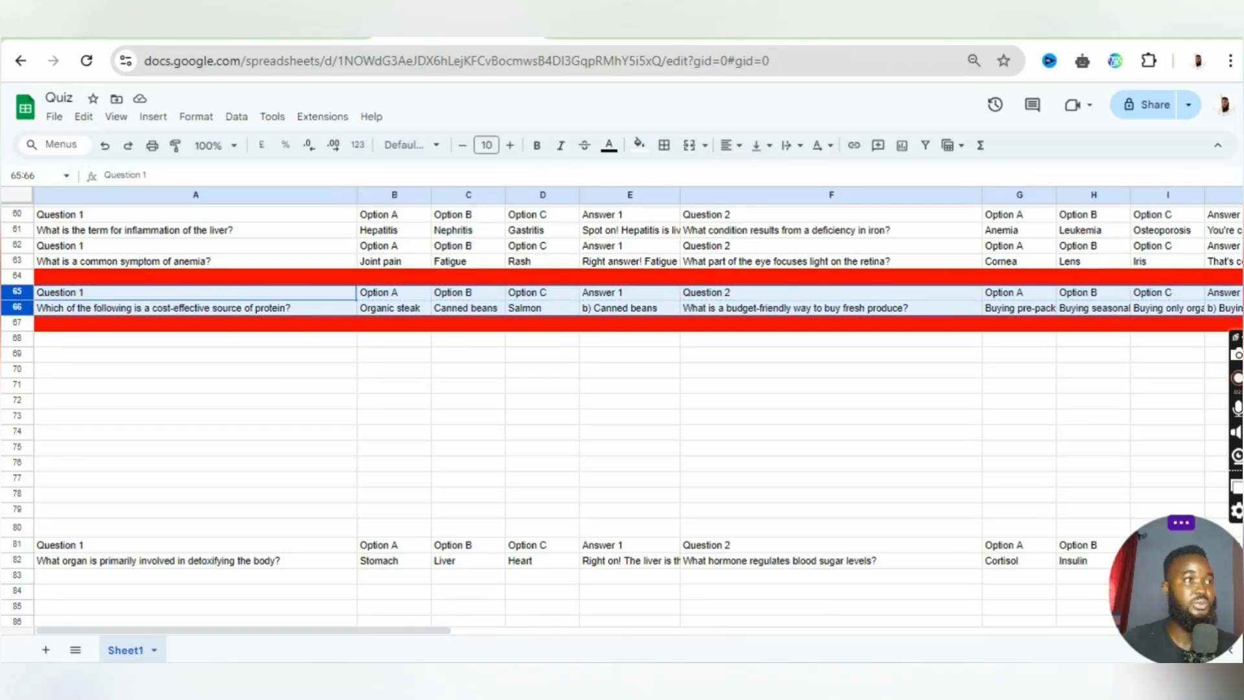
pyautogui.click(285, 38)
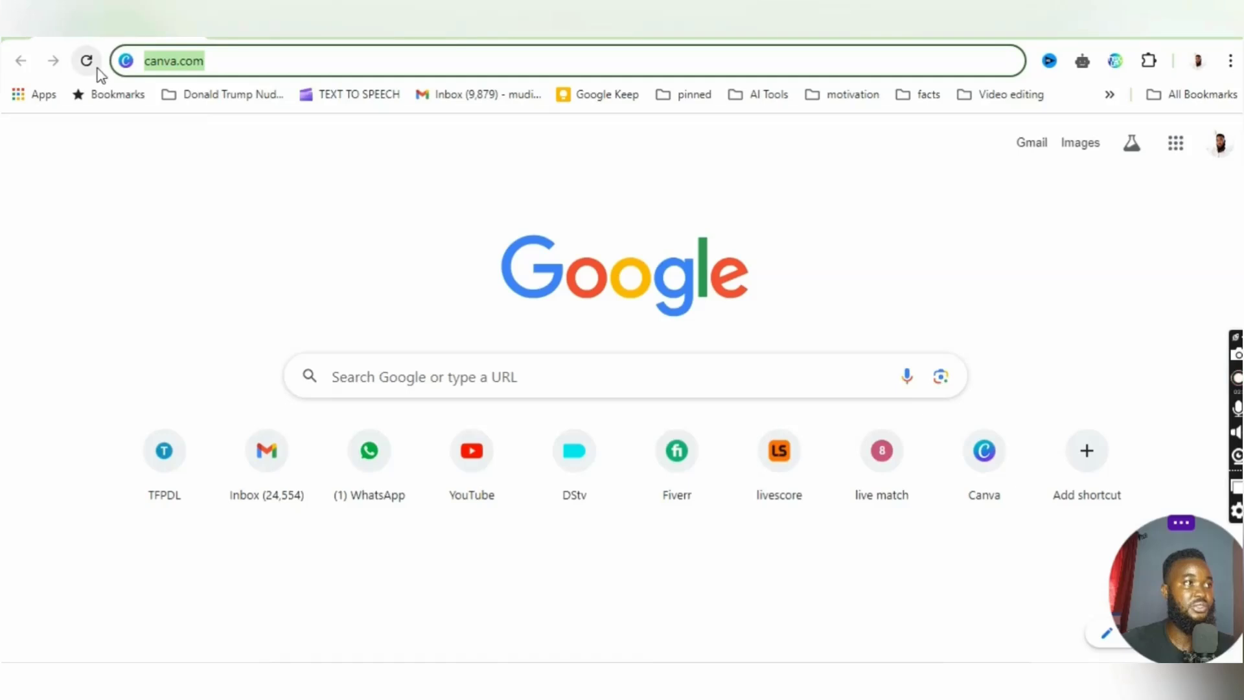
pyautogui.click(380, 378)
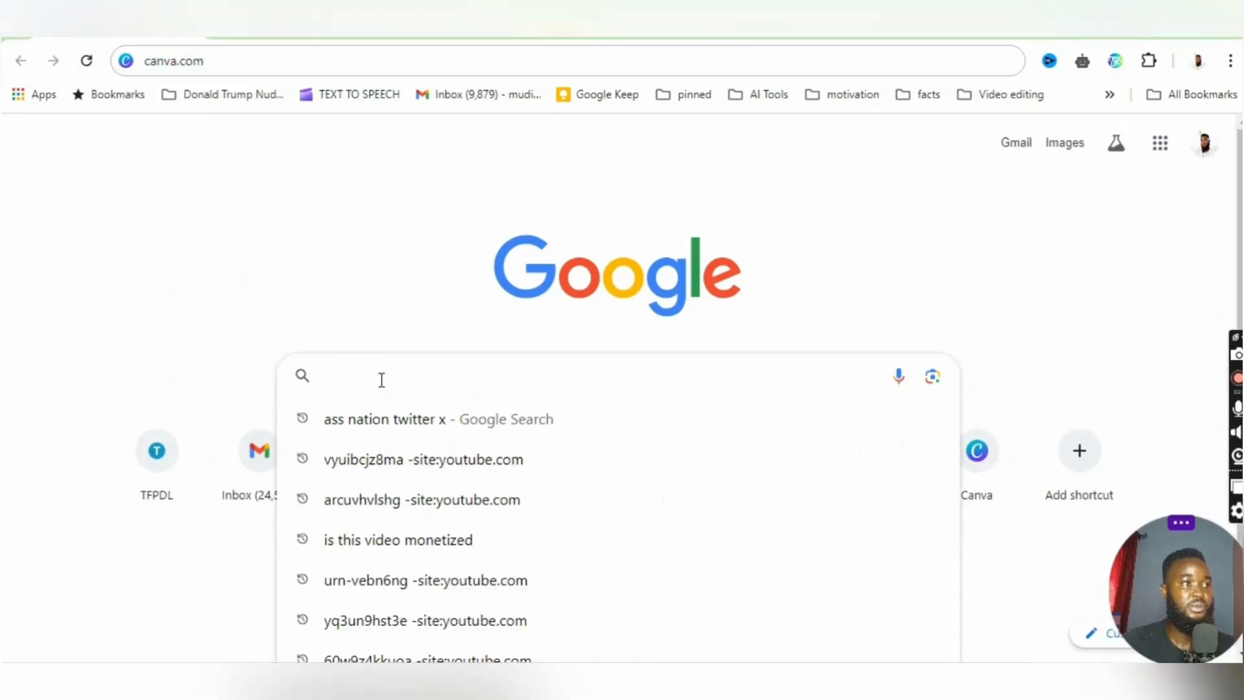
pyautogui.click(194, 172)
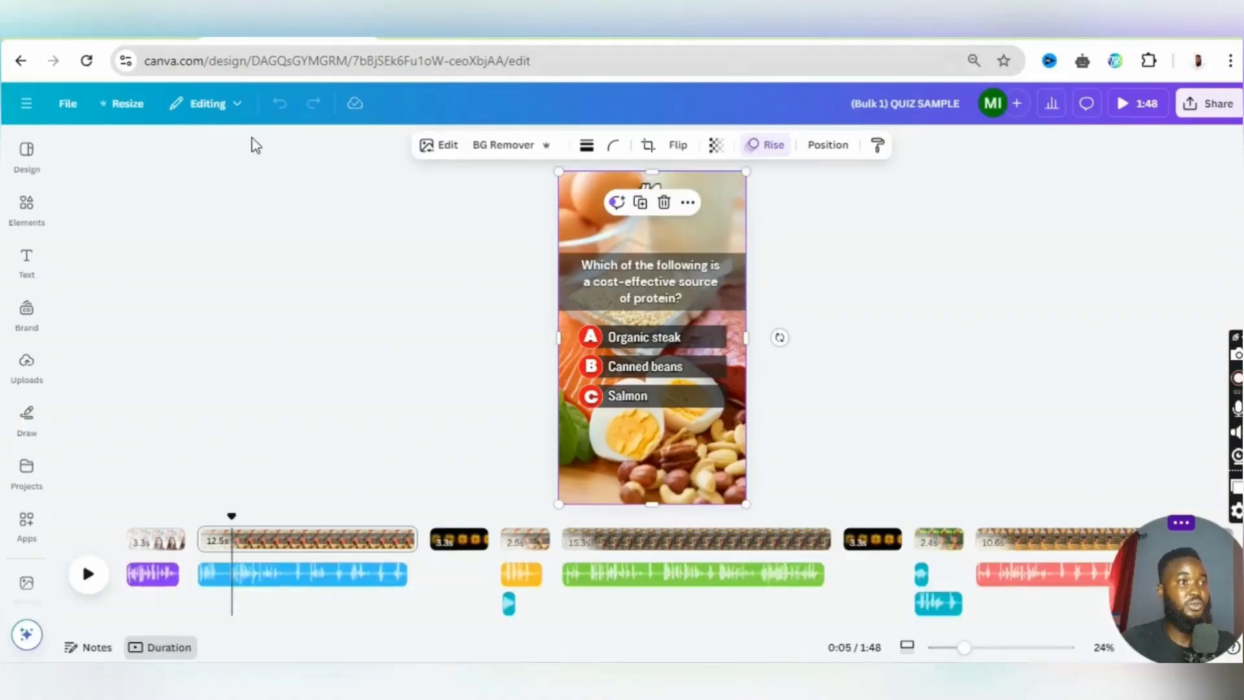
pyautogui.click(27, 418)
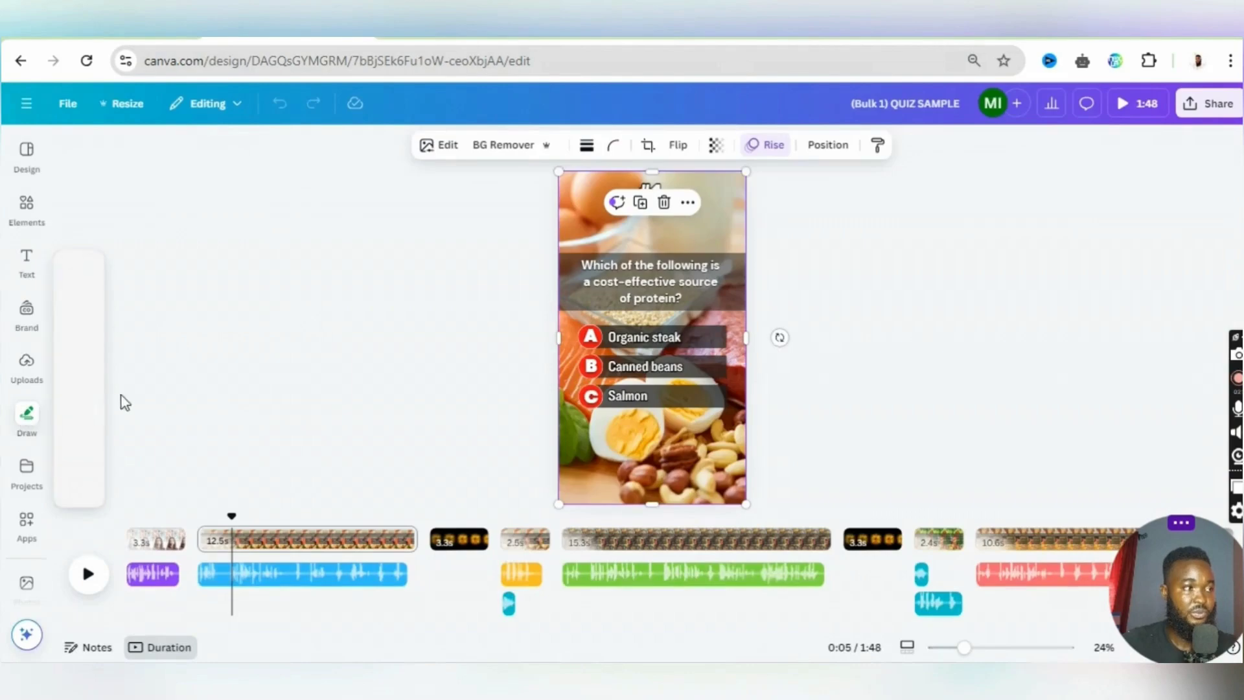
pyautogui.click(133, 378)
pyautogui.press('Escape')
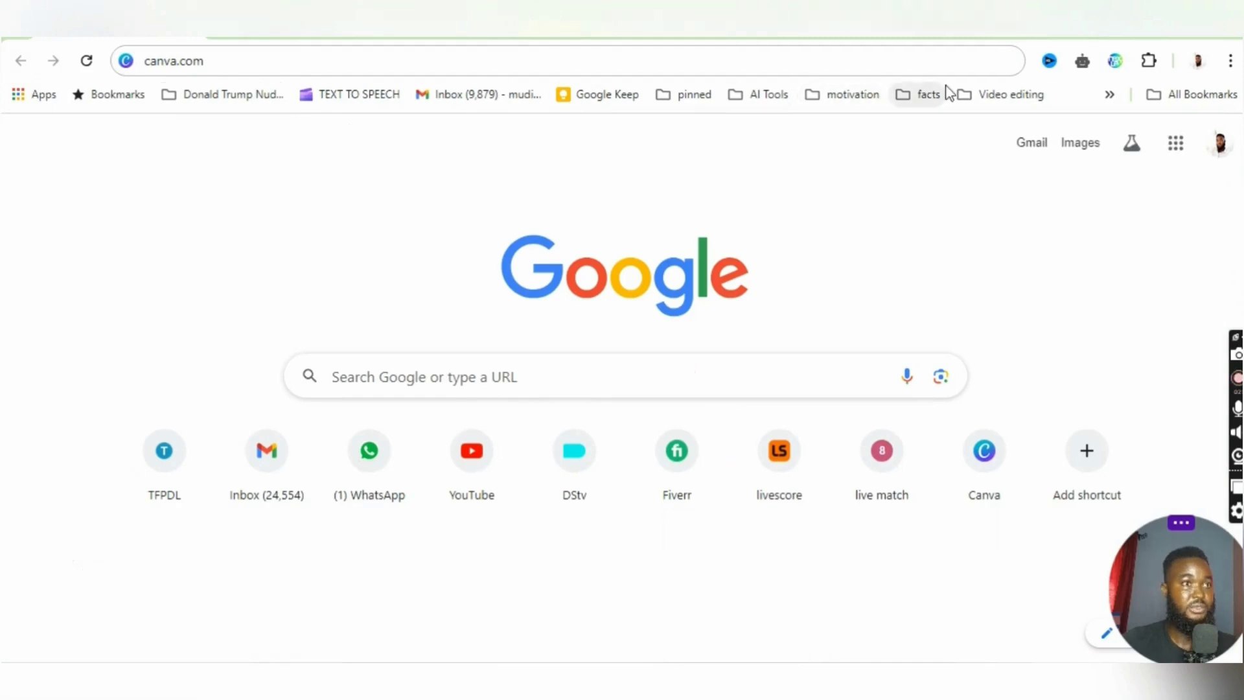
# - Go to canva.com and open the recent design "(Bulk 1) QUIZ SAMPLE" in the full editor
pyautogui.click(871, 68)
pyautogui.press('Return')
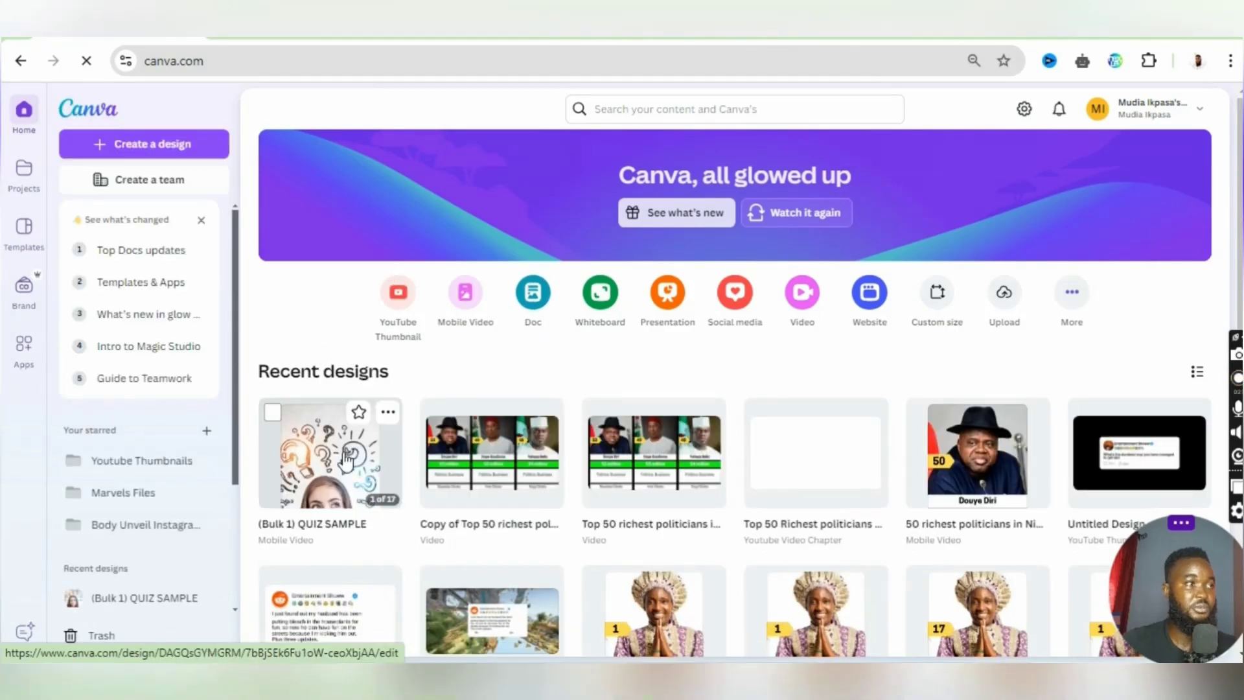
pyautogui.click(346, 460)
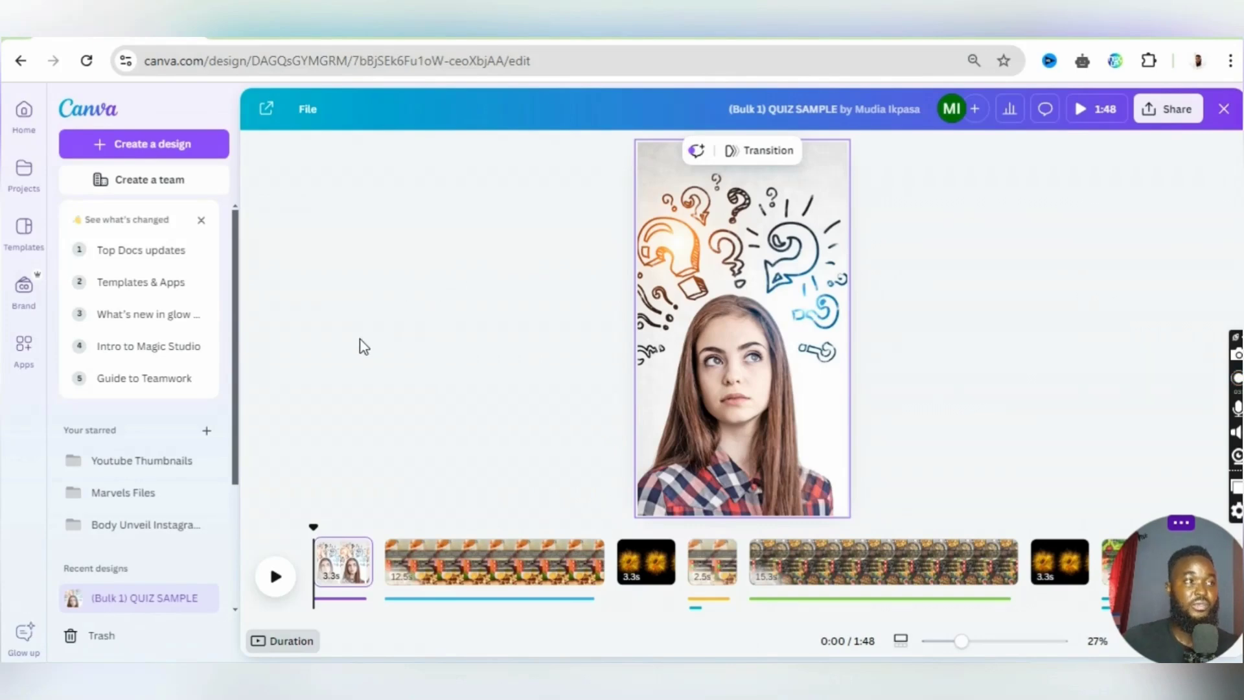
pyautogui.click(723, 236)
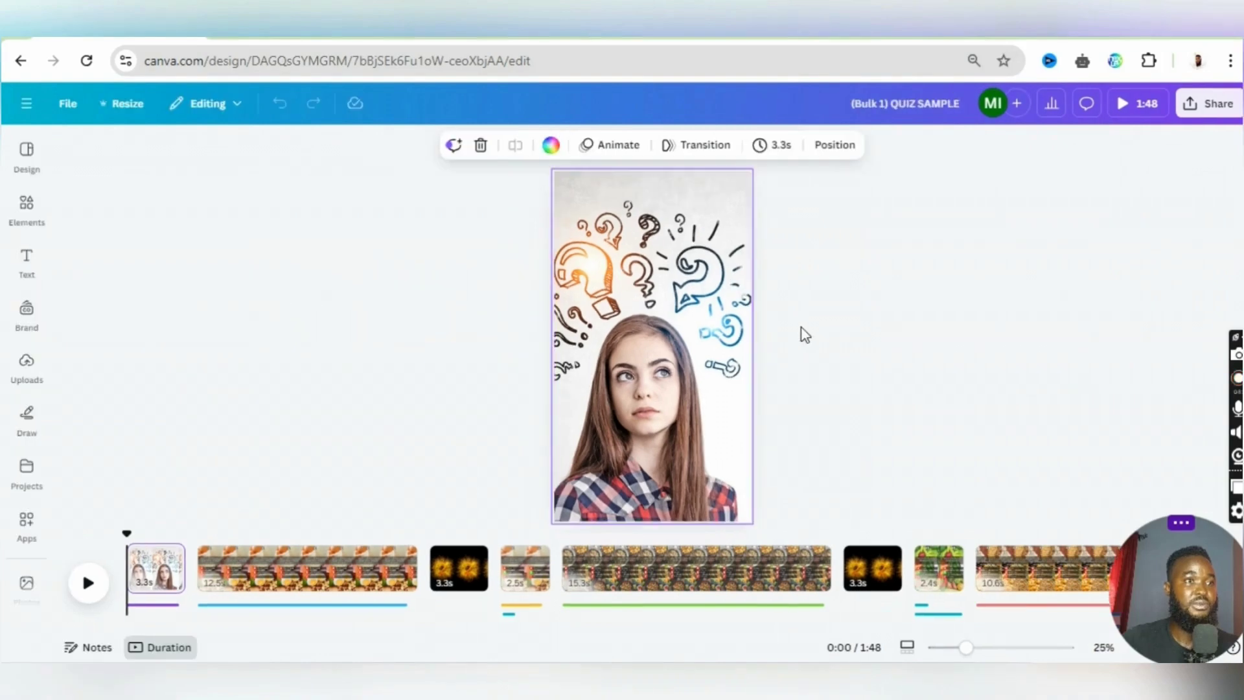
pyautogui.click(26, 362)
pyautogui.scroll(-2, 24, 363)
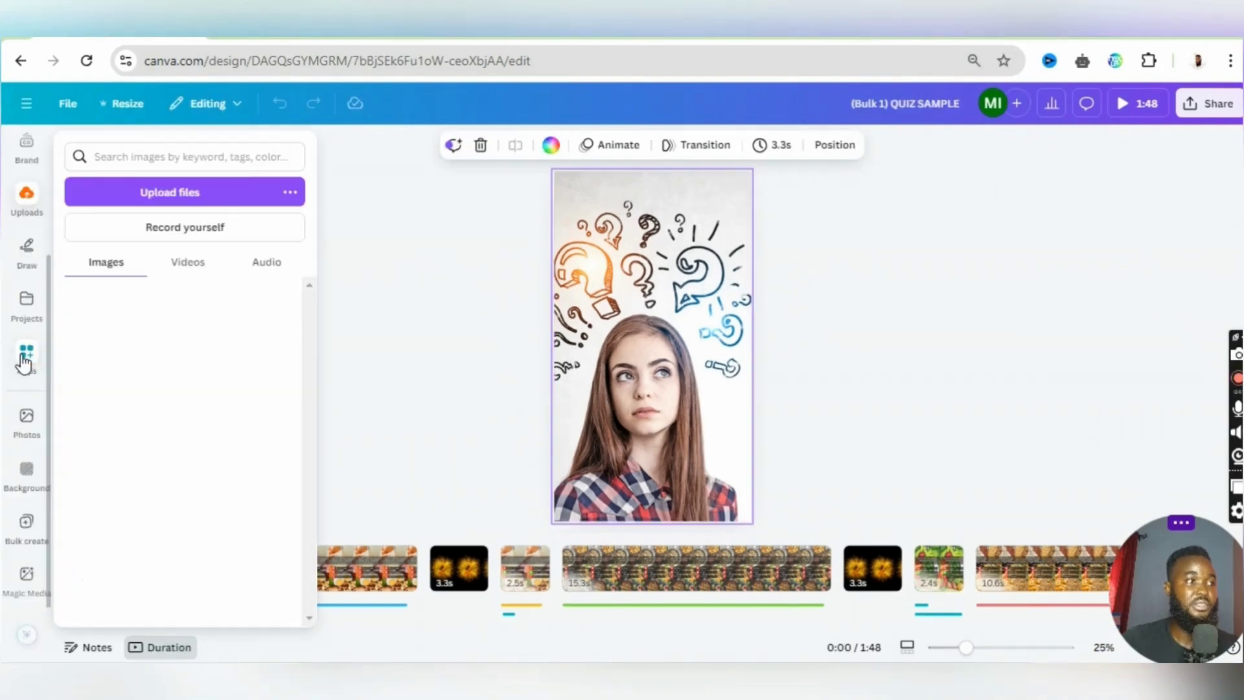
pyautogui.click(25, 361)
pyautogui.click(14, 390)
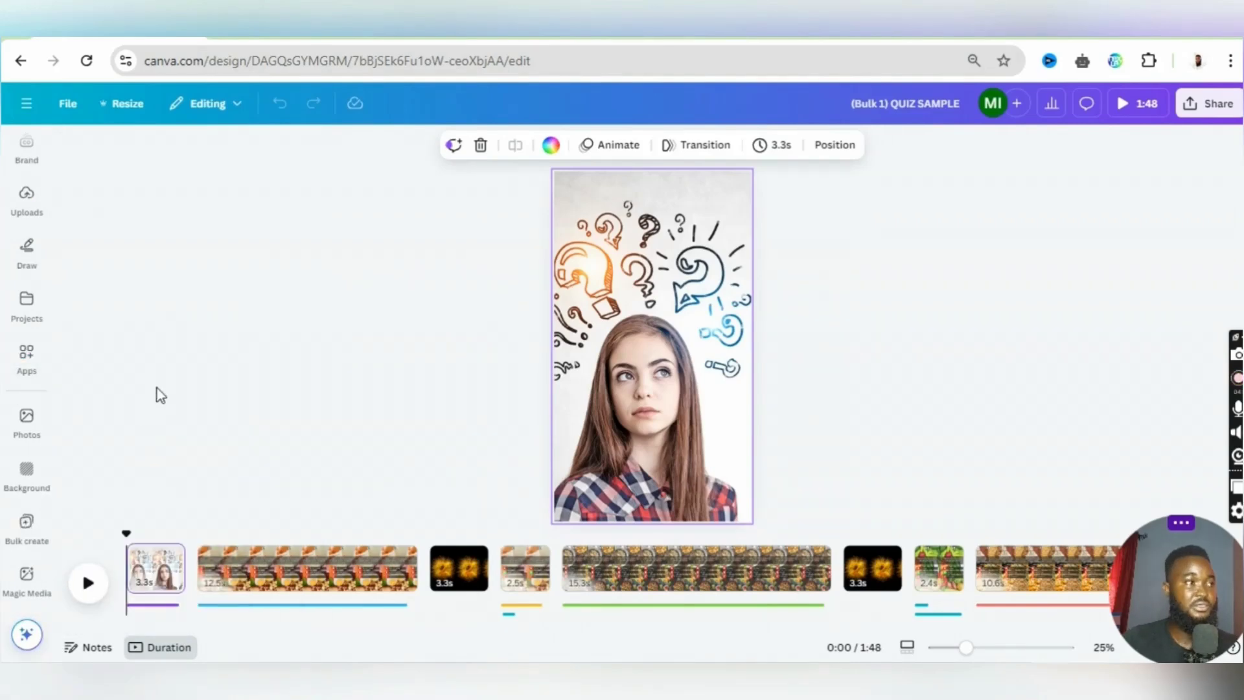
pyautogui.scroll(1, 156, 390)
pyautogui.click(308, 249)
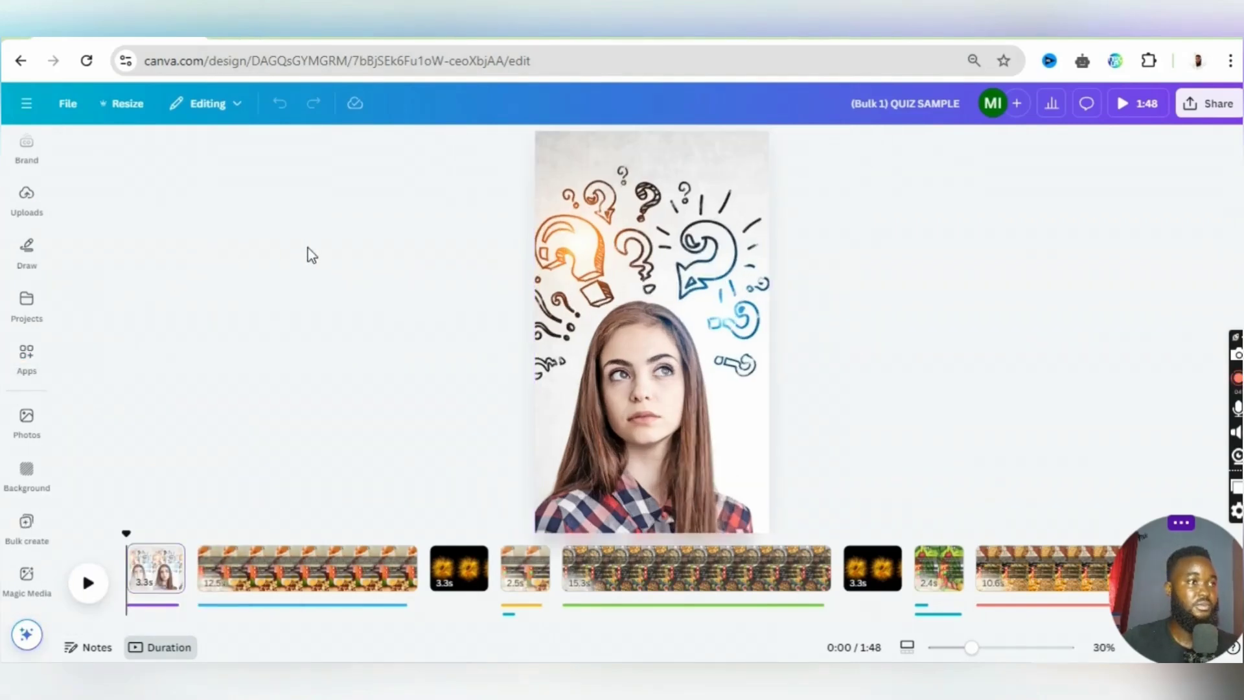
# - Open Bulk create for the quiz design and bring up the table for entering data manually
pyautogui.hotkey('ctrl', '+')
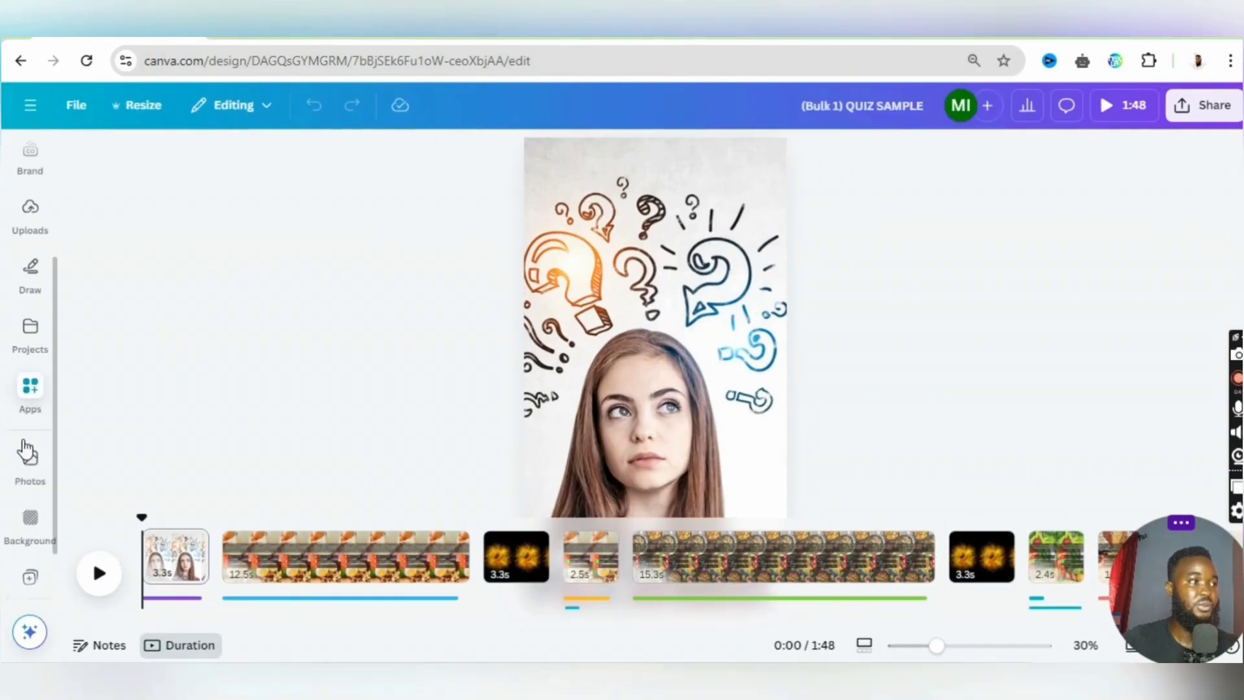
pyautogui.scroll(-1, 32, 534)
pyautogui.moveTo(30, 543)
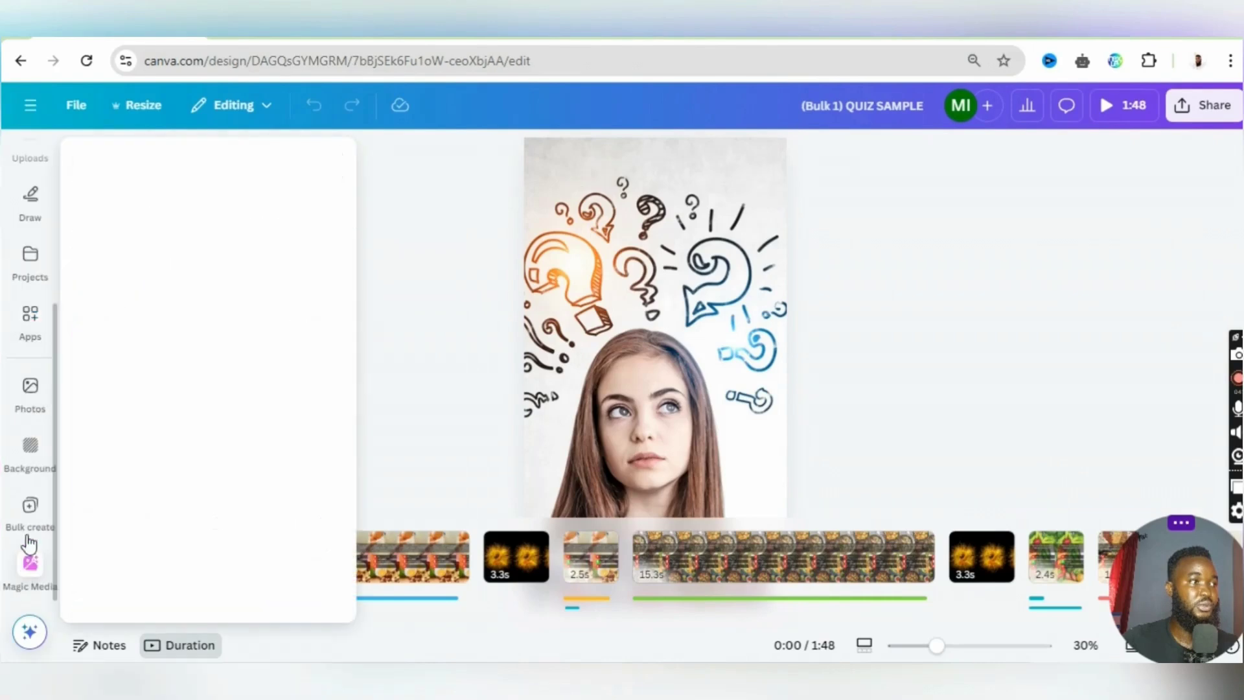
pyautogui.click(27, 508)
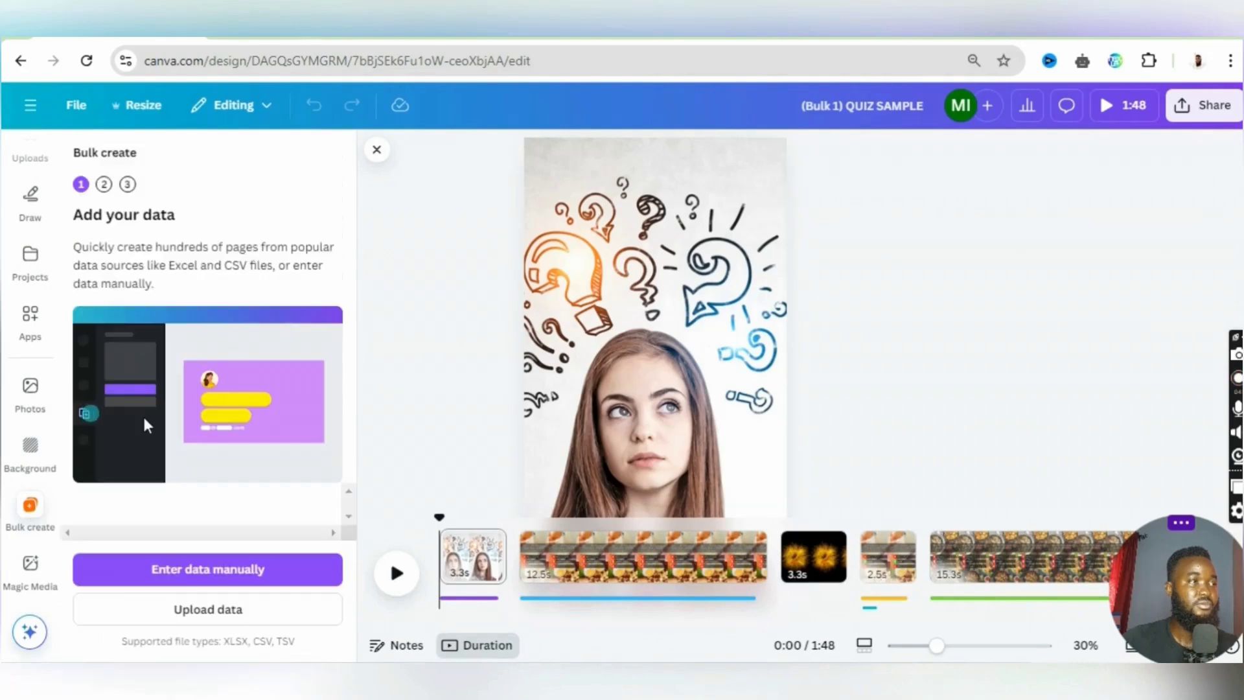
pyautogui.click(186, 570)
pyautogui.scroll(-5, 252, 482)
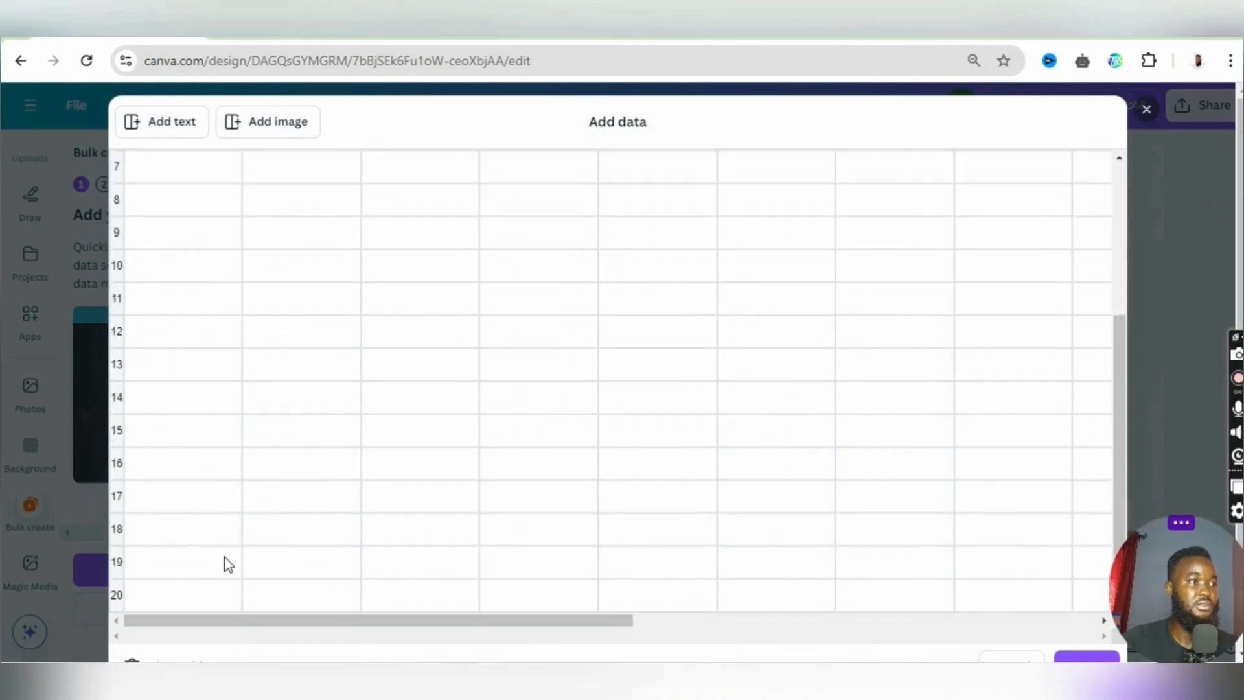
# - Clear the manual data table, paste the copied quiz headings and answers starting at the header cell, and confirm the data
pyautogui.click(171, 619)
pyautogui.scroll(2, 254, 515)
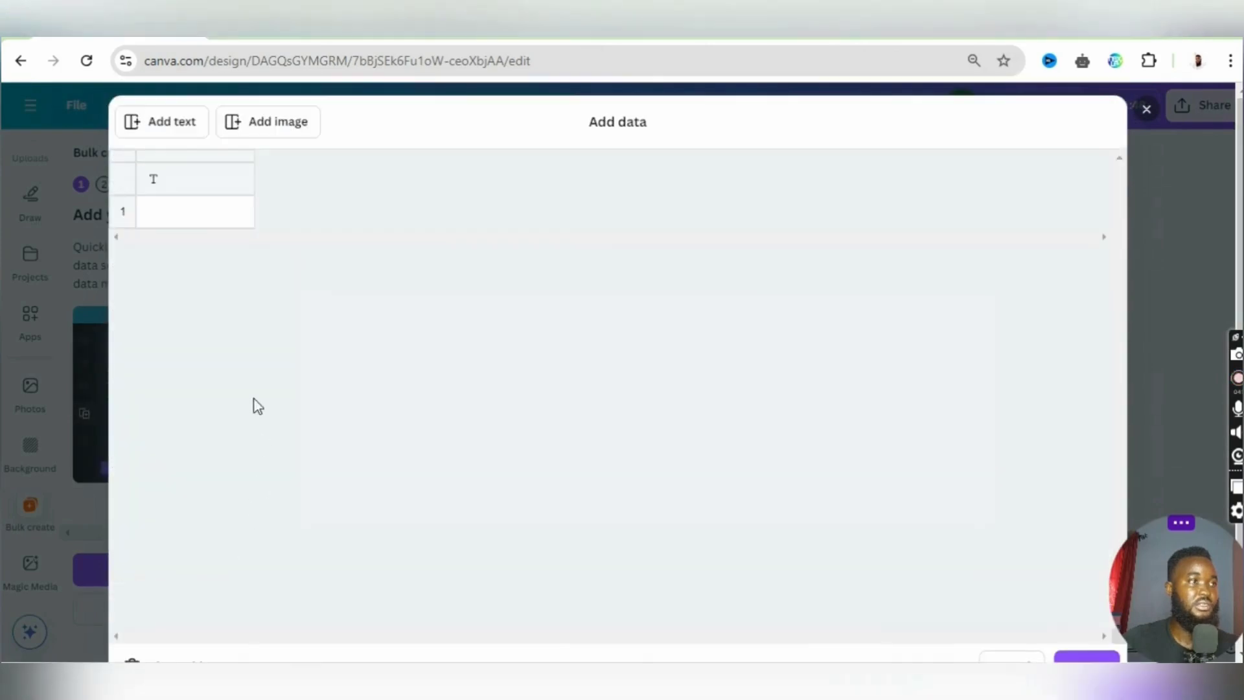
pyautogui.click(180, 193)
pyautogui.rightClick(181, 192)
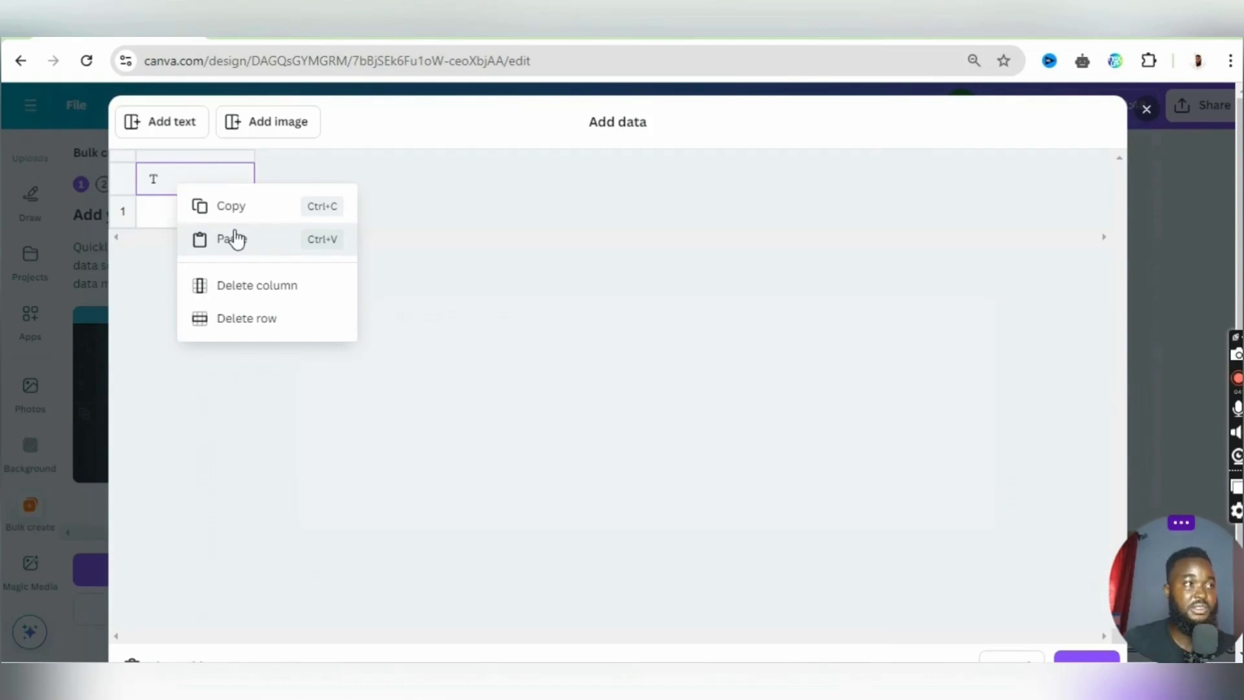
pyautogui.click(234, 239)
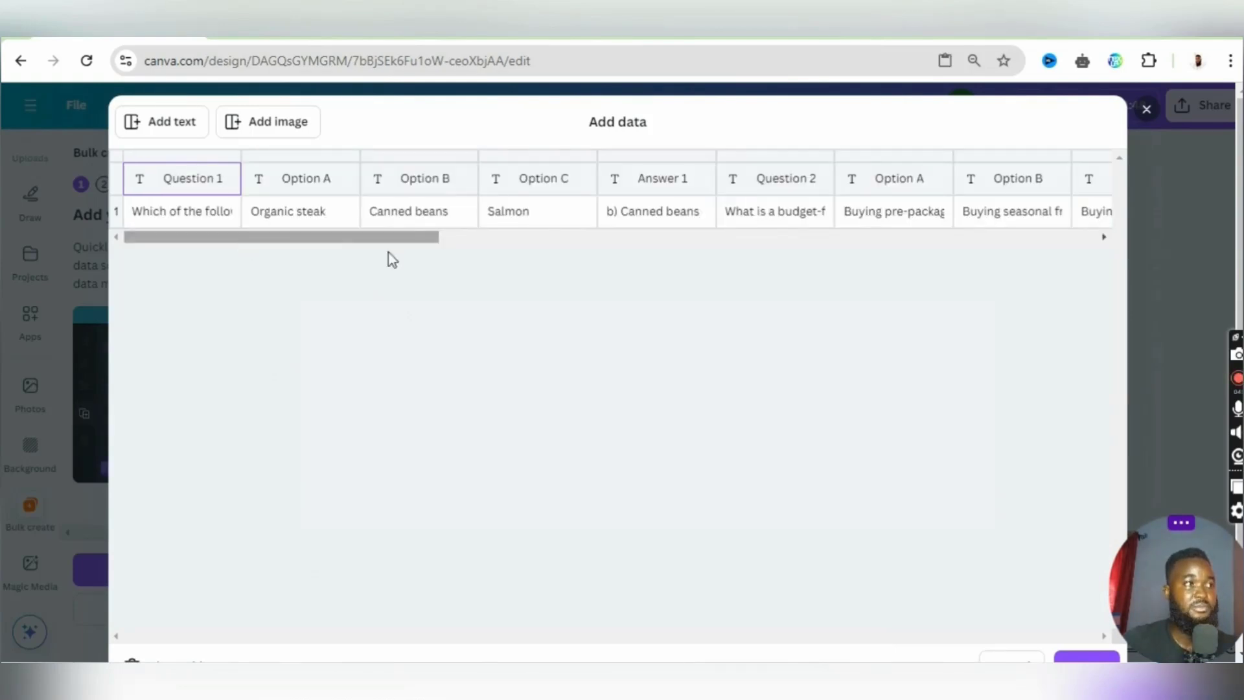
pyautogui.scroll(-1, 453, 336)
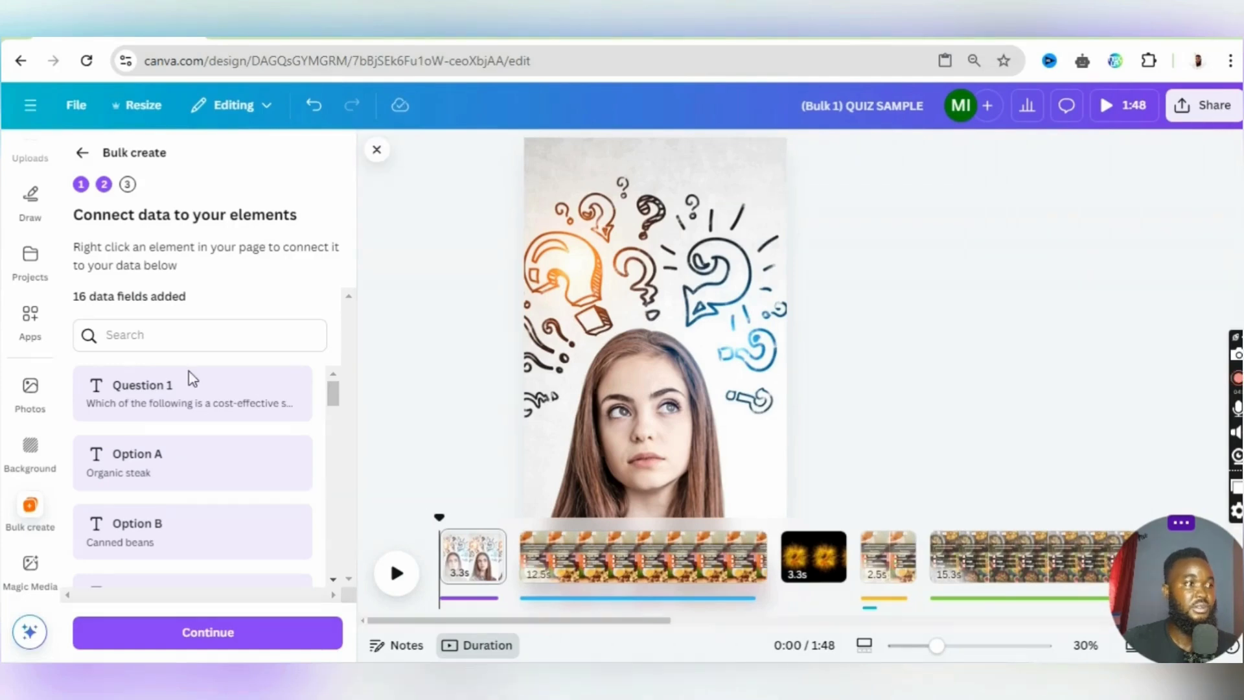
# - Look through the imported data fields from Question 1 to the Question 4 options
pyautogui.scroll(-10, 192, 379)
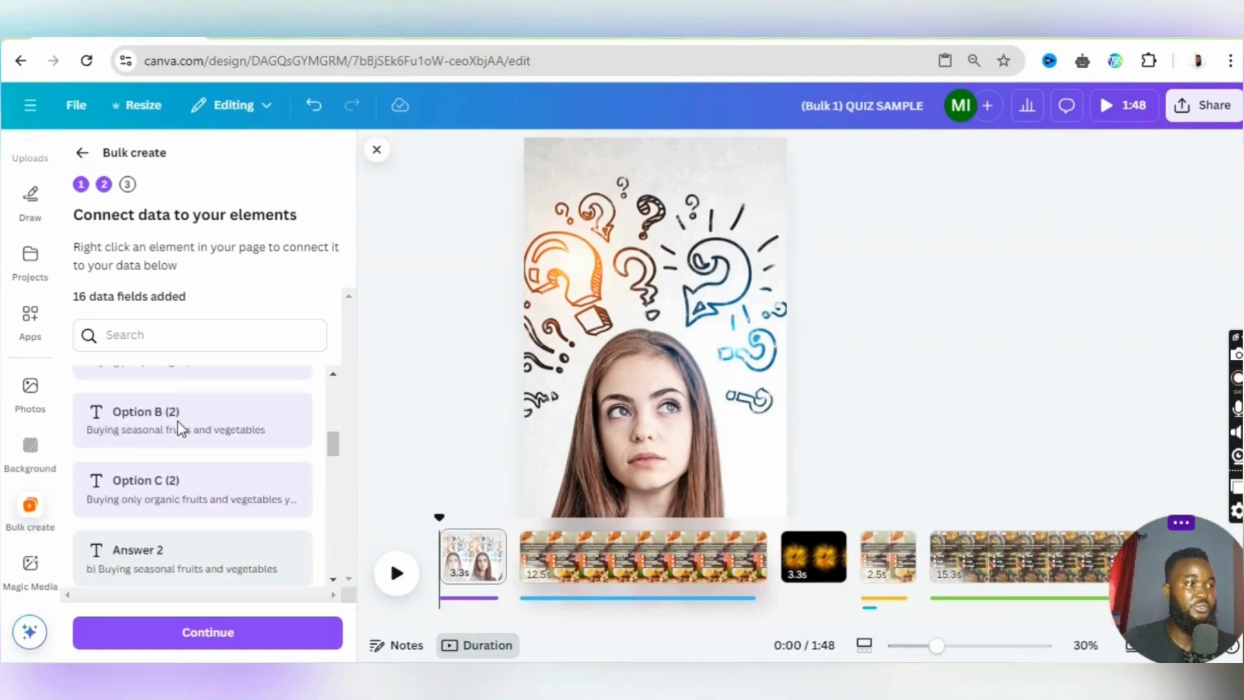
pyautogui.scroll(-8, 182, 432)
pyautogui.scroll(4, 182, 433)
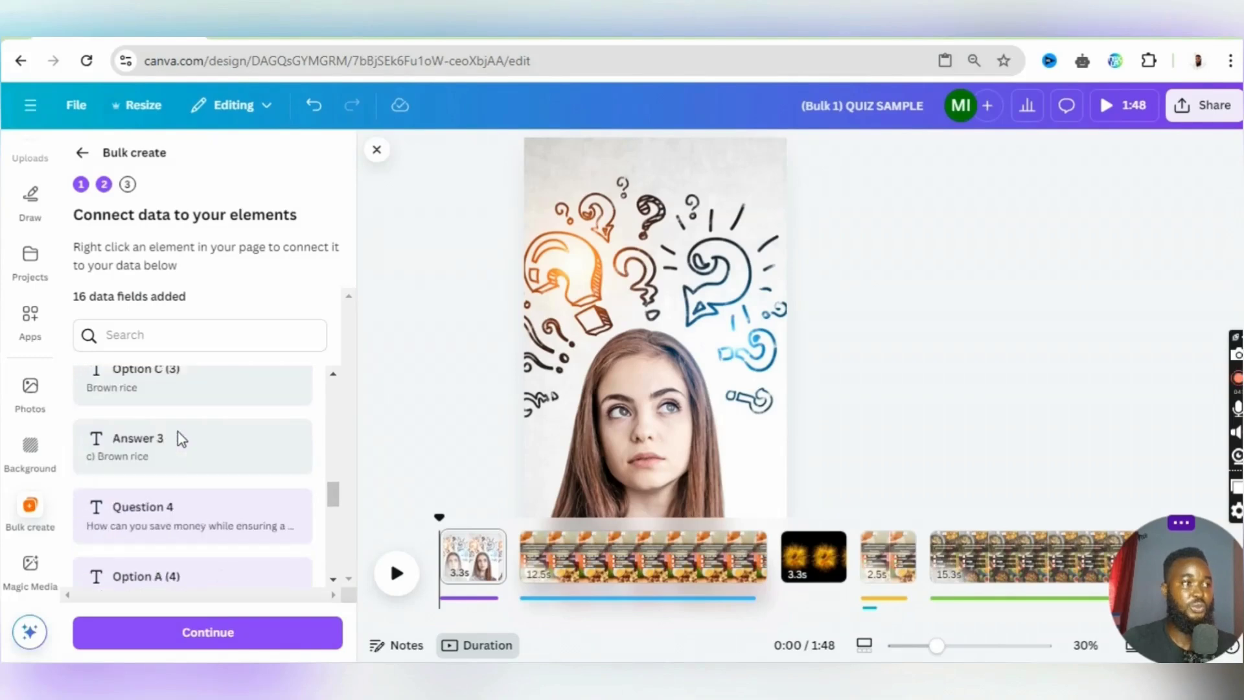
pyautogui.scroll(-3, 182, 439)
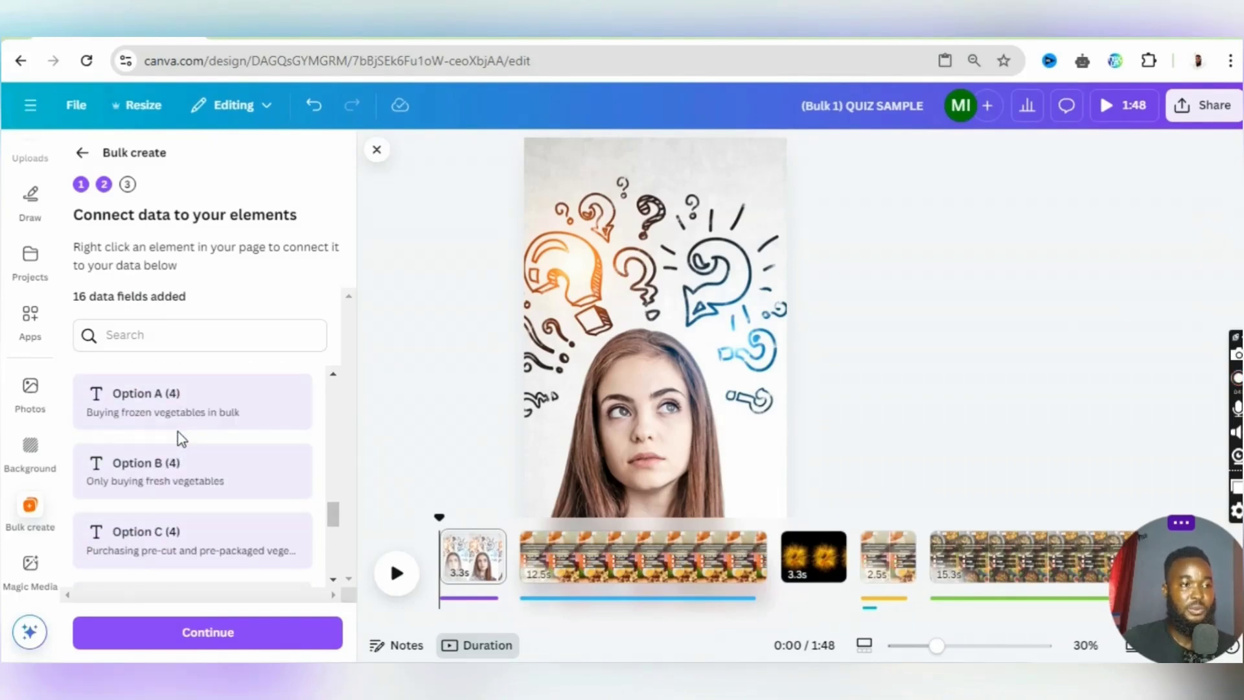
pyautogui.scroll(3, 165, 463)
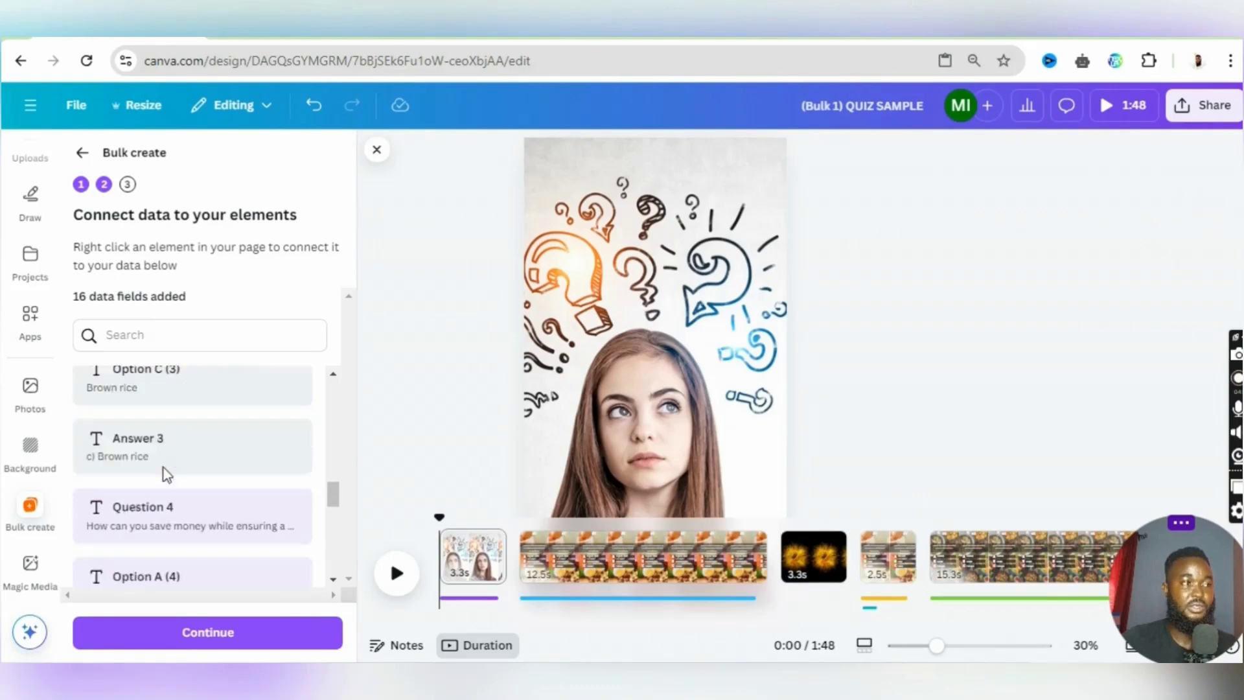
pyautogui.scroll(10, 181, 476)
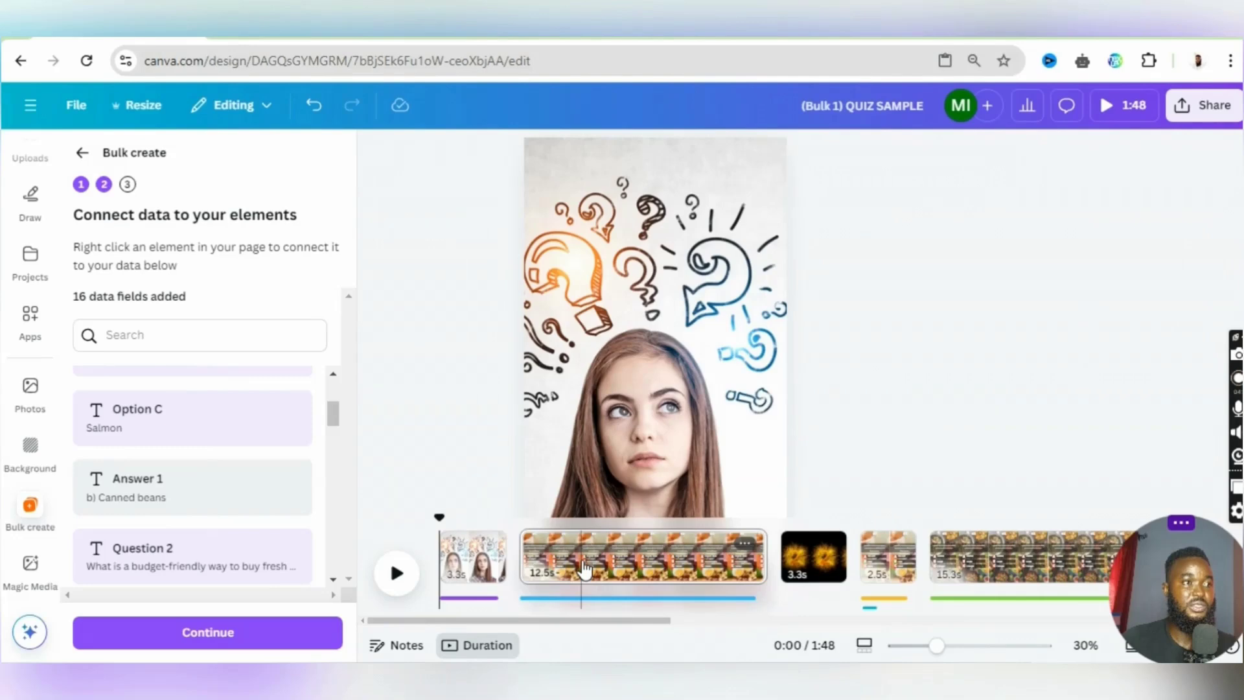
# - On the #1 question page, disconnect the question text from Question 1 and the "Organic steak" text from Option A
pyautogui.click(585, 569)
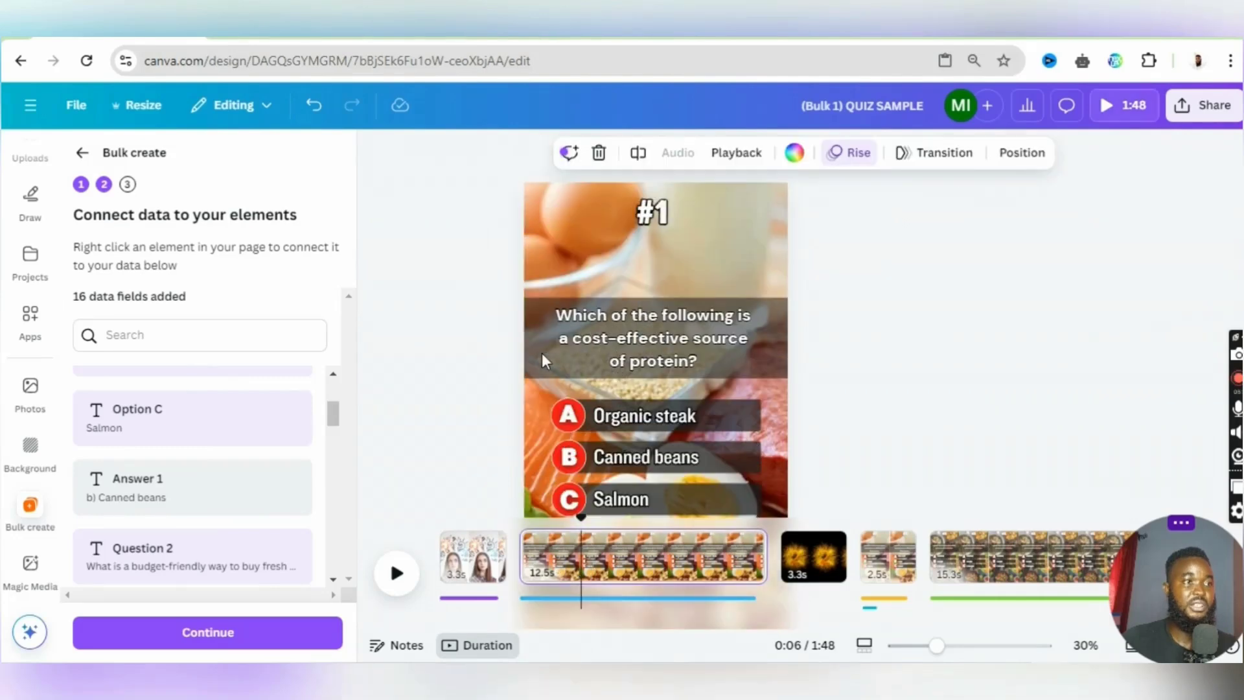
pyautogui.scroll(3, 155, 447)
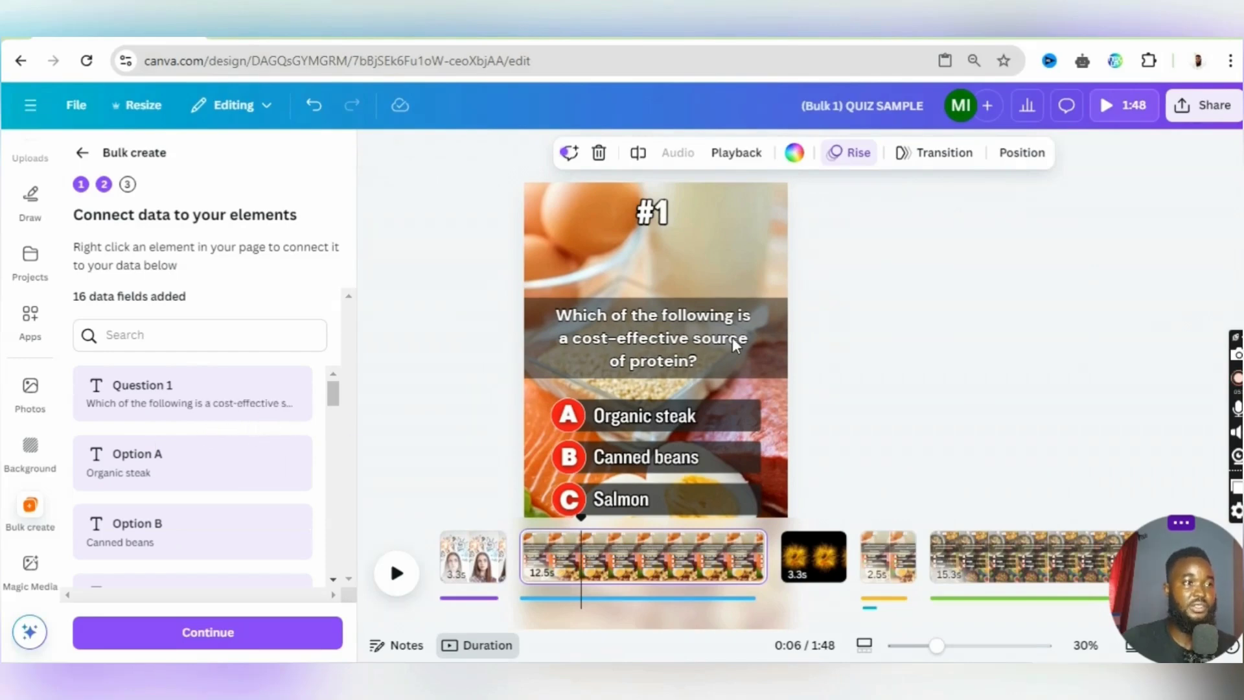
pyautogui.click(681, 337)
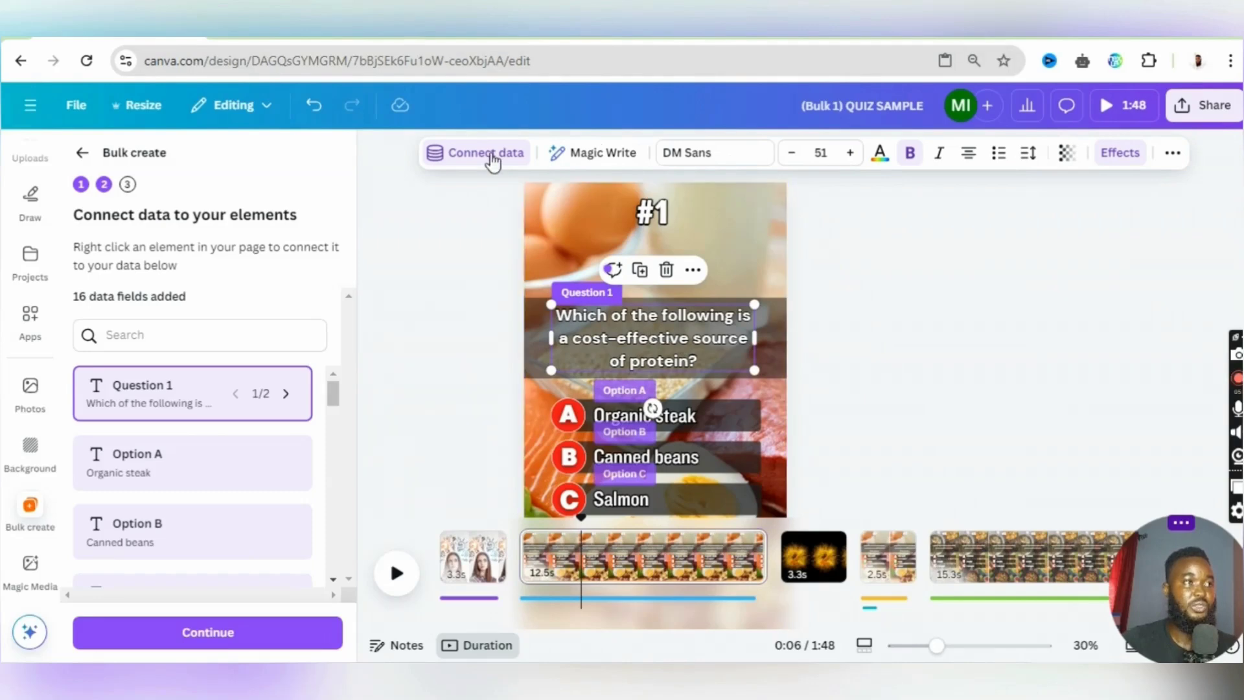
pyautogui.click(487, 156)
pyautogui.click(495, 289)
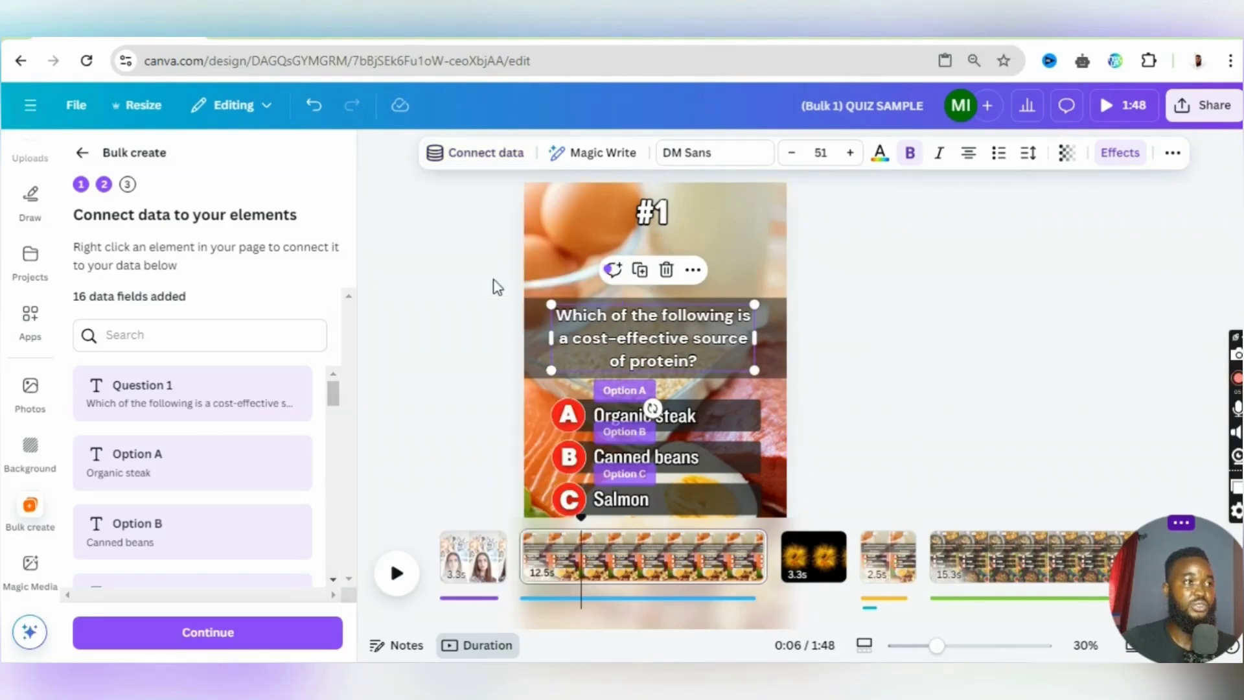
pyautogui.click(704, 414)
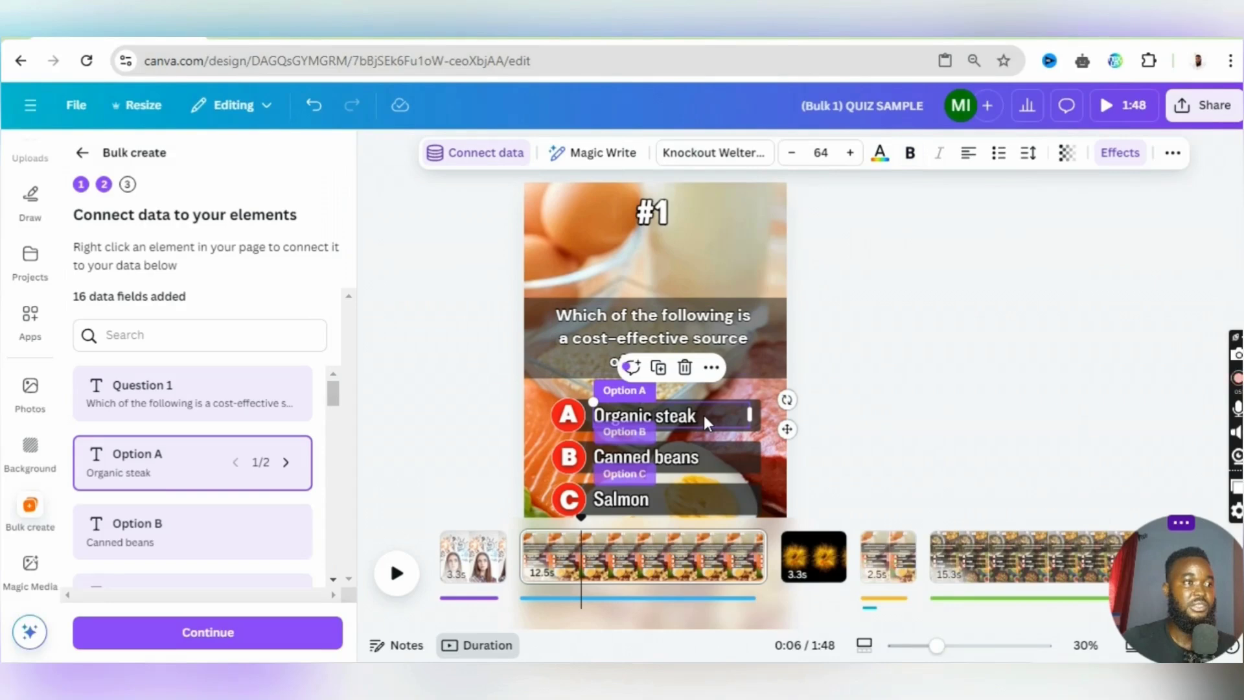
pyautogui.click(491, 169)
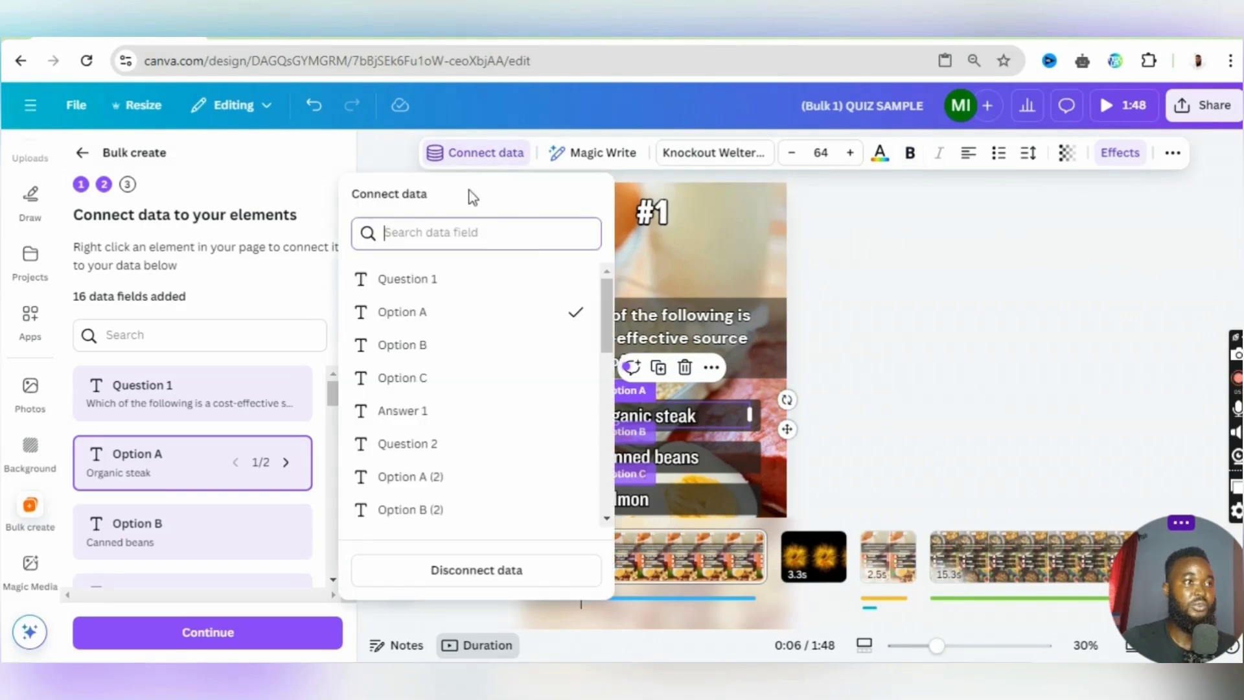
pyautogui.click(458, 320)
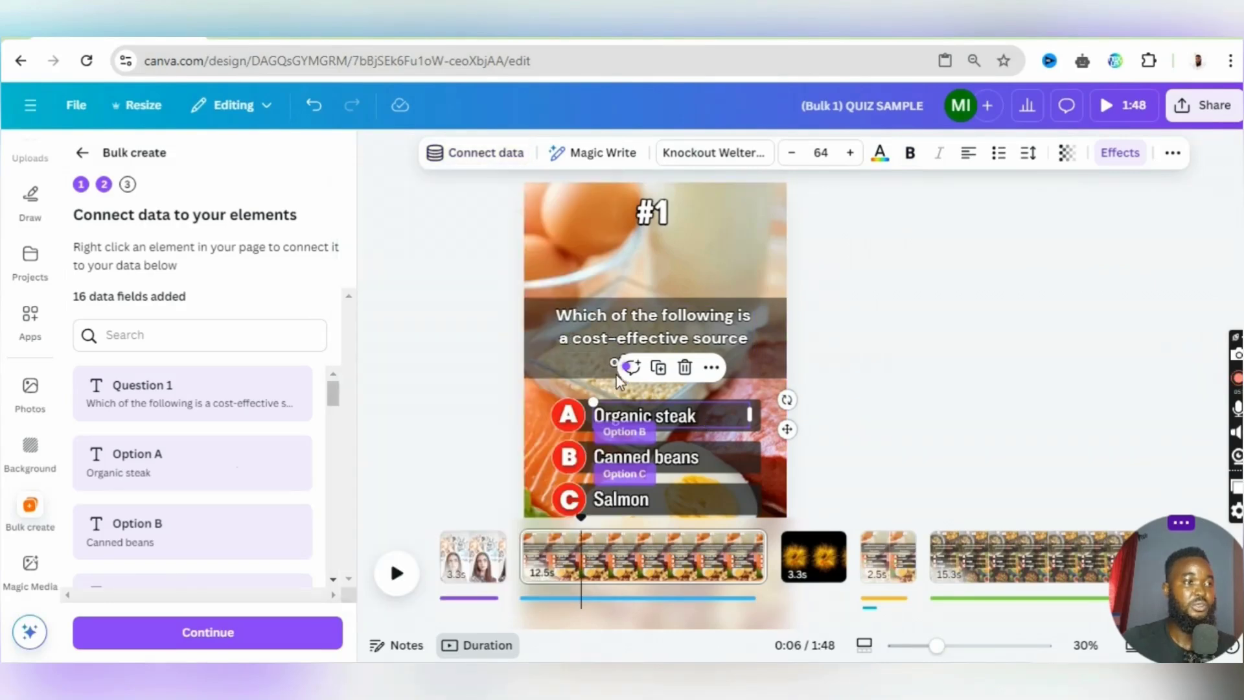
# - Disconnect the "Canned beans" text from Option B and the "Salmon" text from Option C
pyautogui.click(673, 456)
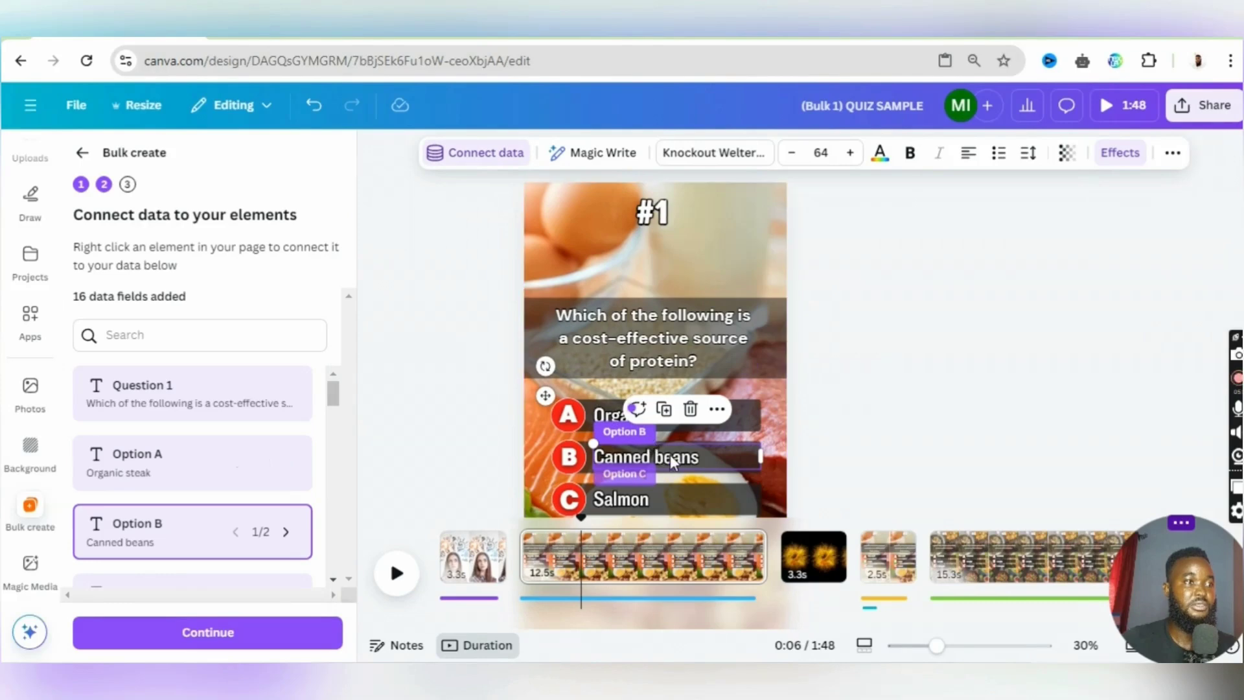
pyautogui.click(480, 159)
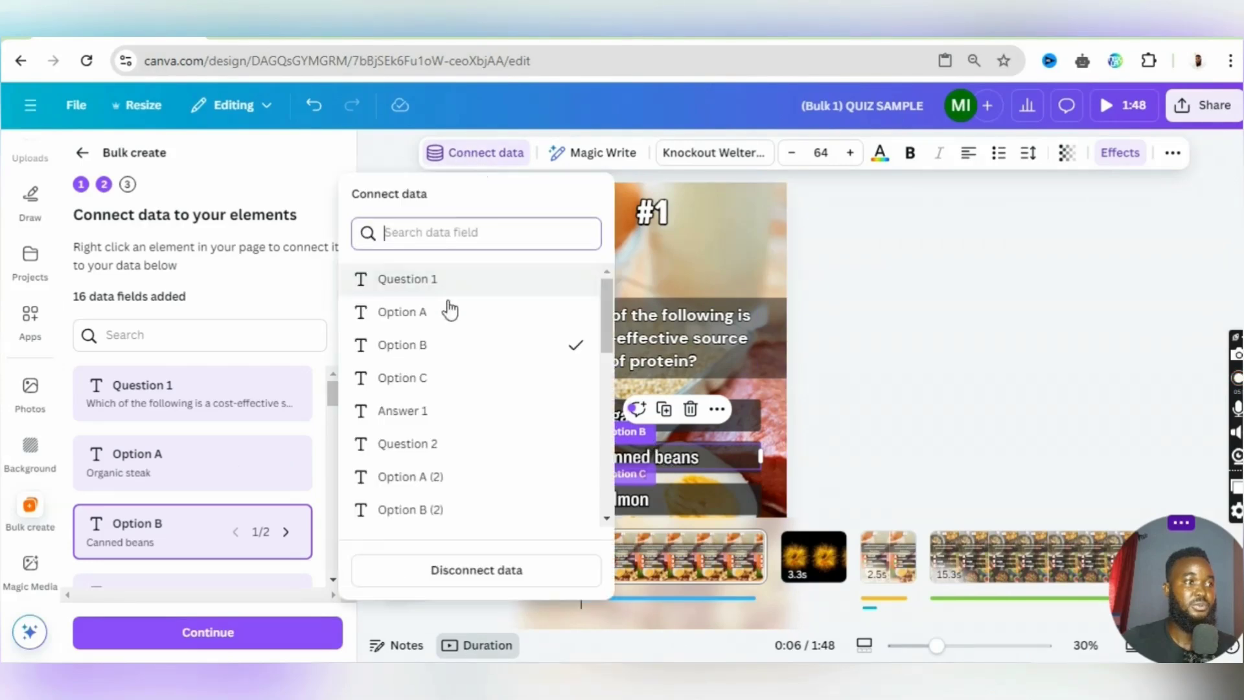
pyautogui.click(457, 346)
pyautogui.scroll(-2, 680, 434)
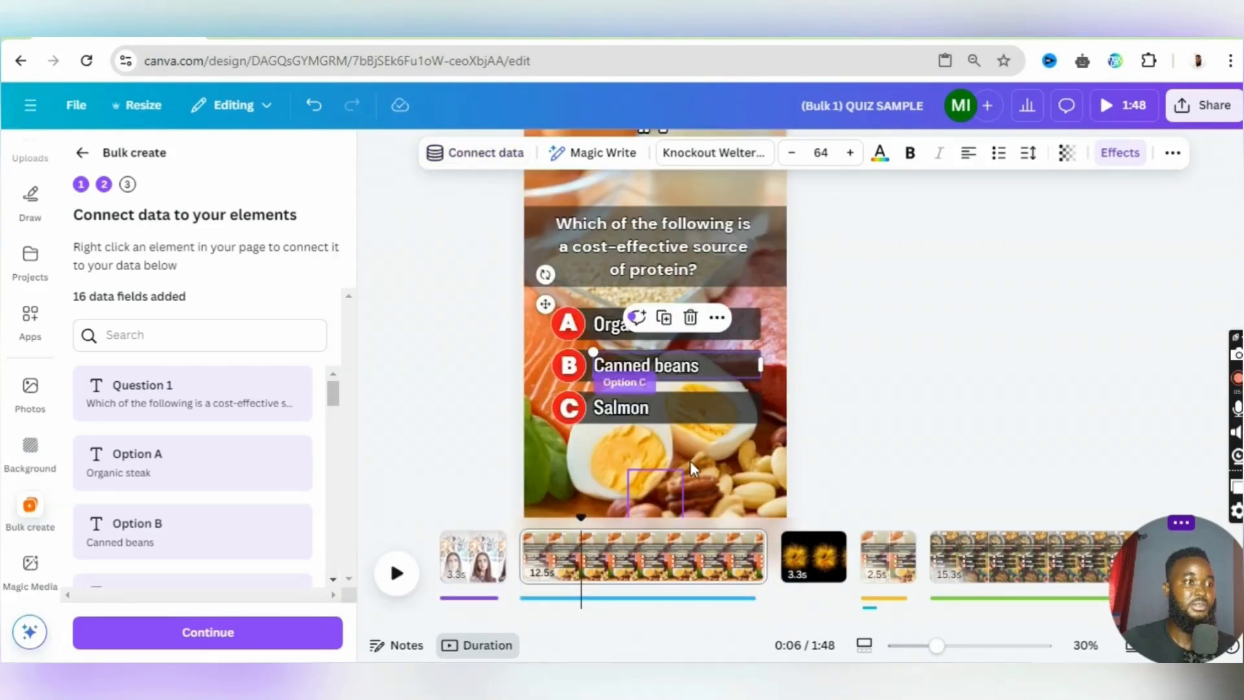
pyautogui.click(667, 408)
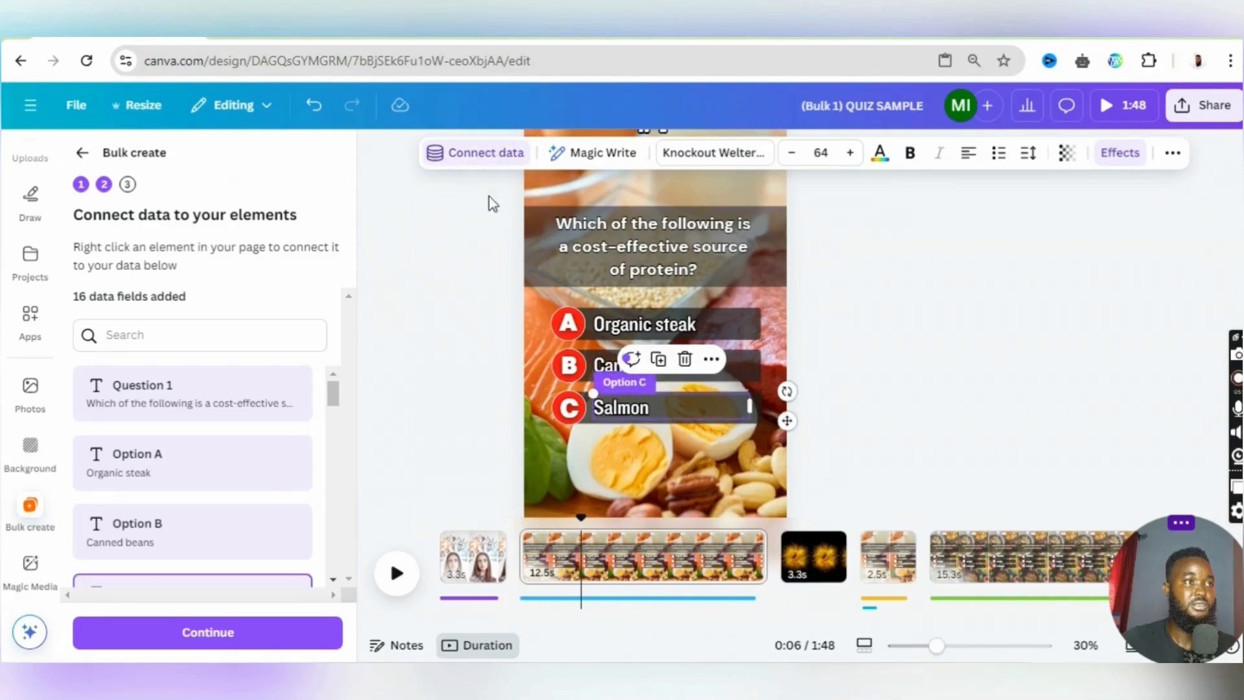
pyautogui.click(491, 154)
pyautogui.click(453, 377)
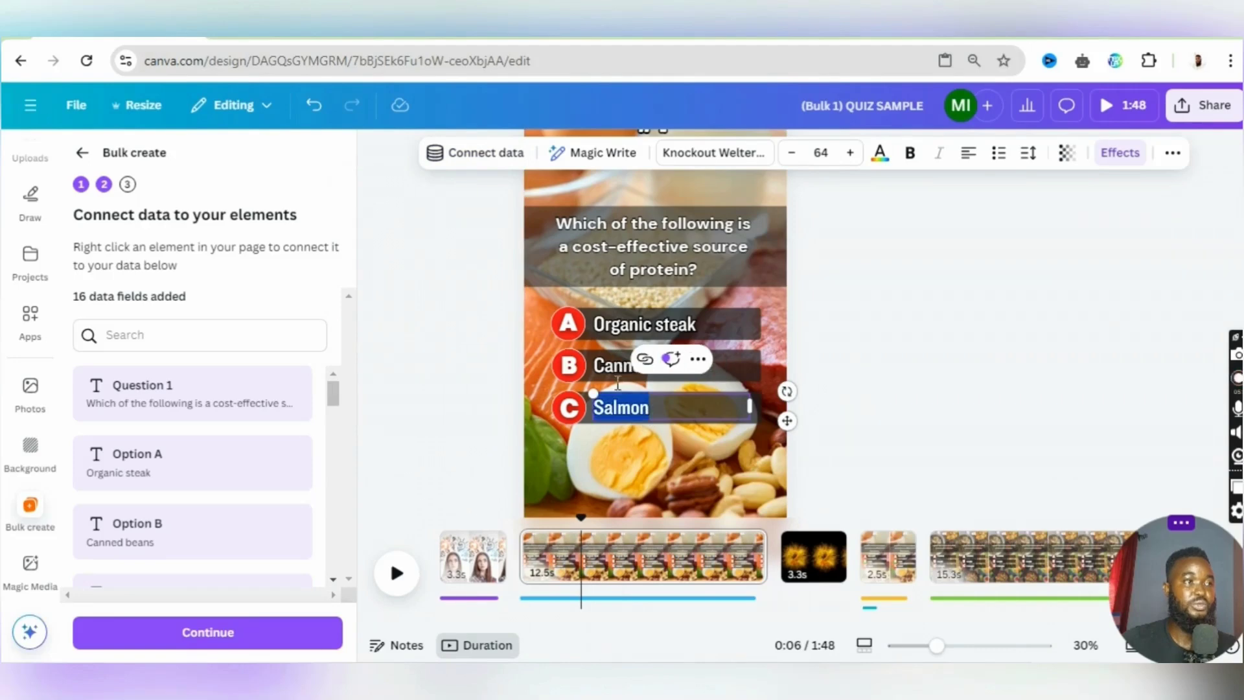
# - Connect the "Salmon" text to the Option C data field and the "Canned beans" text to Option B
pyautogui.click(487, 156)
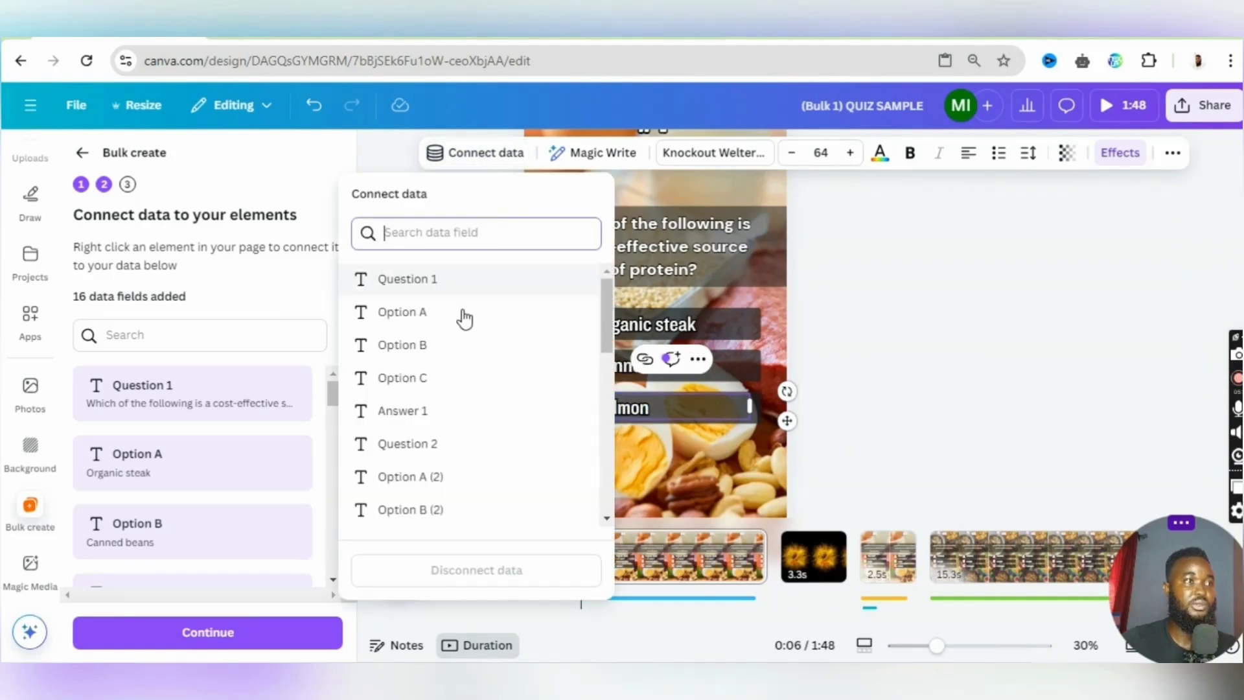
pyautogui.click(464, 381)
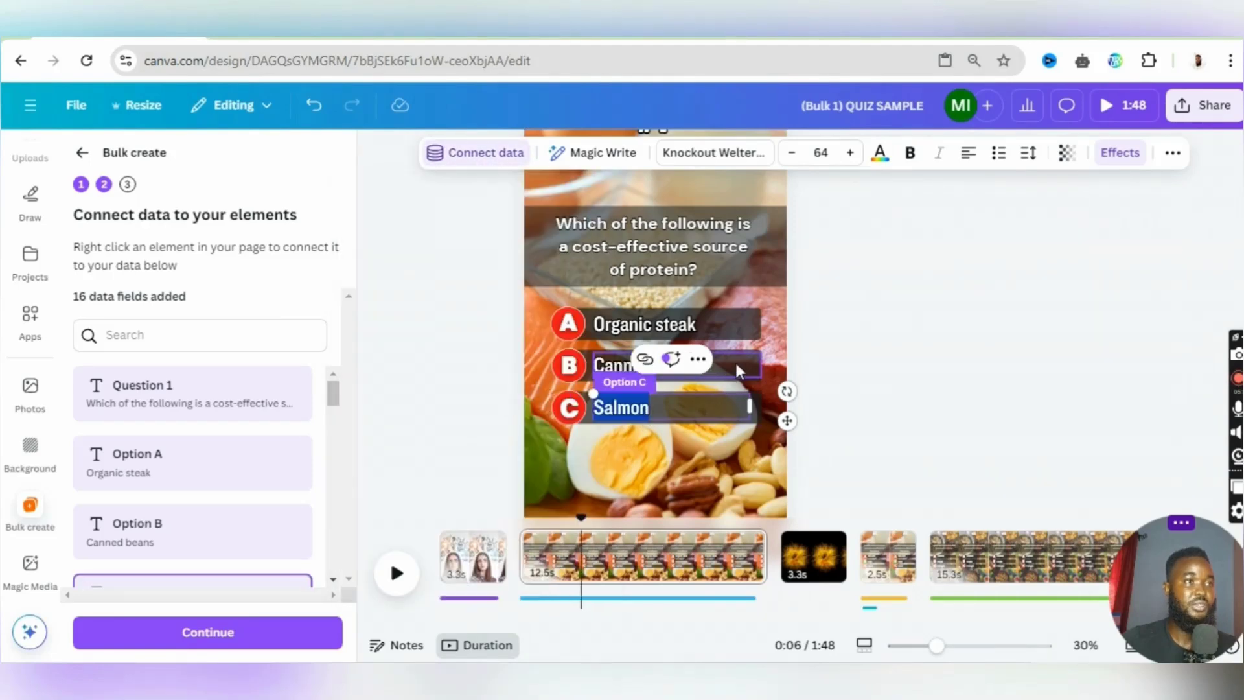
pyautogui.click(686, 367)
pyautogui.click(473, 155)
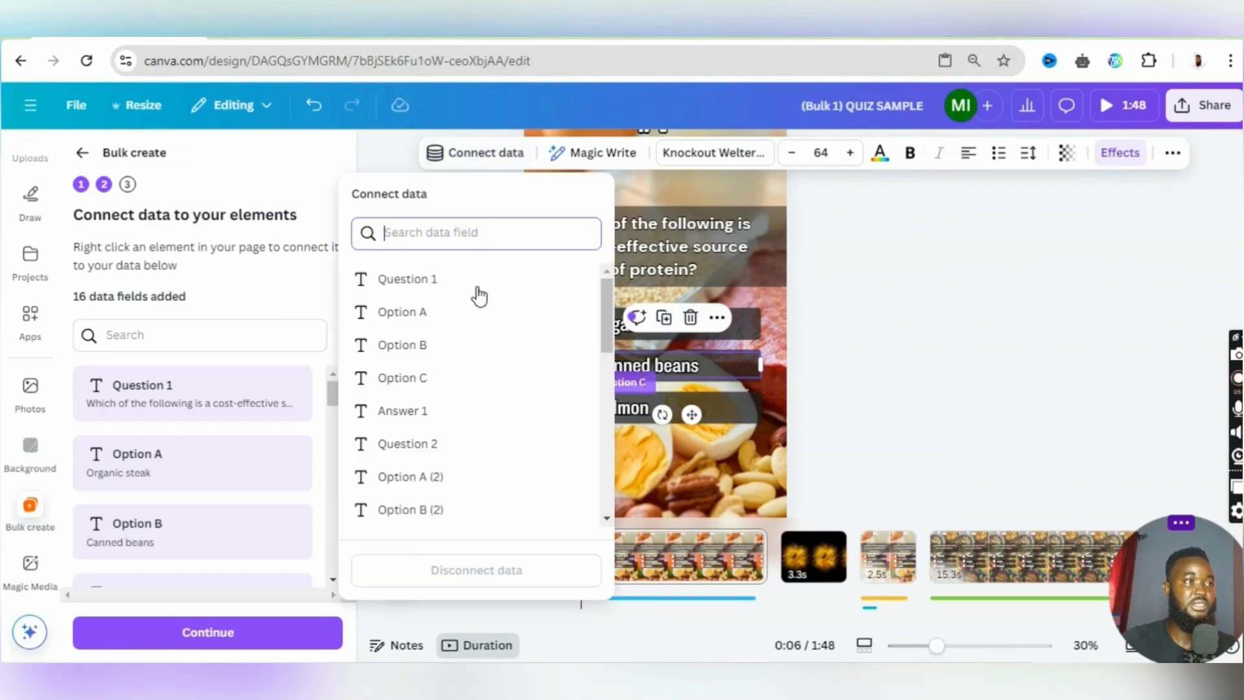
pyautogui.click(490, 355)
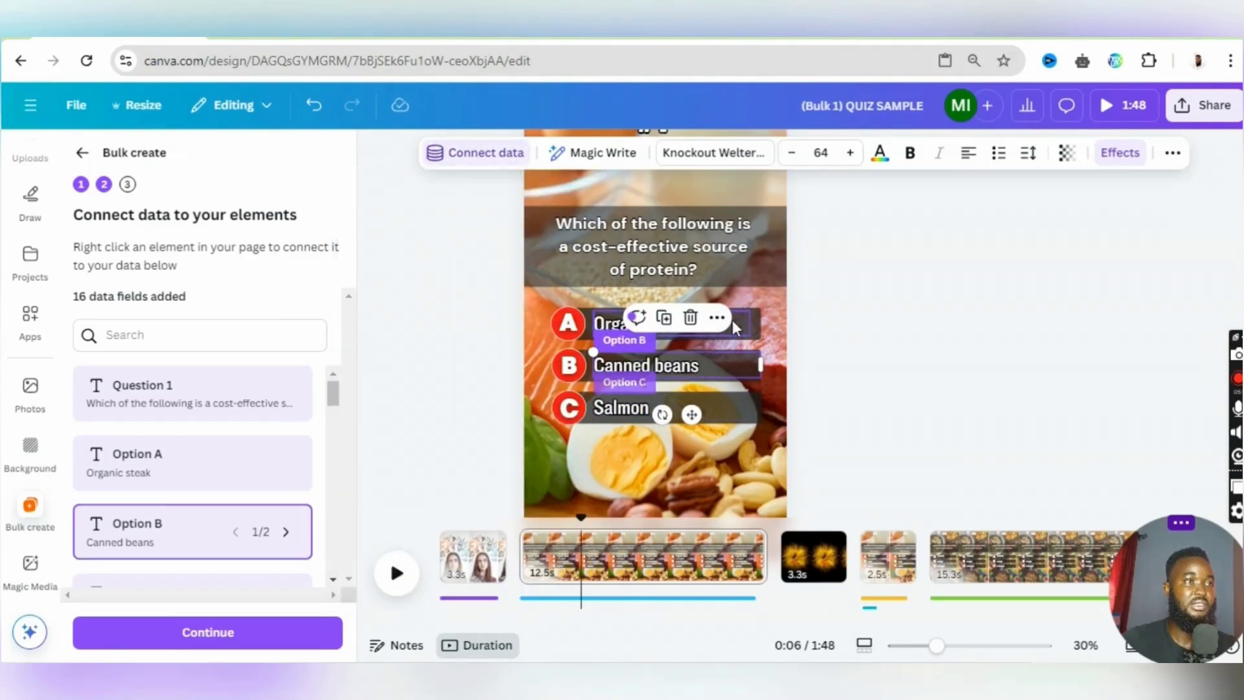
# - Connect the "Organic steak" text to the Option A data field and the protein question text to Question 1
pyautogui.click(656, 320)
pyautogui.click(467, 161)
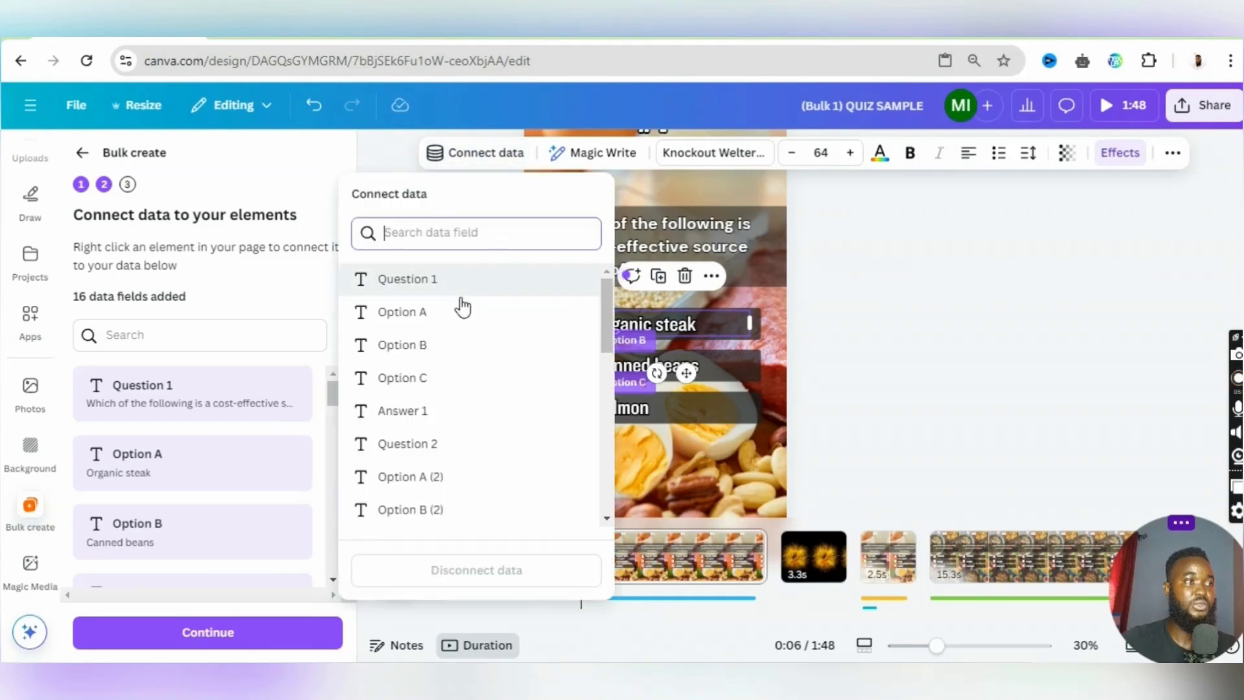
pyautogui.click(461, 317)
pyautogui.click(647, 242)
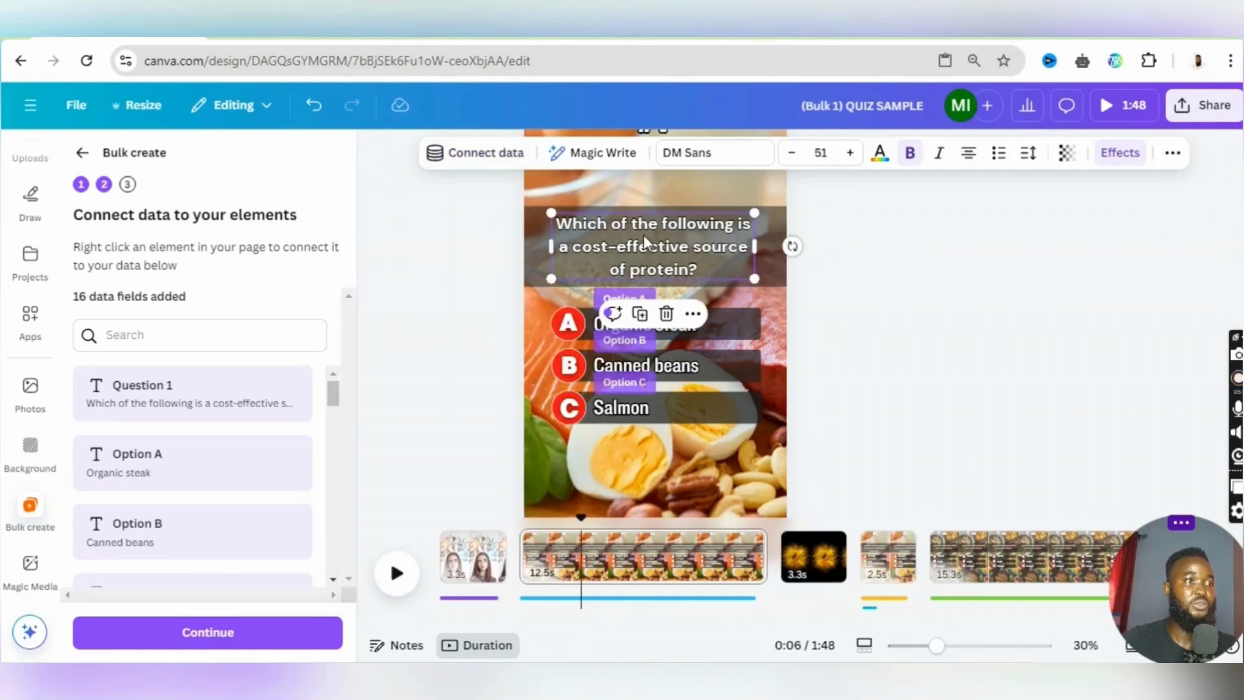
pyautogui.click(477, 154)
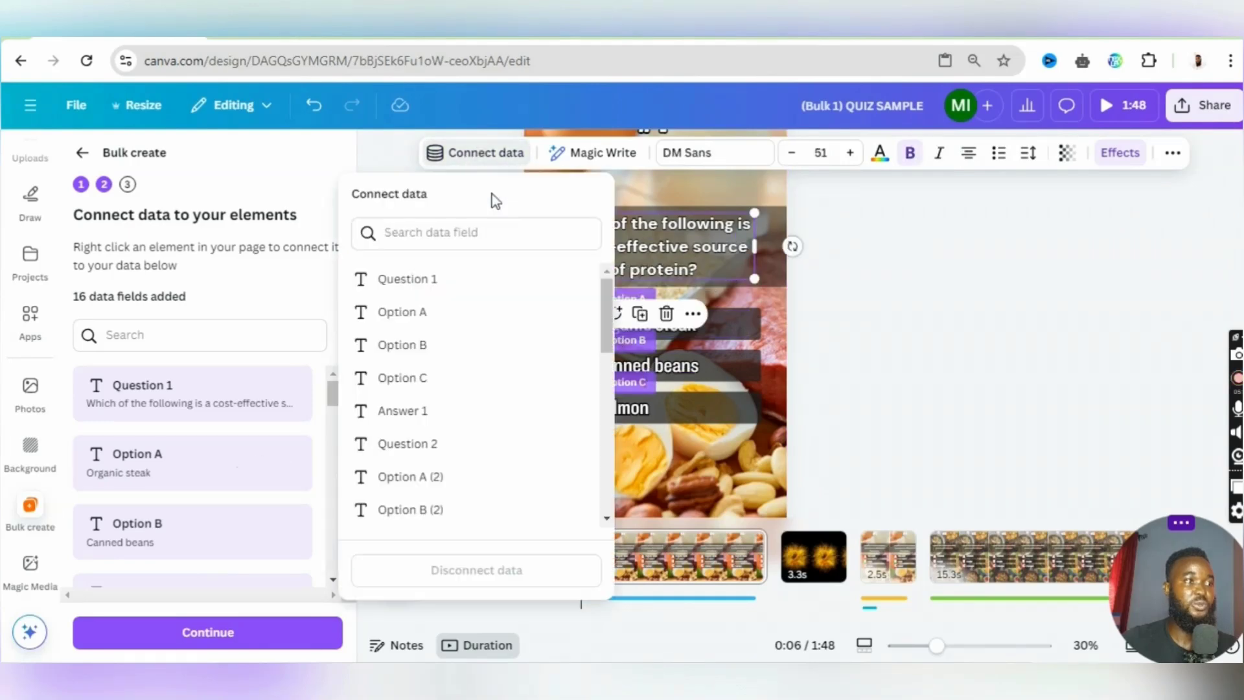
pyautogui.click(461, 280)
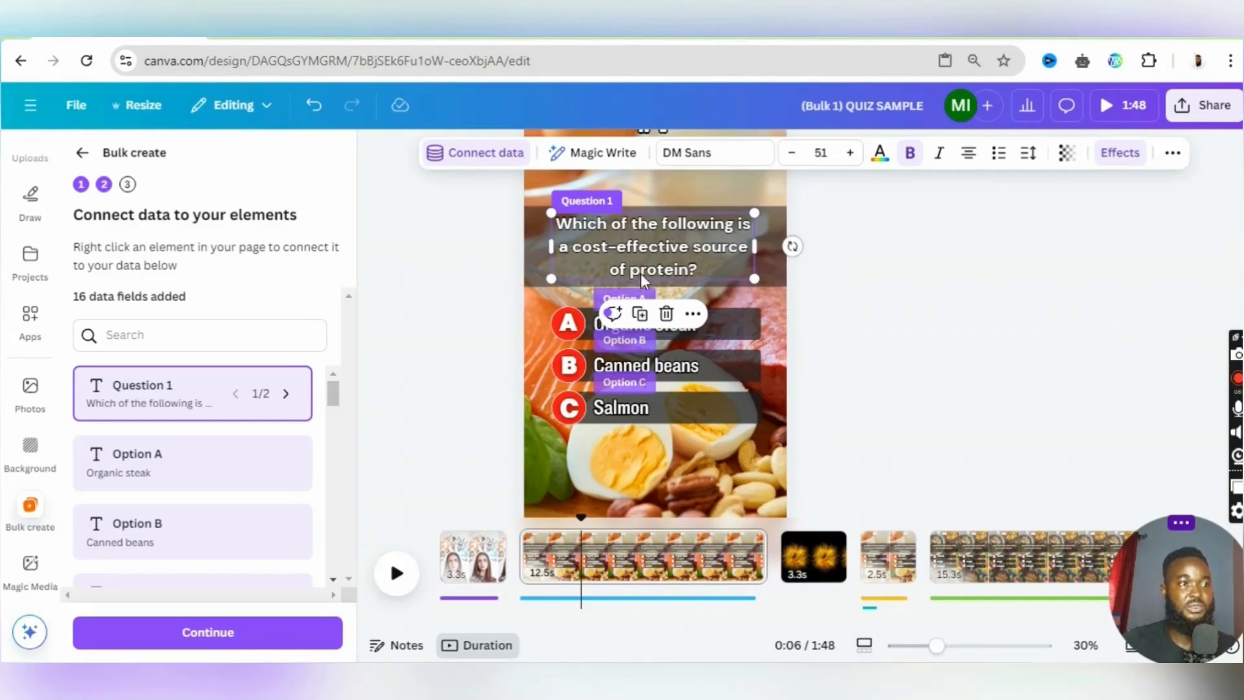
# - Check the data field connection of each of the three answer texts on the #1 question page
pyautogui.click(732, 320)
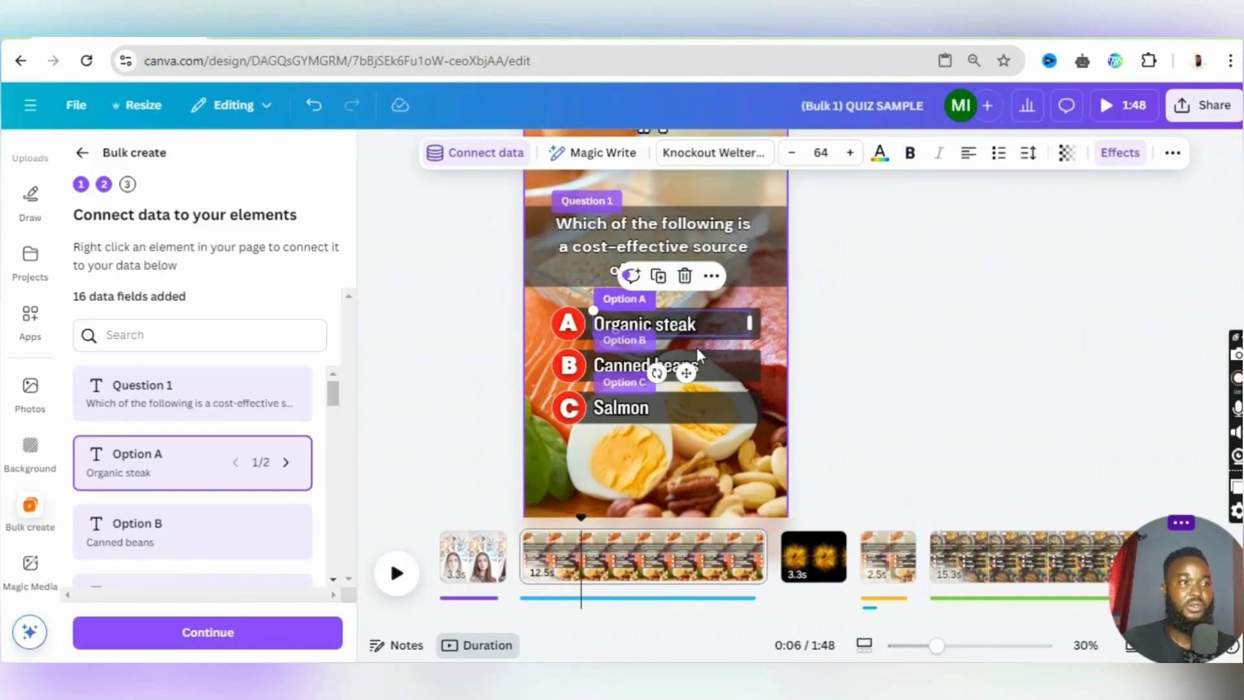
pyautogui.click(730, 381)
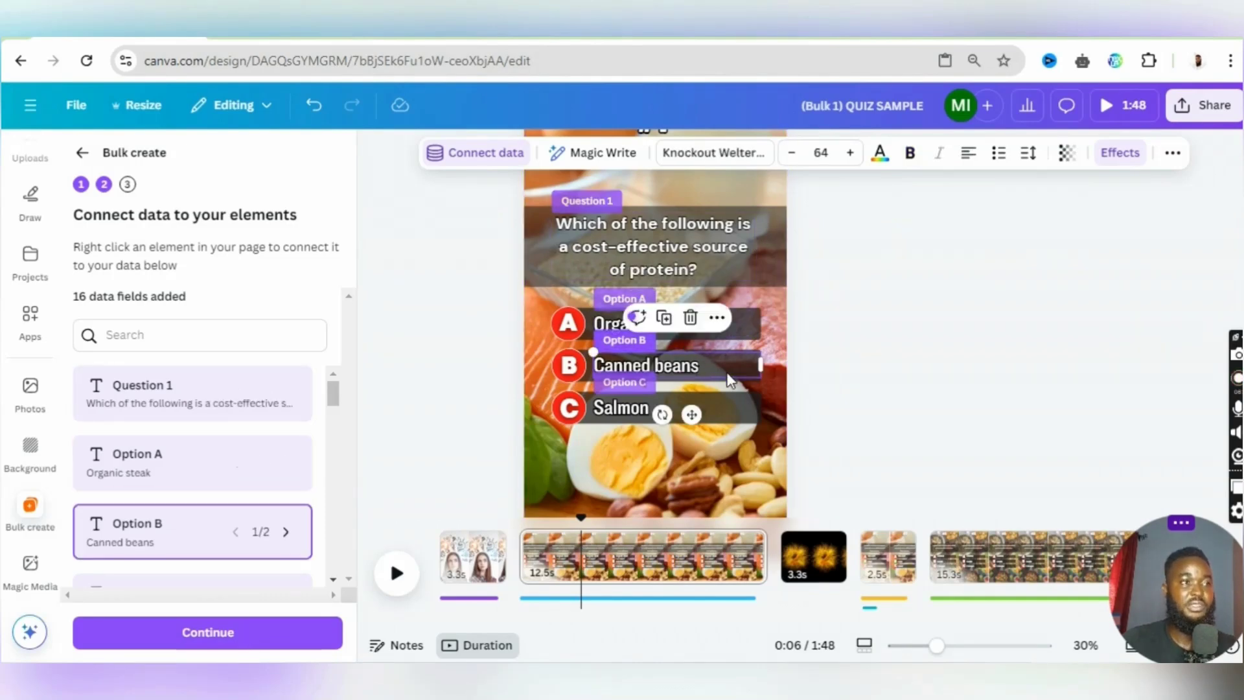
pyautogui.click(714, 407)
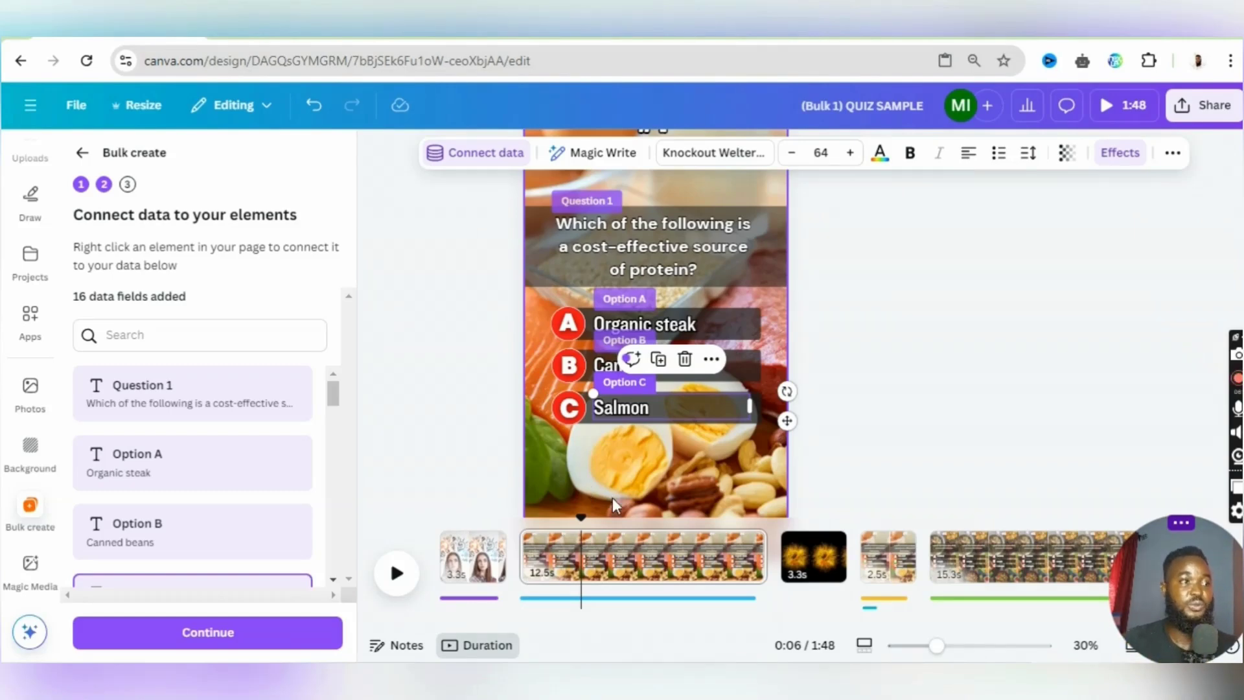
# - Check the data field connections of the detoxifying-organ question and its Stomach answer on the 2.5 s answer page
pyautogui.click(813, 572)
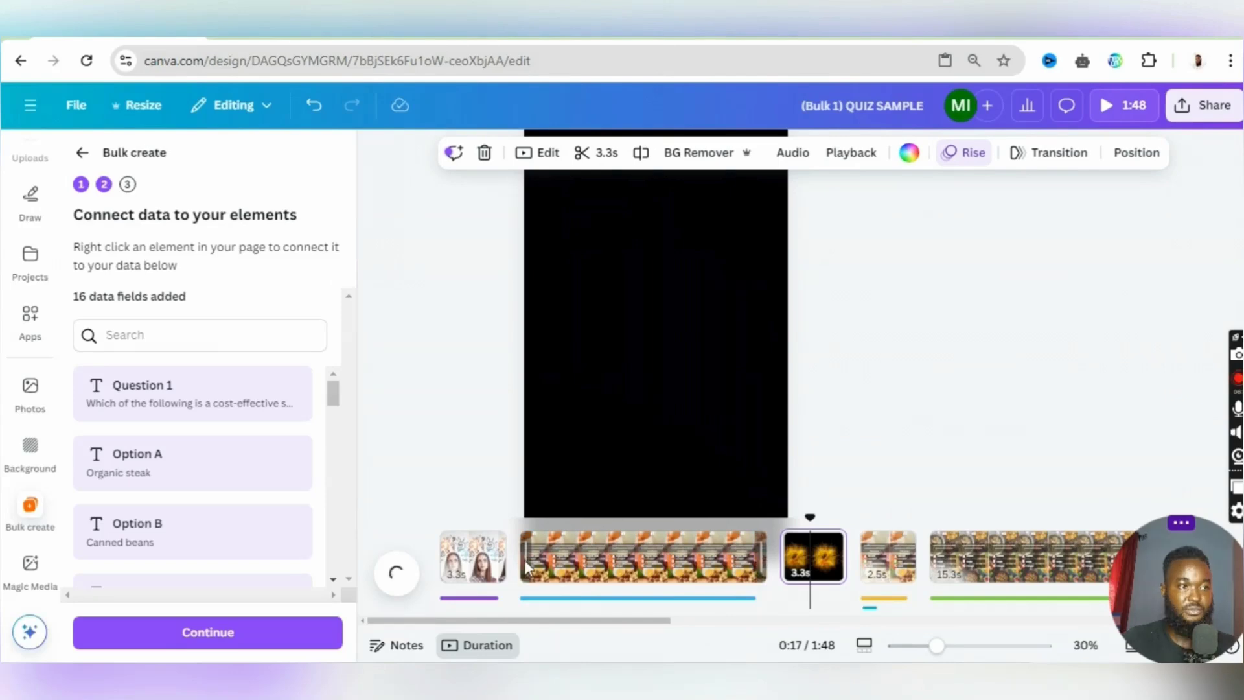
pyautogui.moveTo(535, 624); pyautogui.dragTo(622, 625)
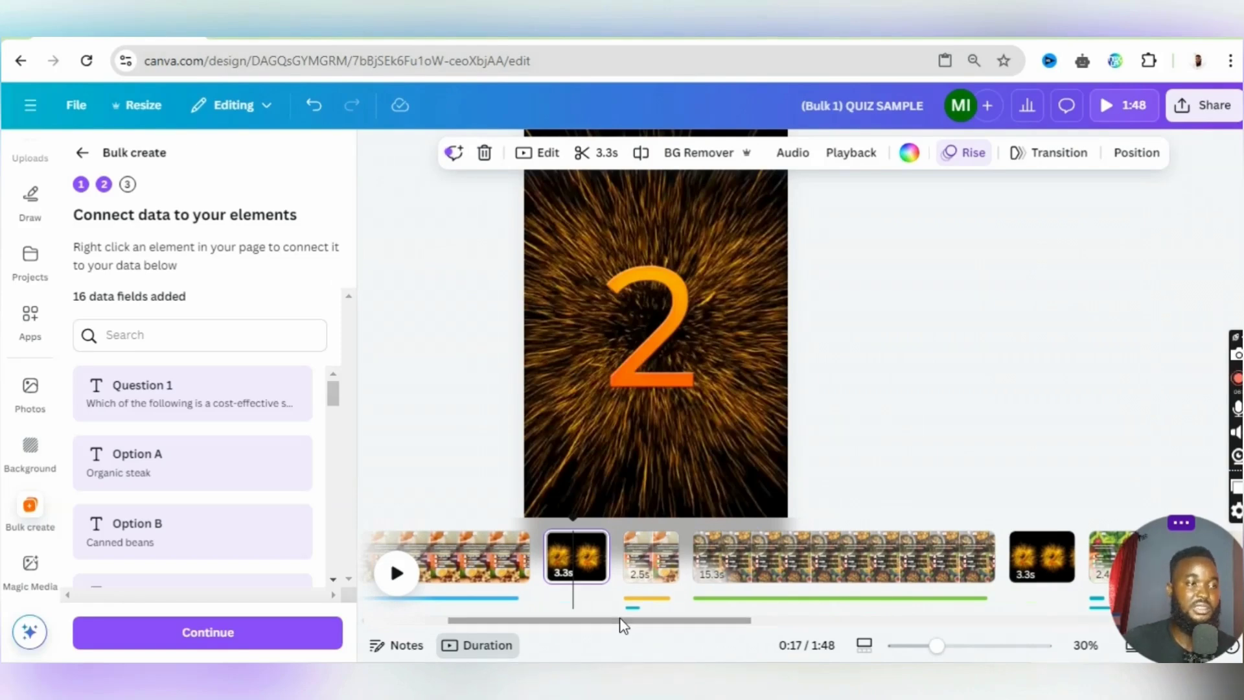
pyautogui.click(647, 566)
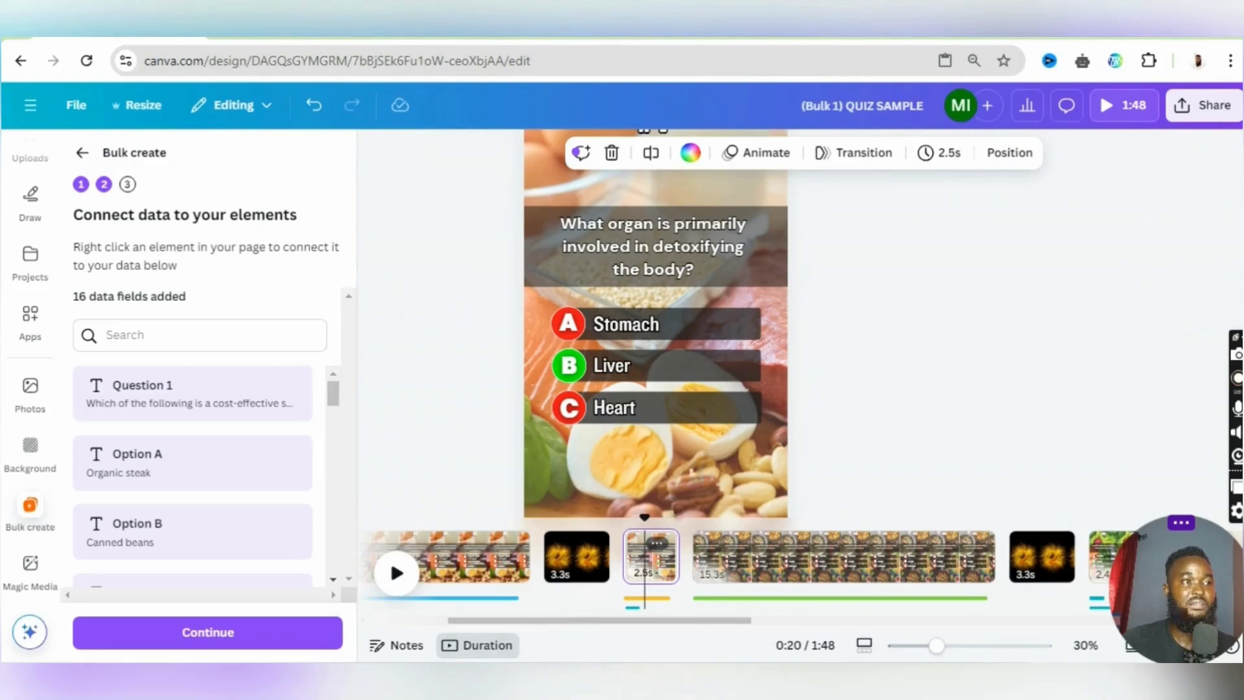
pyautogui.click(727, 446)
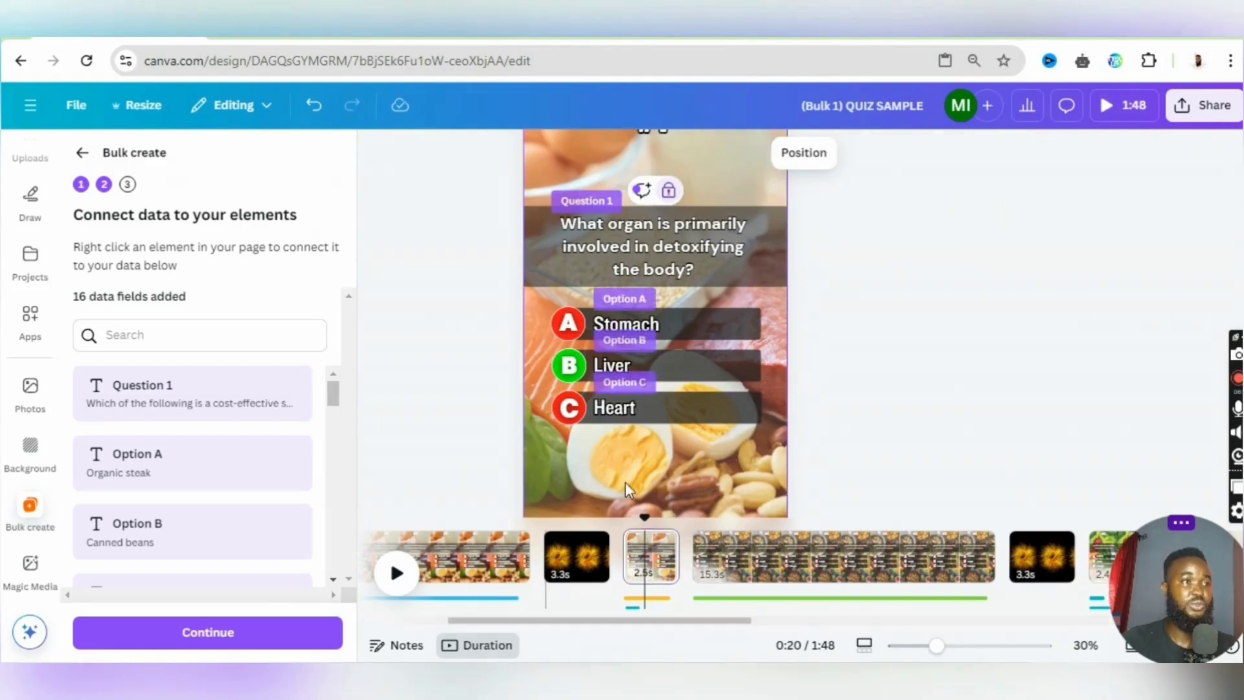
pyautogui.click(657, 252)
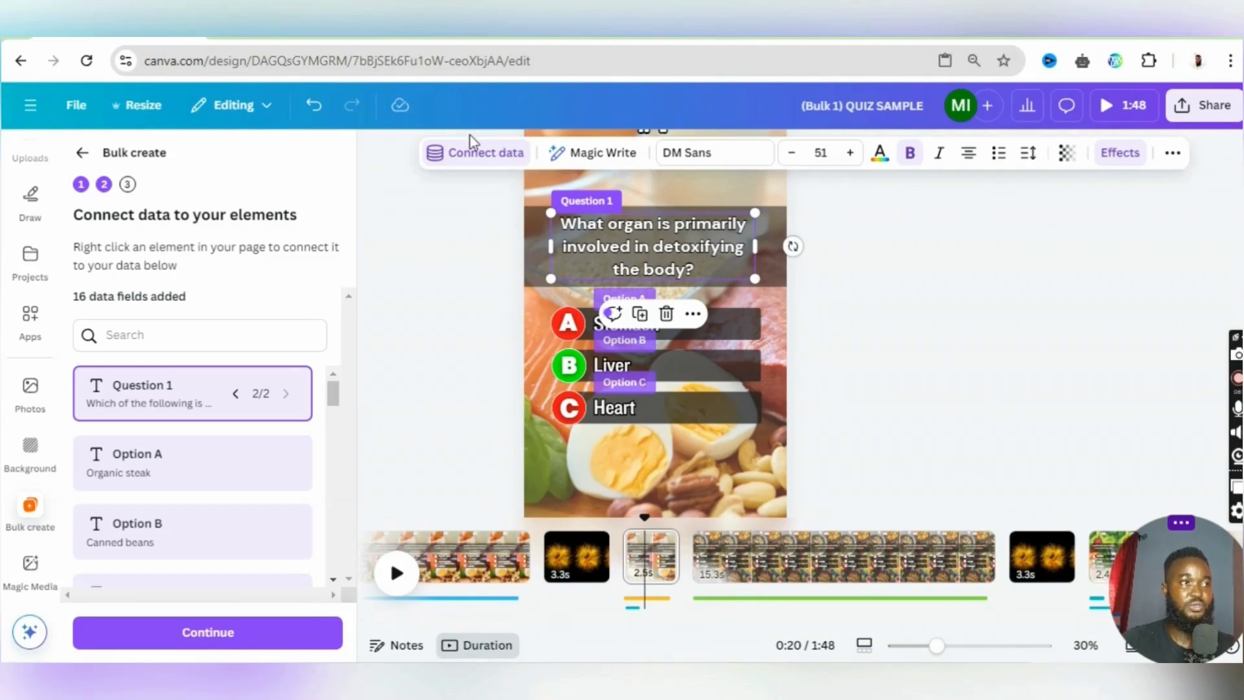
pyautogui.click(472, 156)
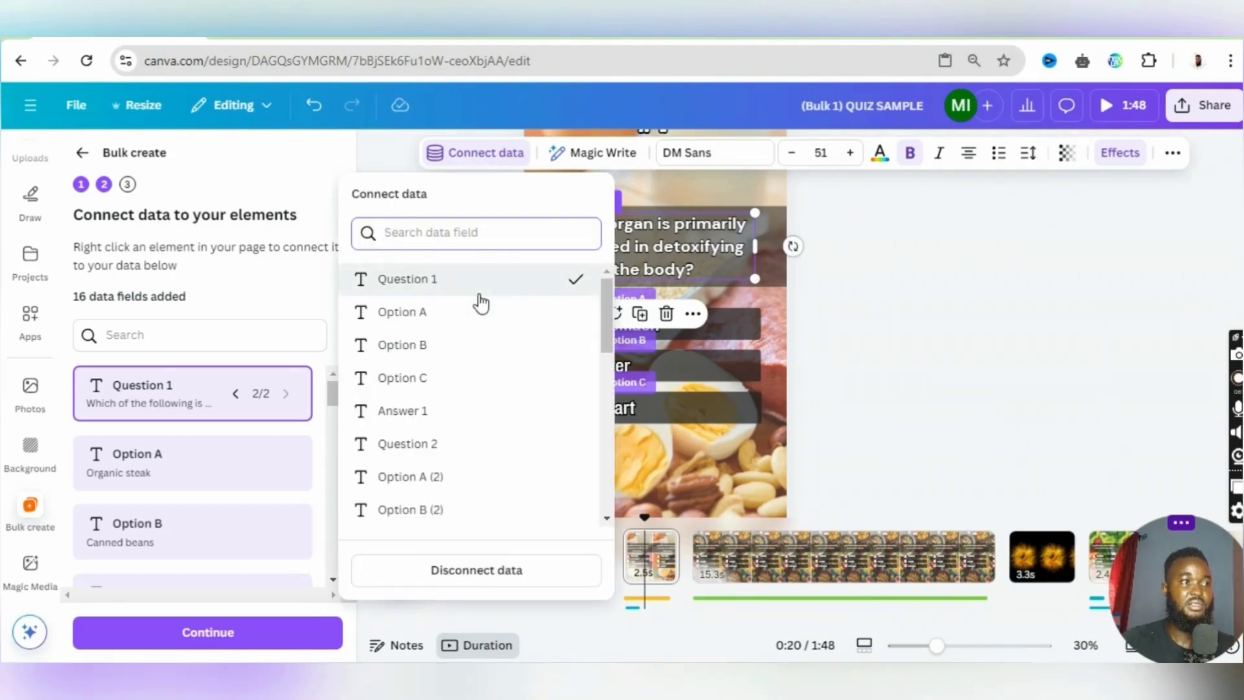
pyautogui.click(741, 331)
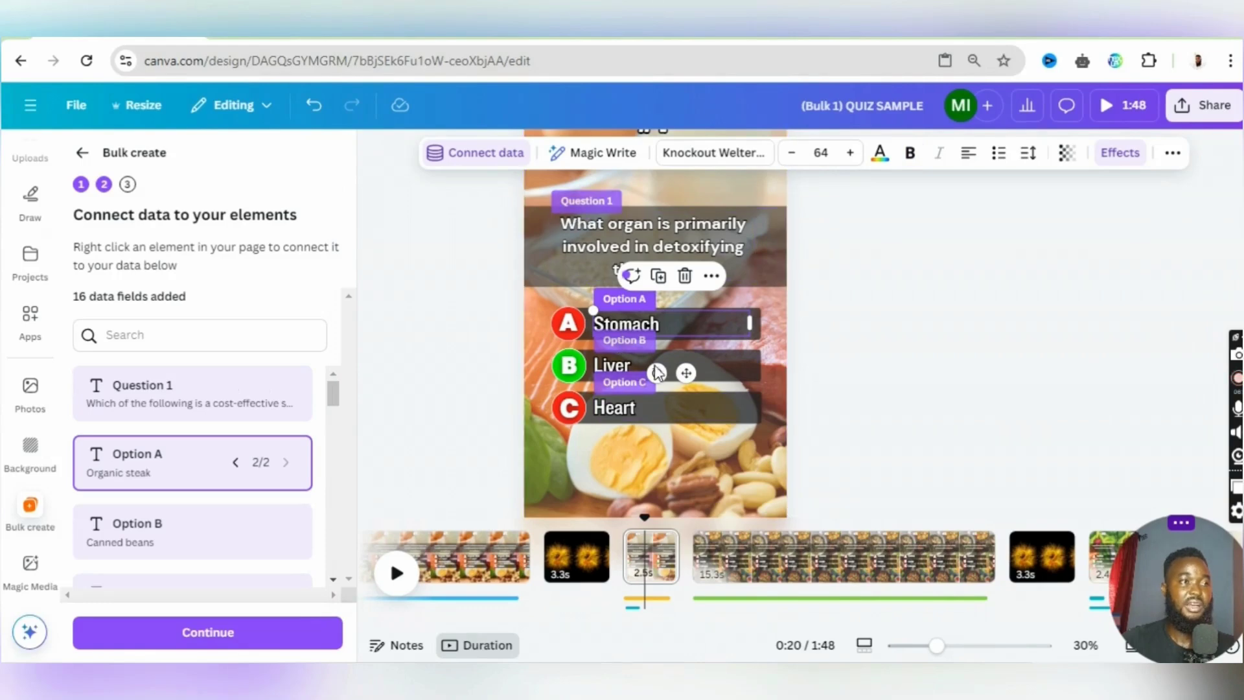
# - Check the data field connections of the blood sugar hormone question and its three answers on the 15.3 s question page
pyautogui.click(761, 566)
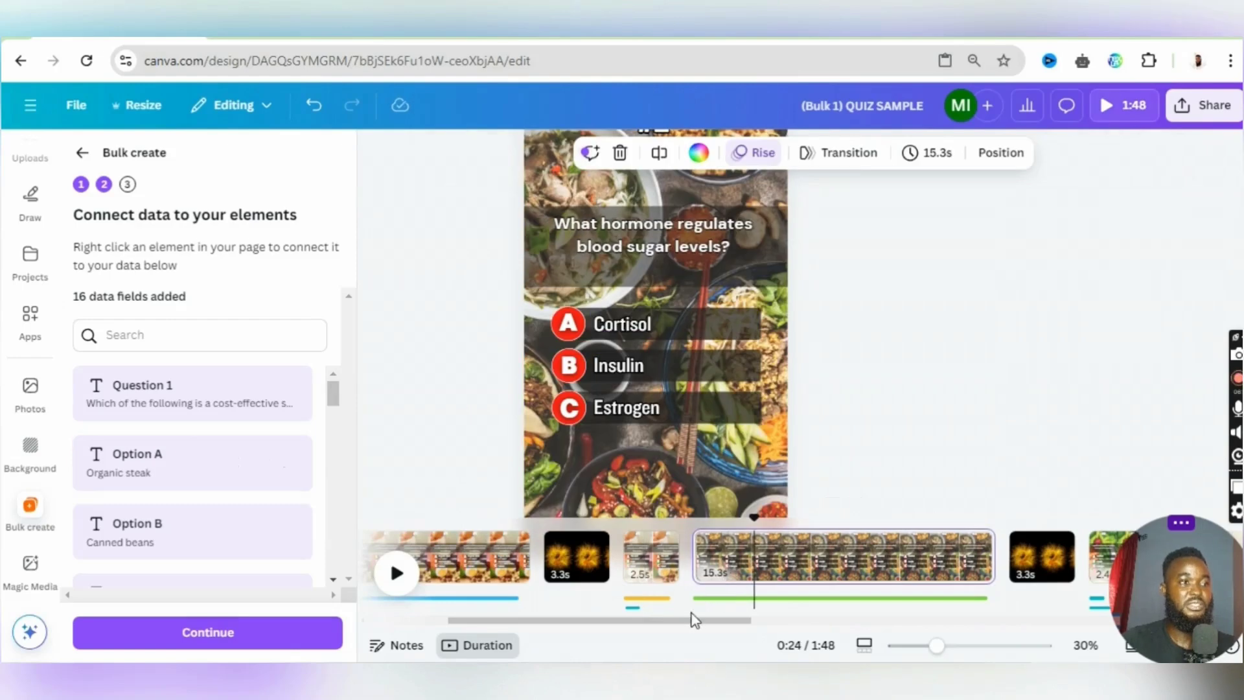
pyautogui.moveTo(697, 620); pyautogui.dragTo(719, 623)
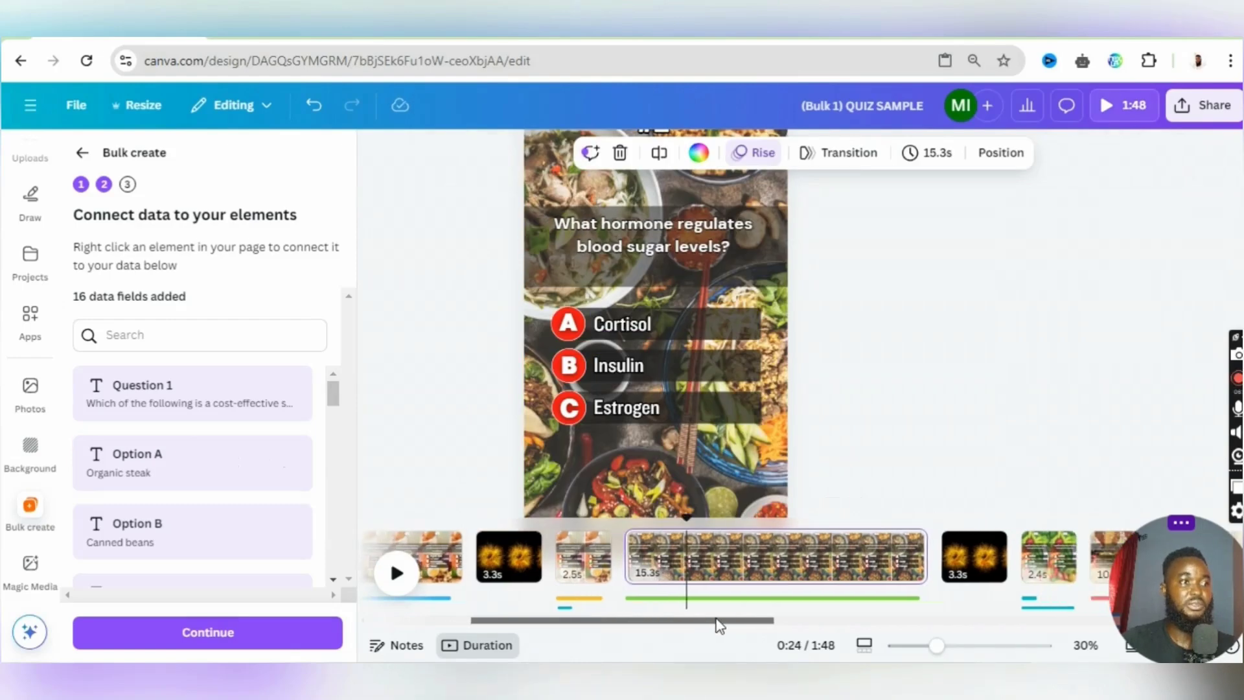
pyautogui.click(666, 253)
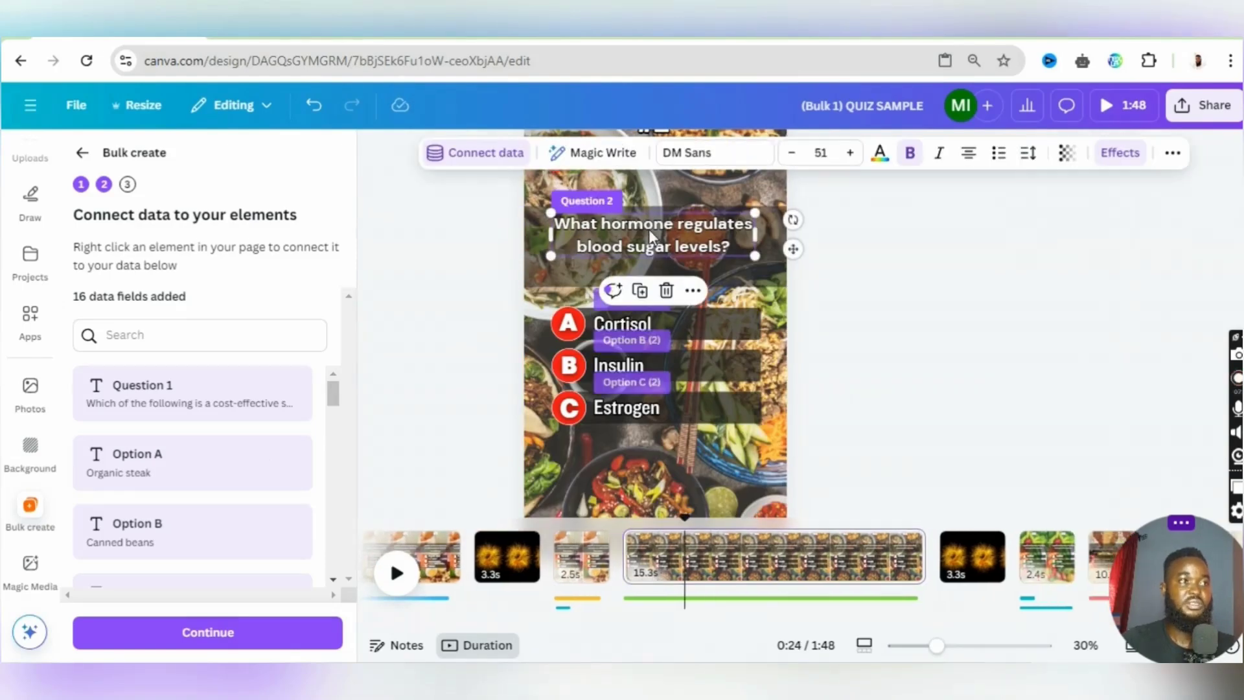
pyautogui.doubleClick(612, 236)
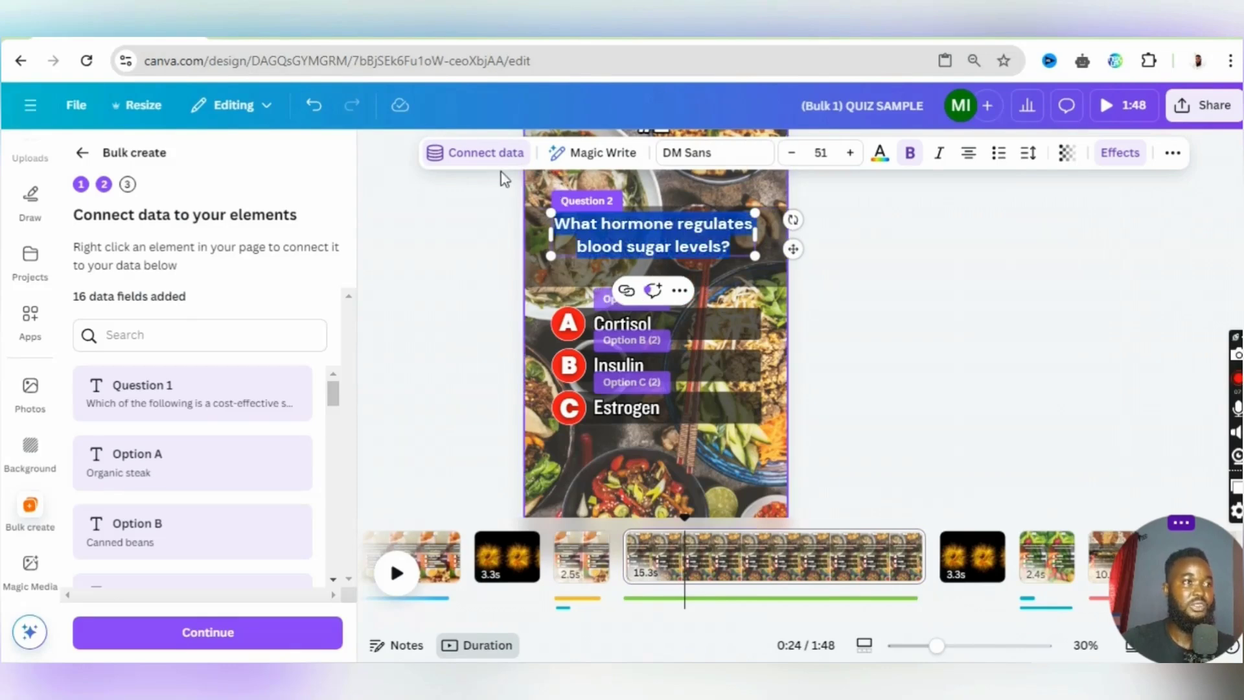
pyautogui.click(485, 156)
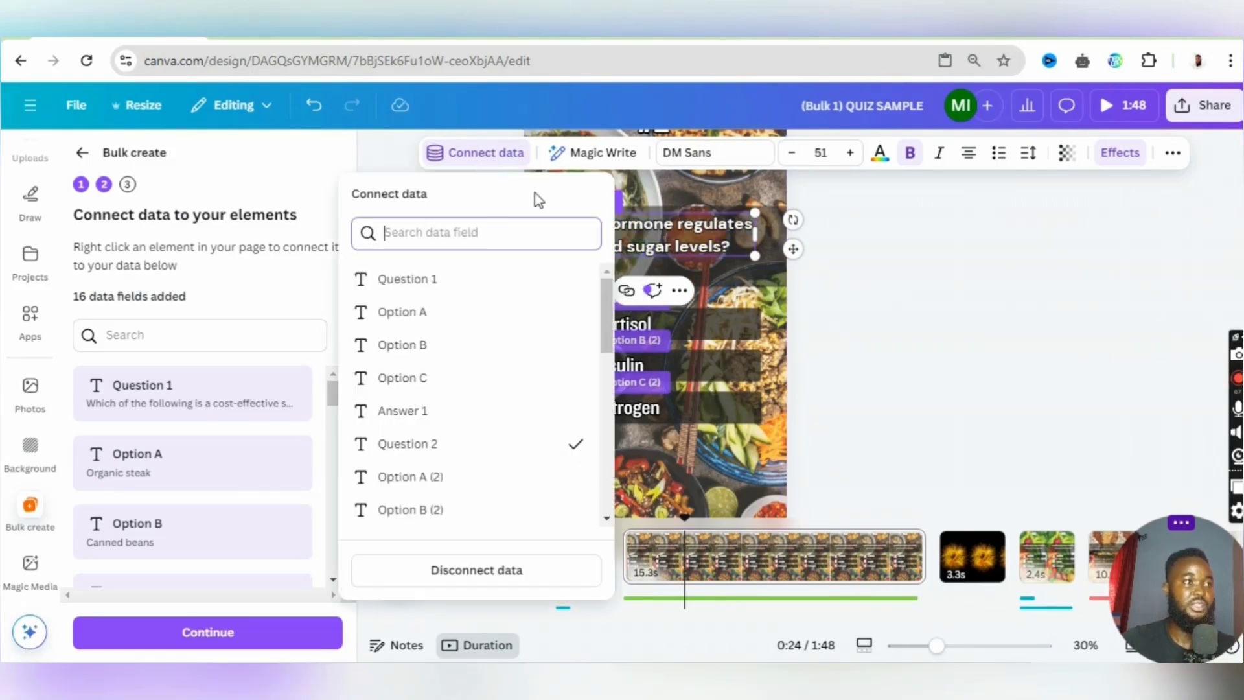
pyautogui.click(729, 316)
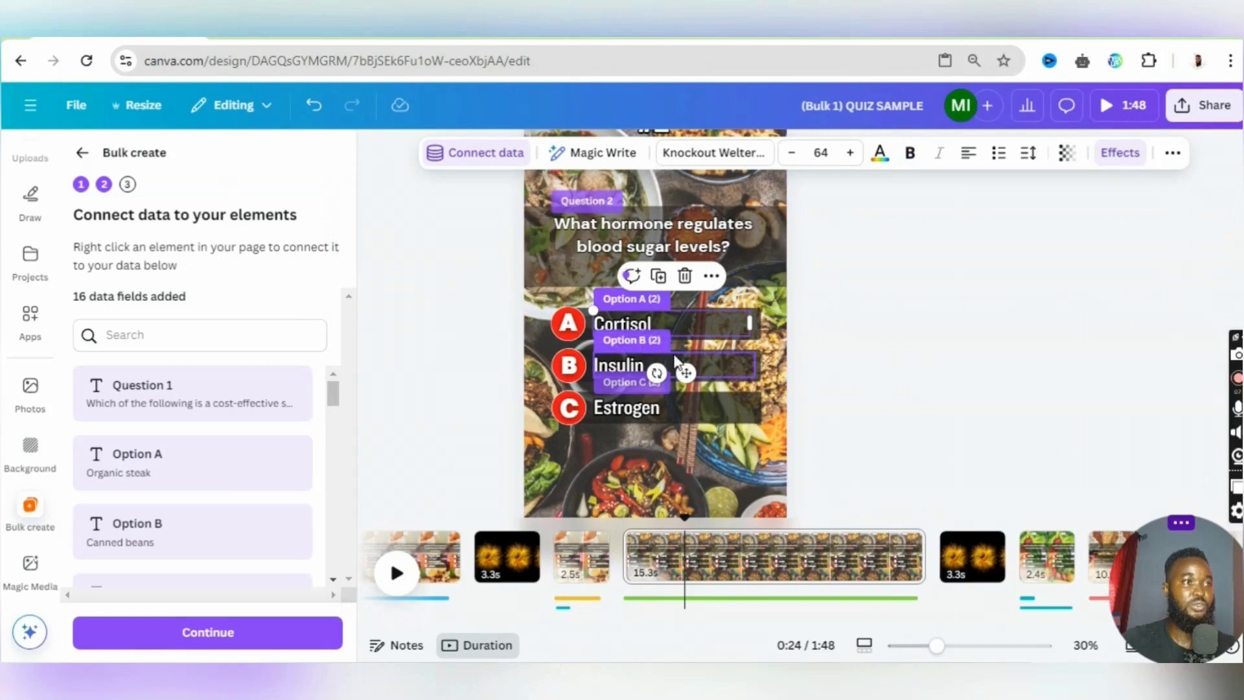
pyautogui.click(701, 408)
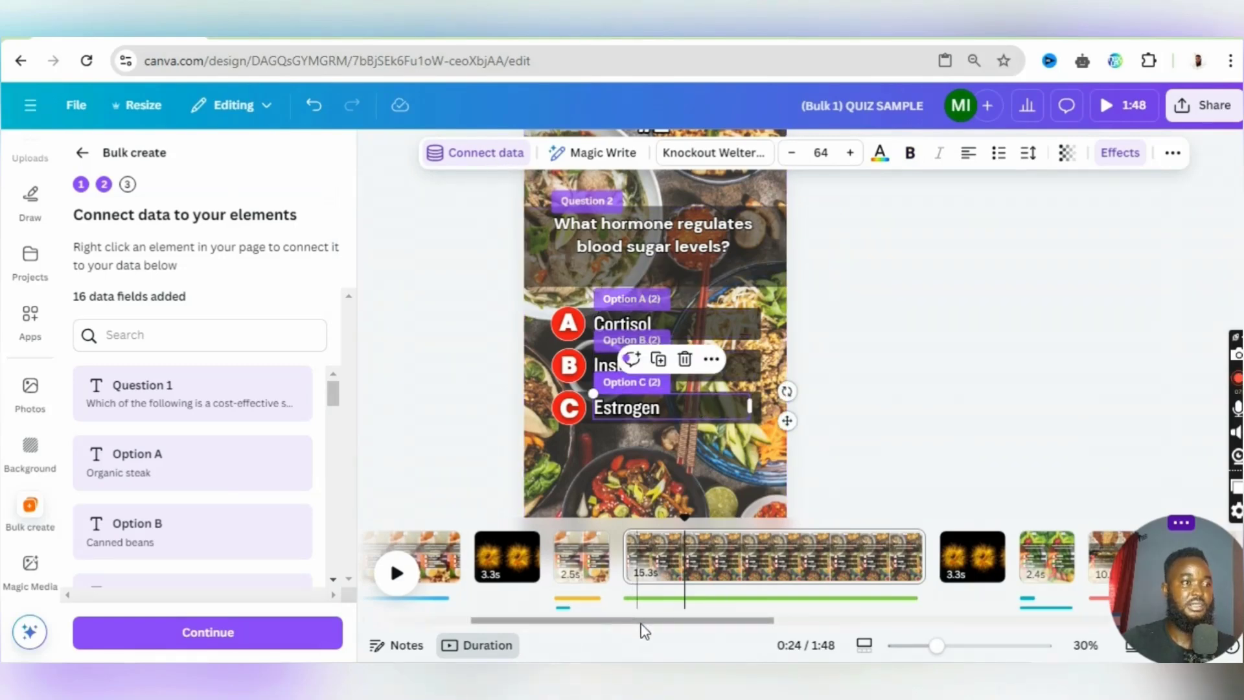
# - Check the data field connections on the 2.4 s answer page for the blood sugar hormone question
pyautogui.moveTo(642, 620); pyautogui.dragTo(752, 621)
pyautogui.hscroll(3, 753, 575)
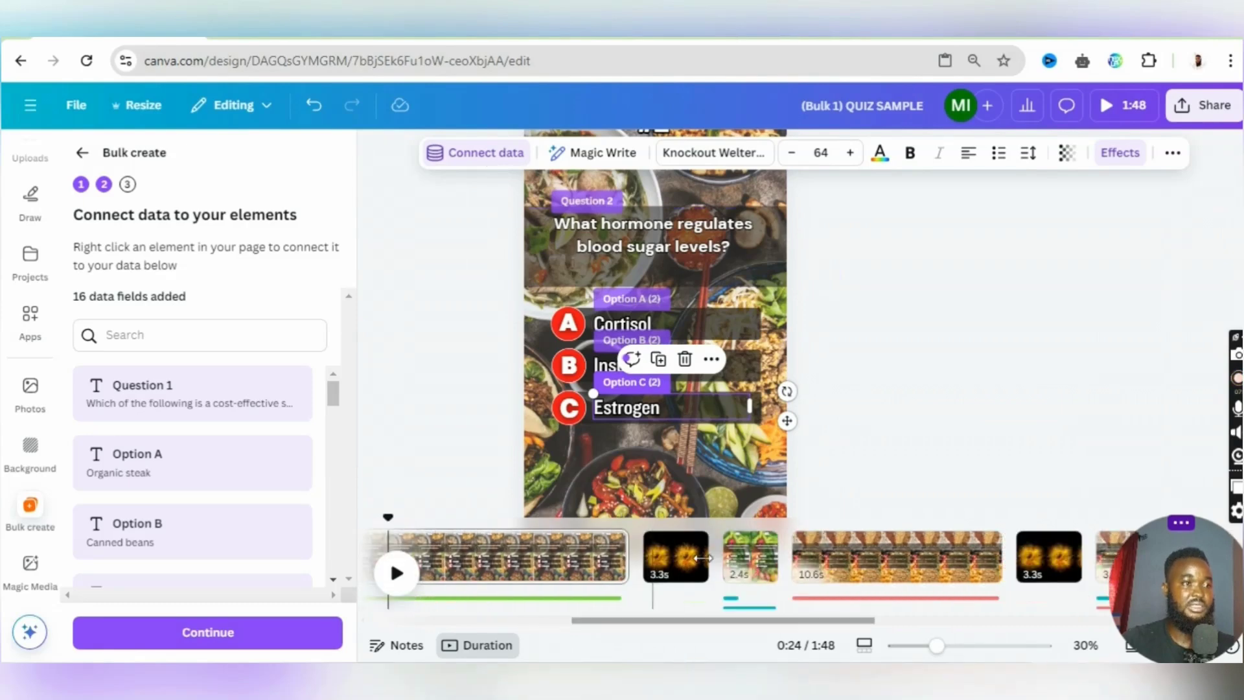
pyautogui.click(675, 557)
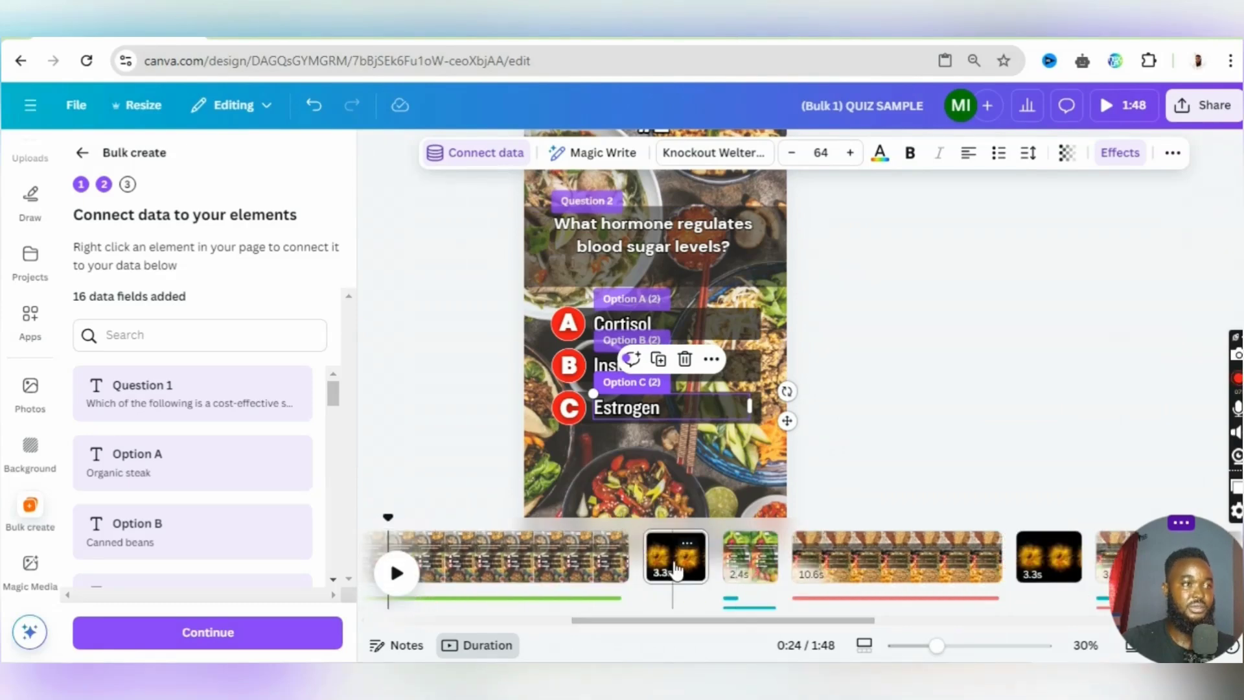
pyautogui.click(749, 569)
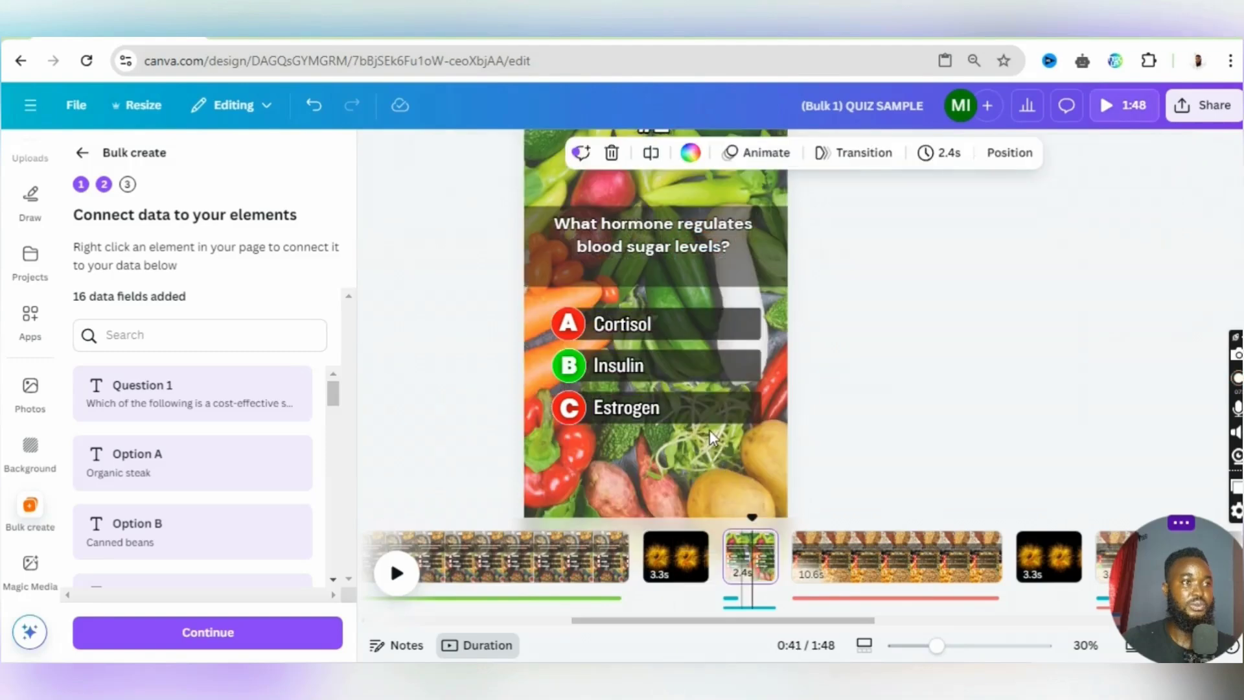
pyautogui.click(678, 237)
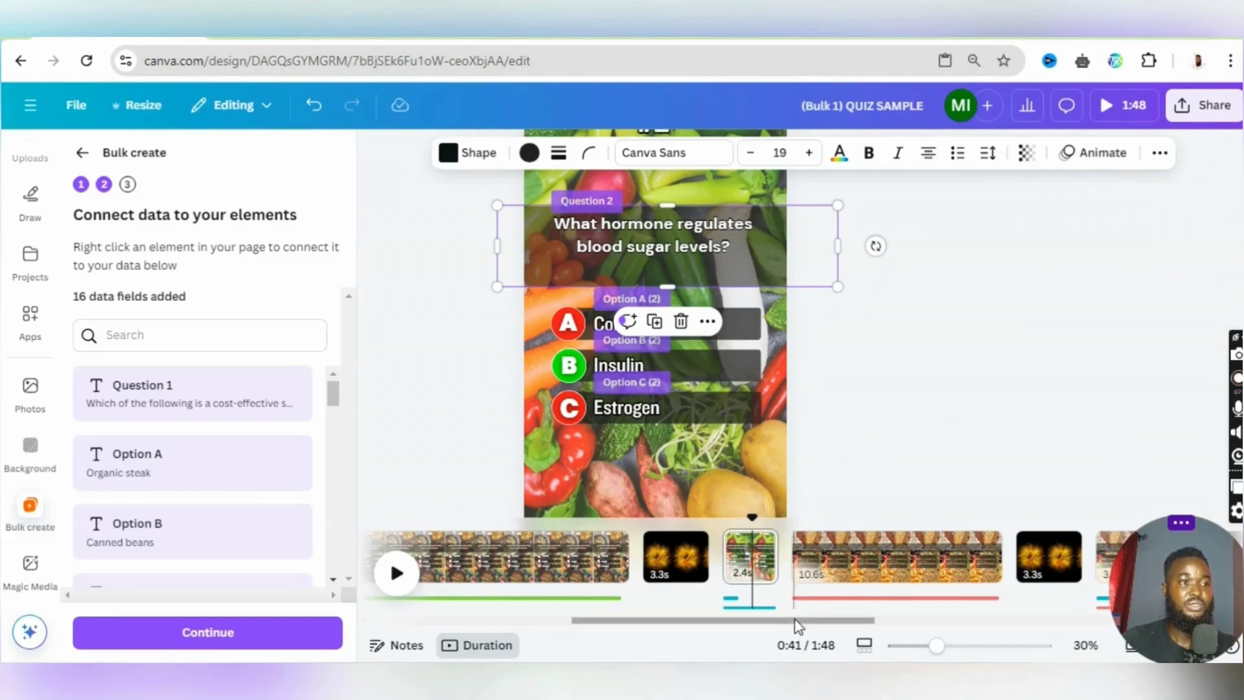
# - Connect the grains question text on page 8 to the Question 3 data field
pyautogui.moveTo(795, 620); pyautogui.dragTo(846, 620)
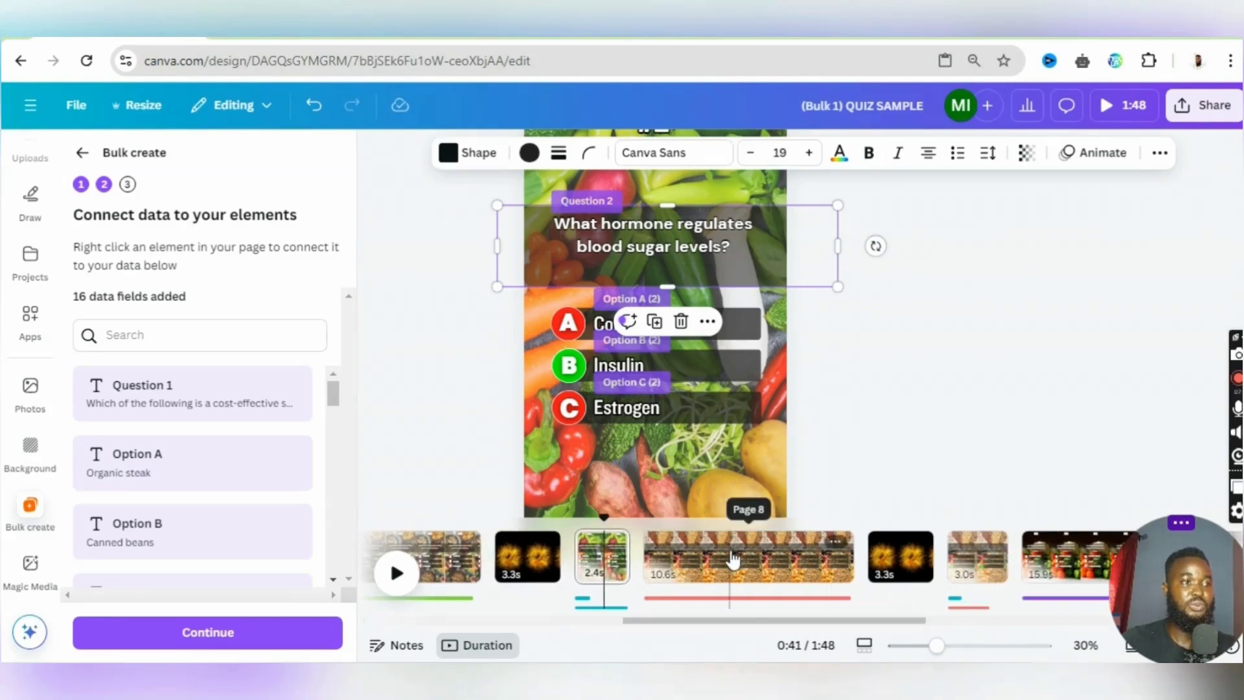
pyautogui.click(732, 558)
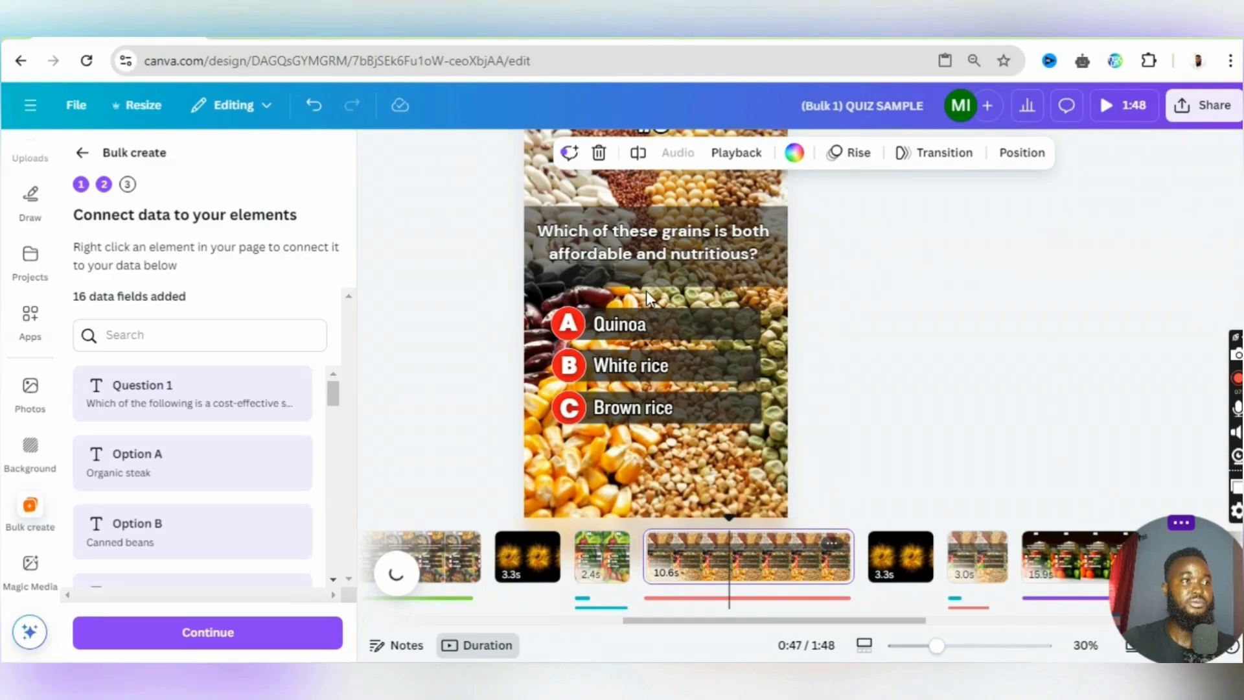
pyautogui.click(655, 256)
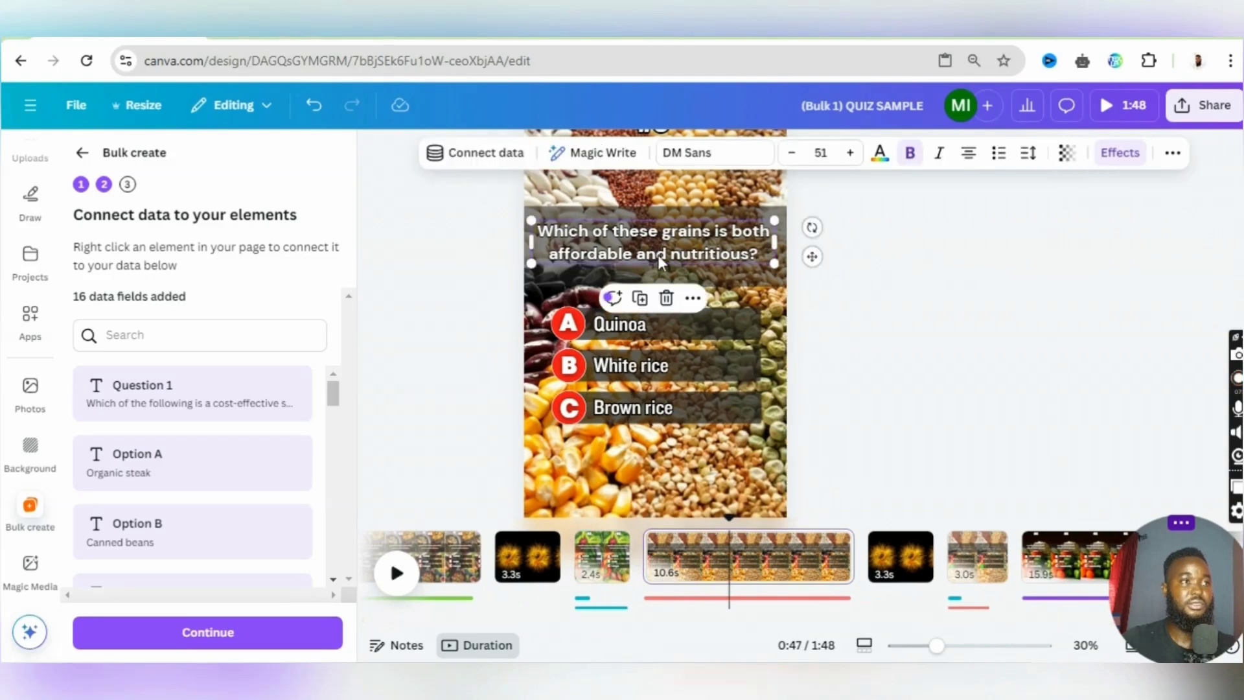
pyautogui.click(500, 156)
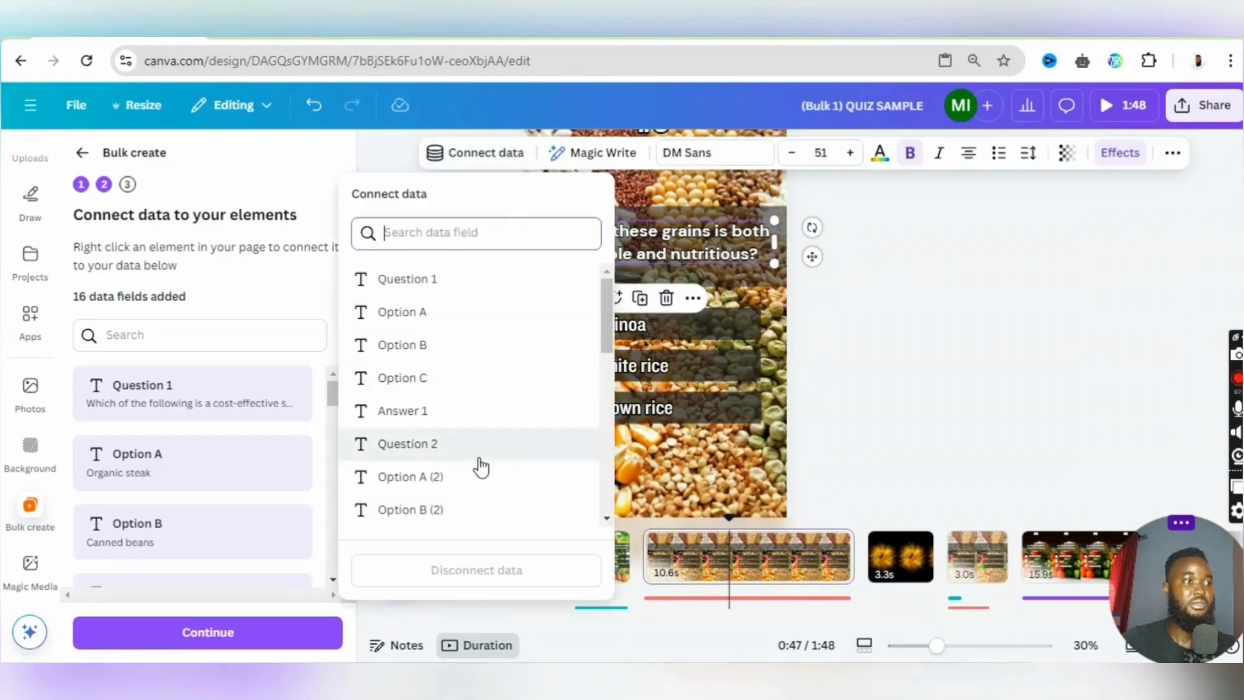
pyautogui.scroll(-3, 481, 467)
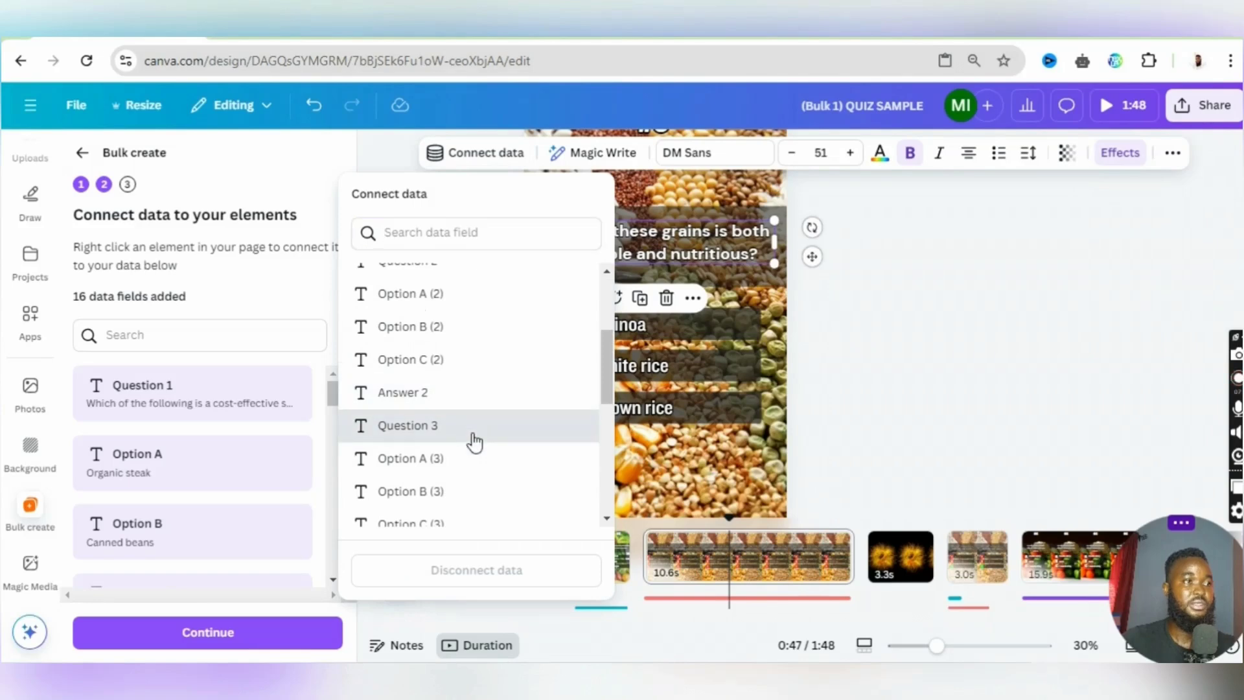
pyautogui.click(589, 421)
# - Connect the "Quinoa" text on the grains question page to the Option A (3) data field
pyautogui.click(692, 321)
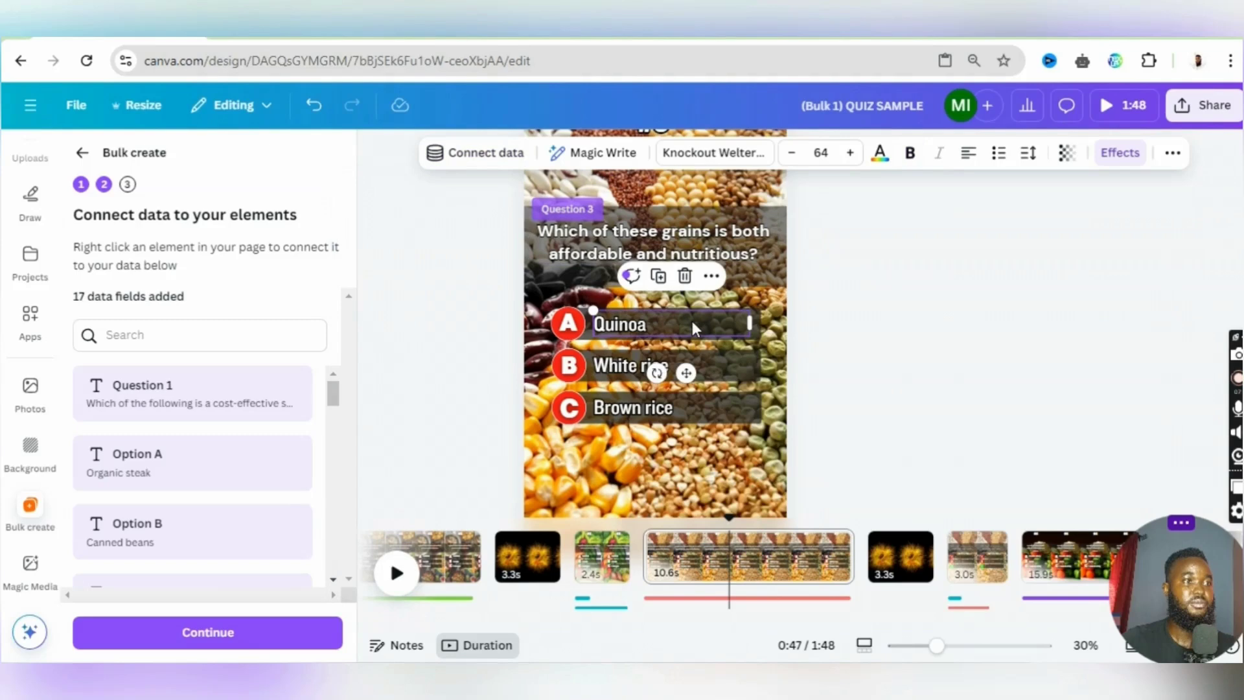
pyautogui.click(486, 153)
pyautogui.scroll(-3, 464, 421)
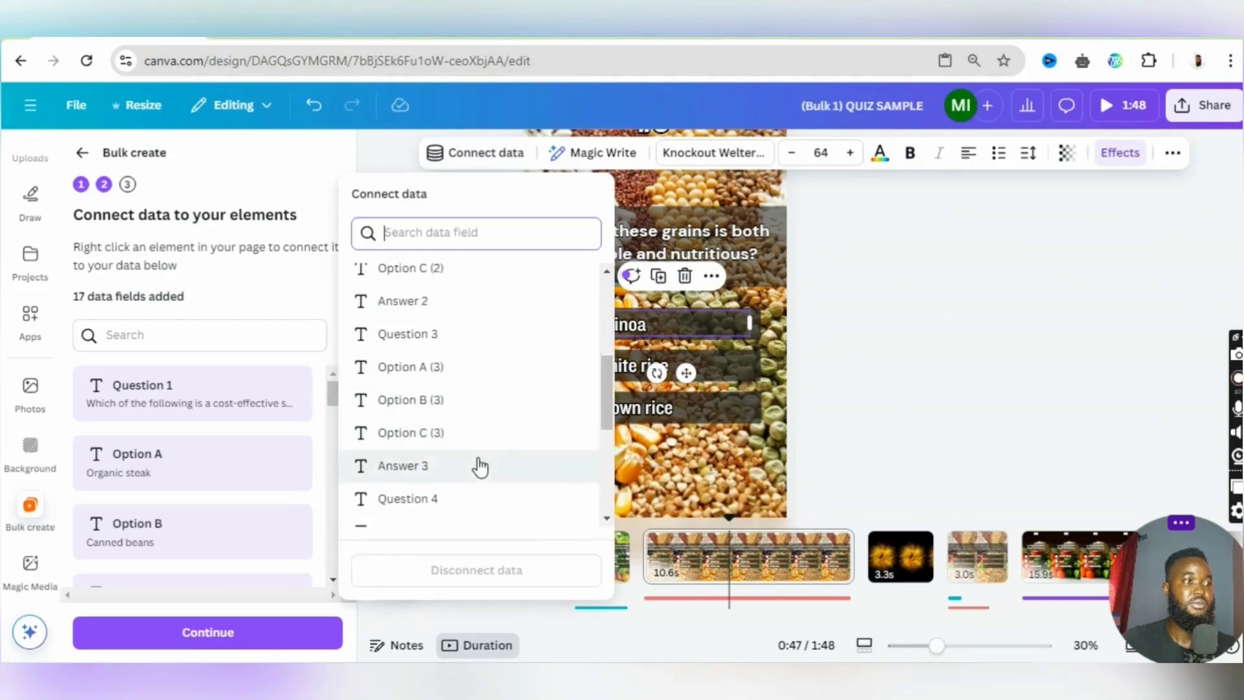
pyautogui.scroll(-1, 478, 453)
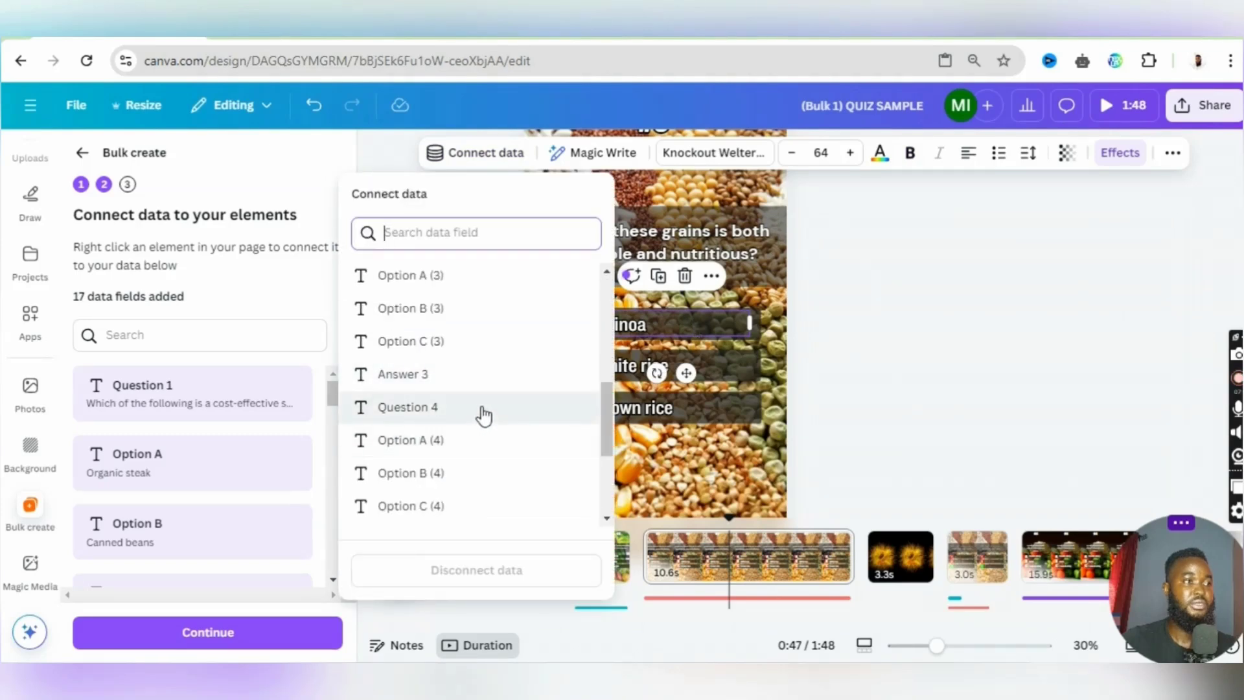
pyautogui.scroll(1, 483, 408)
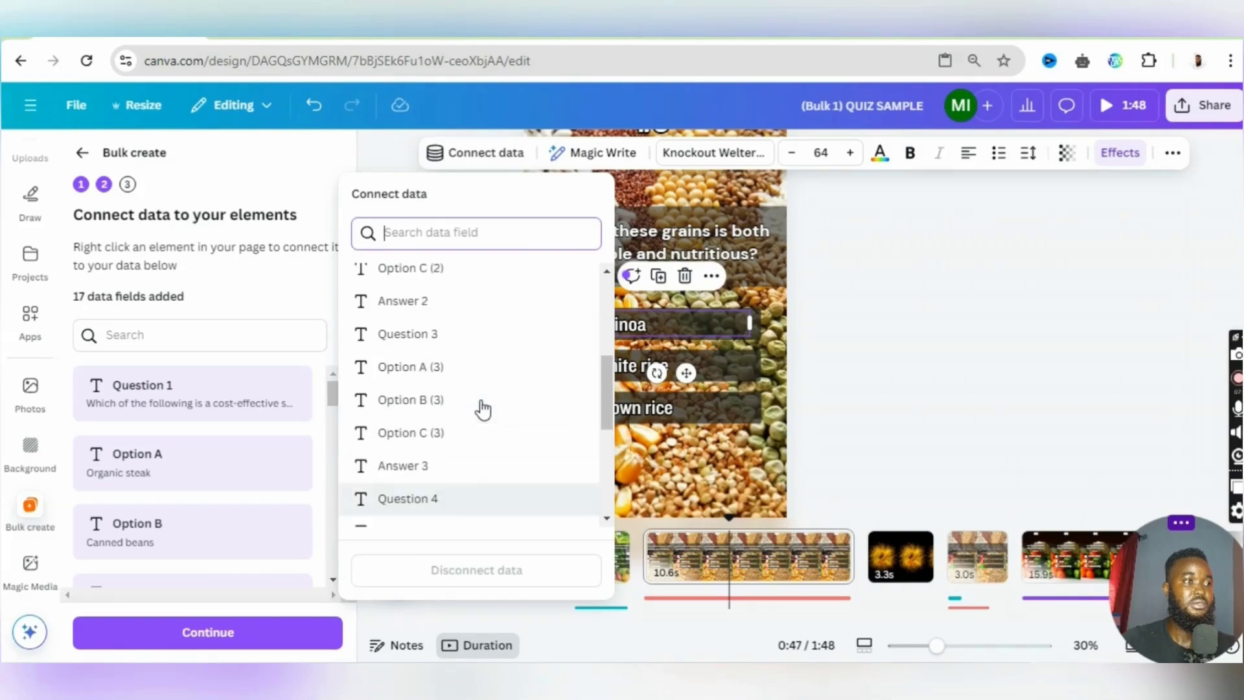
pyautogui.click(484, 378)
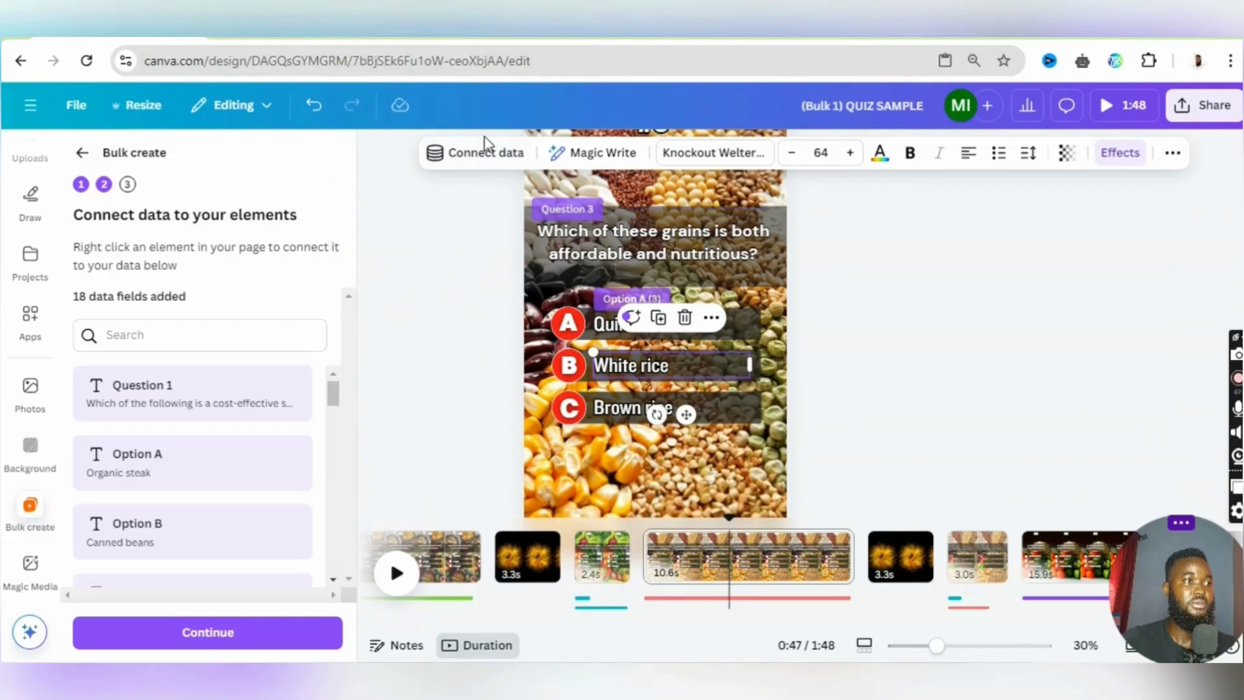
# - Connect the "White rice" text to the Option B (3) data field and the "Brown rice" text to Option C (3)
pyautogui.click(479, 154)
pyautogui.scroll(-3, 458, 406)
pyautogui.scroll(-3, 457, 408)
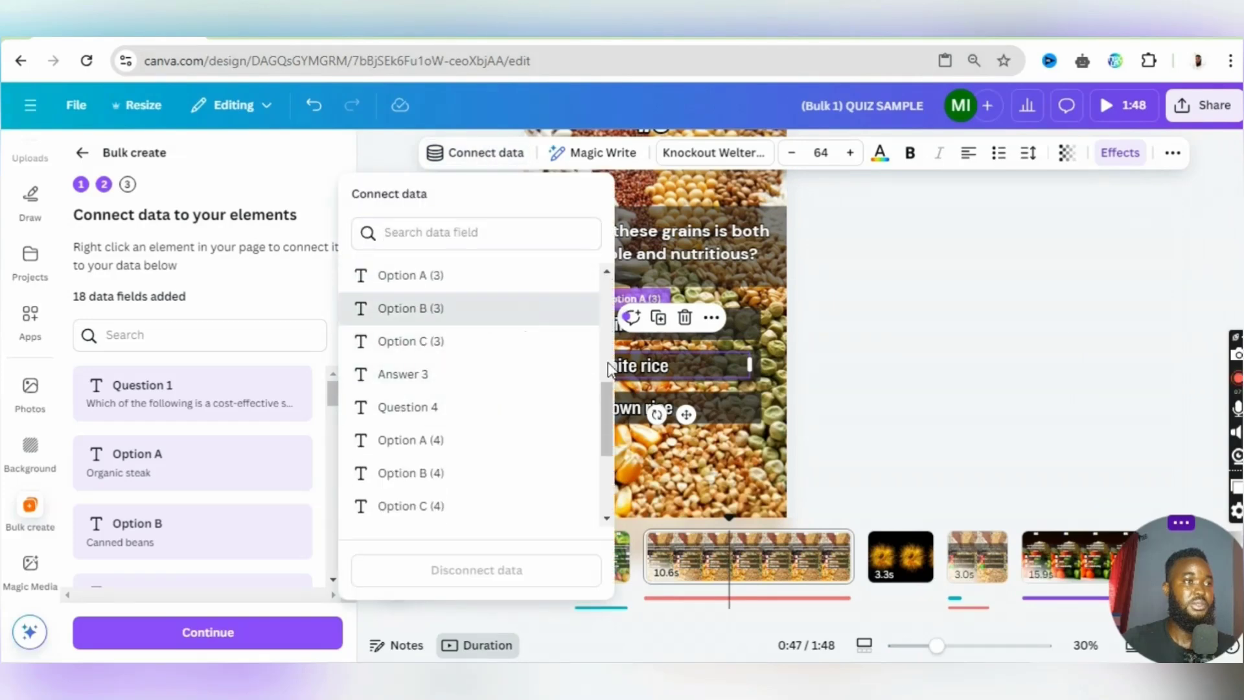
pyautogui.click(488, 314)
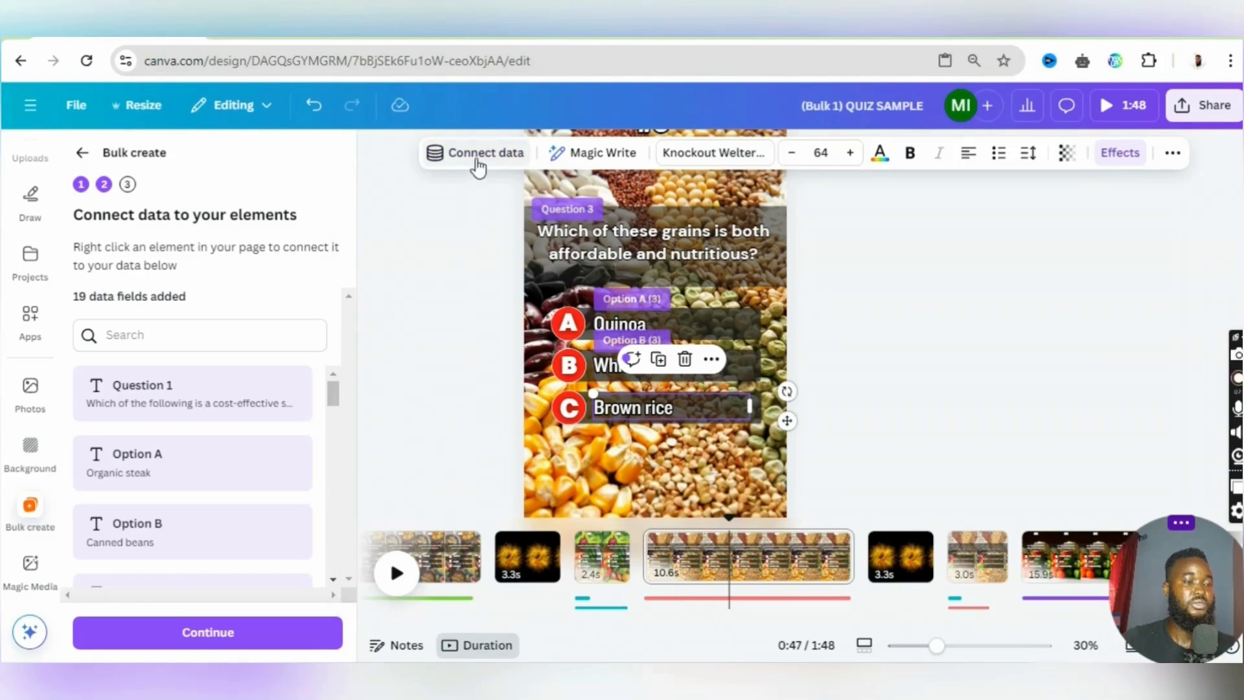
pyautogui.click(475, 164)
pyautogui.scroll(-3, 481, 416)
pyautogui.scroll(-2, 481, 427)
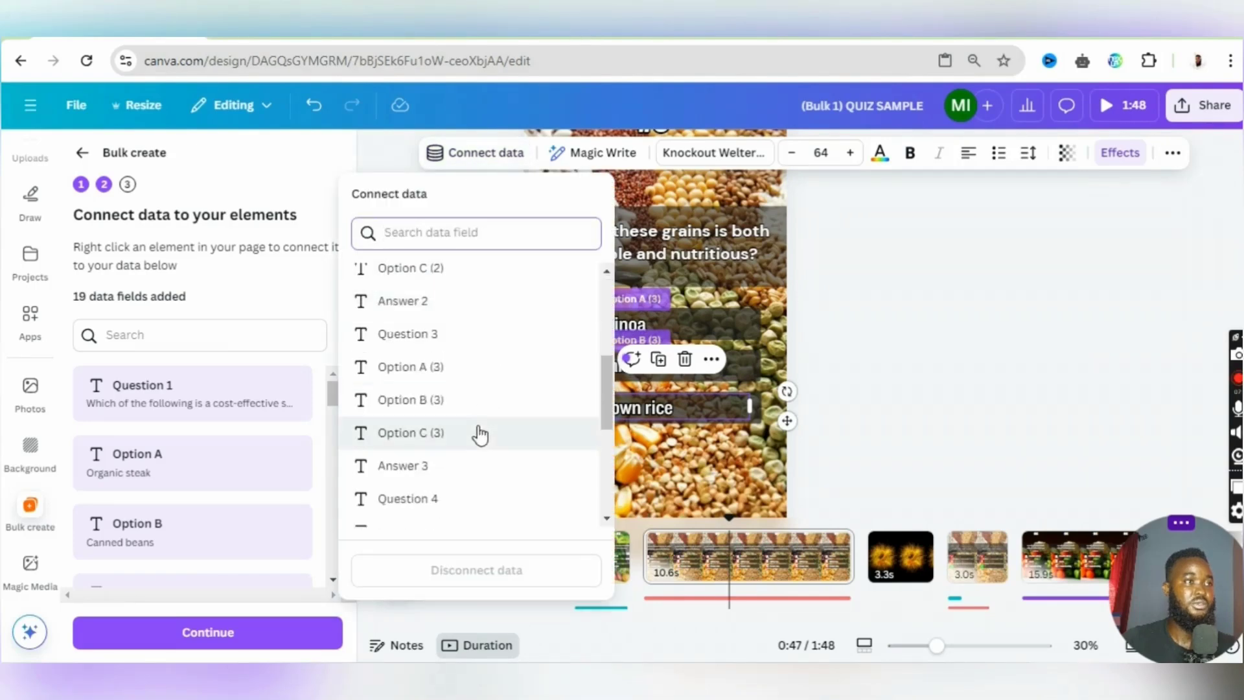
pyautogui.click(481, 434)
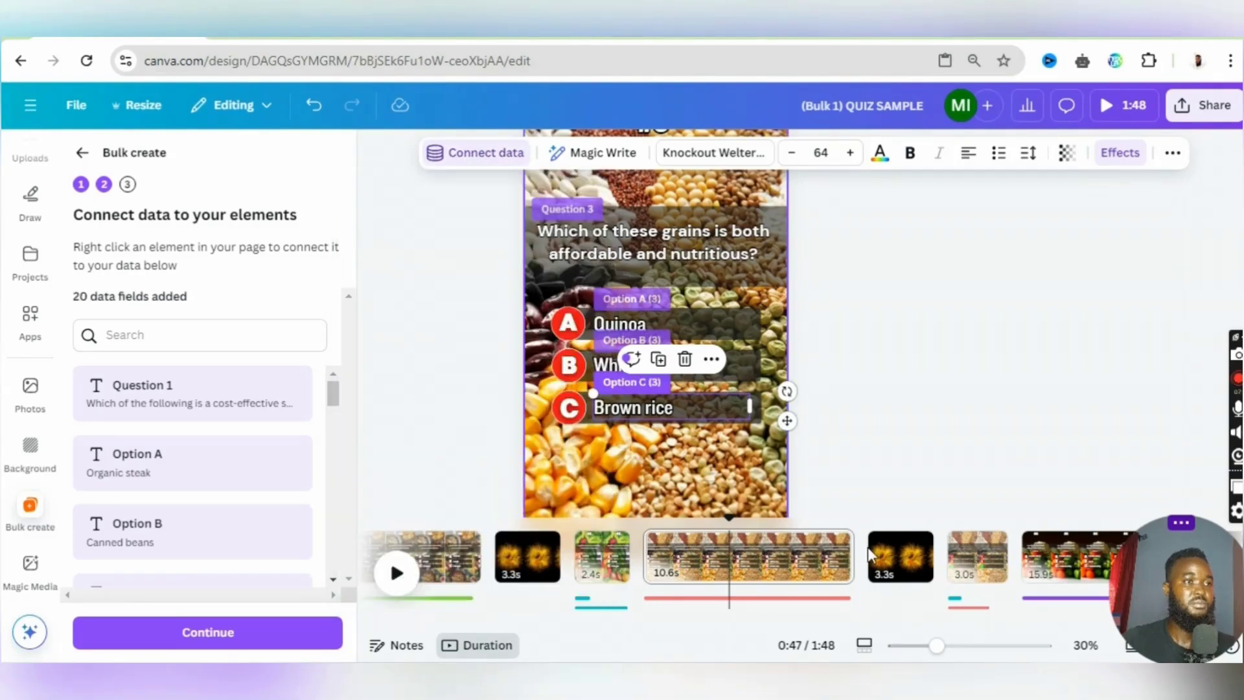
# - Connect the grains question text on the 3.0 s answer page to the Question 3 data field
pyautogui.click(901, 557)
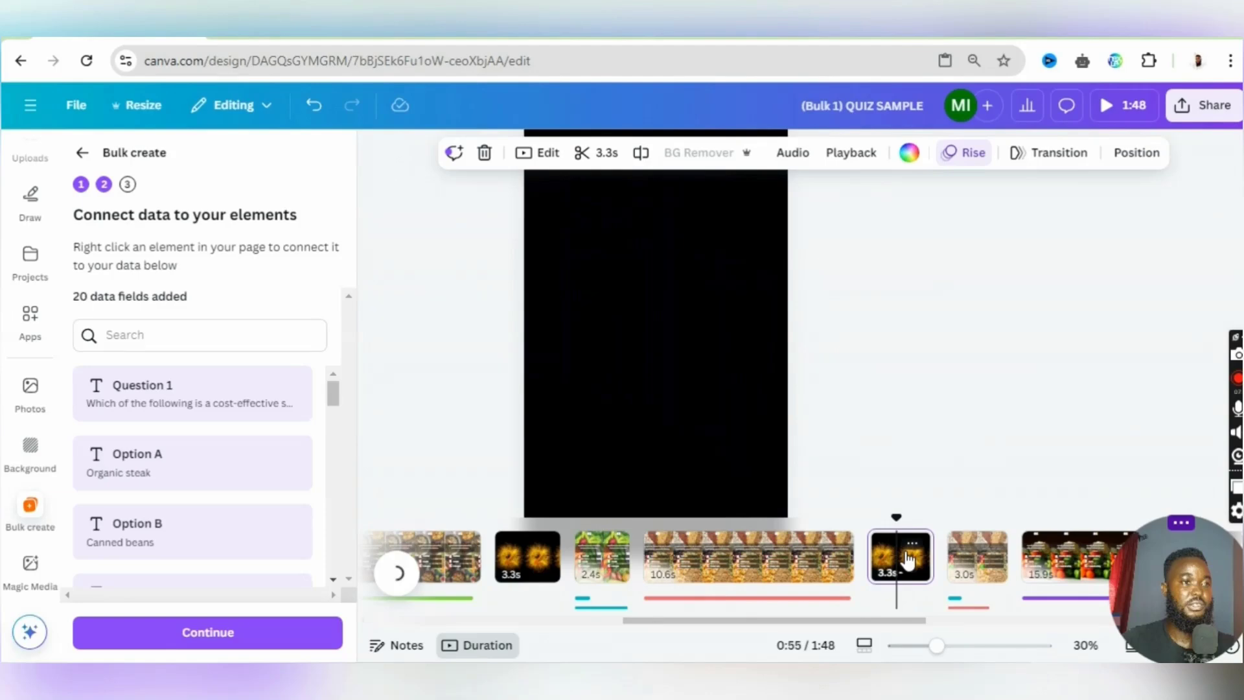
pyautogui.click(975, 561)
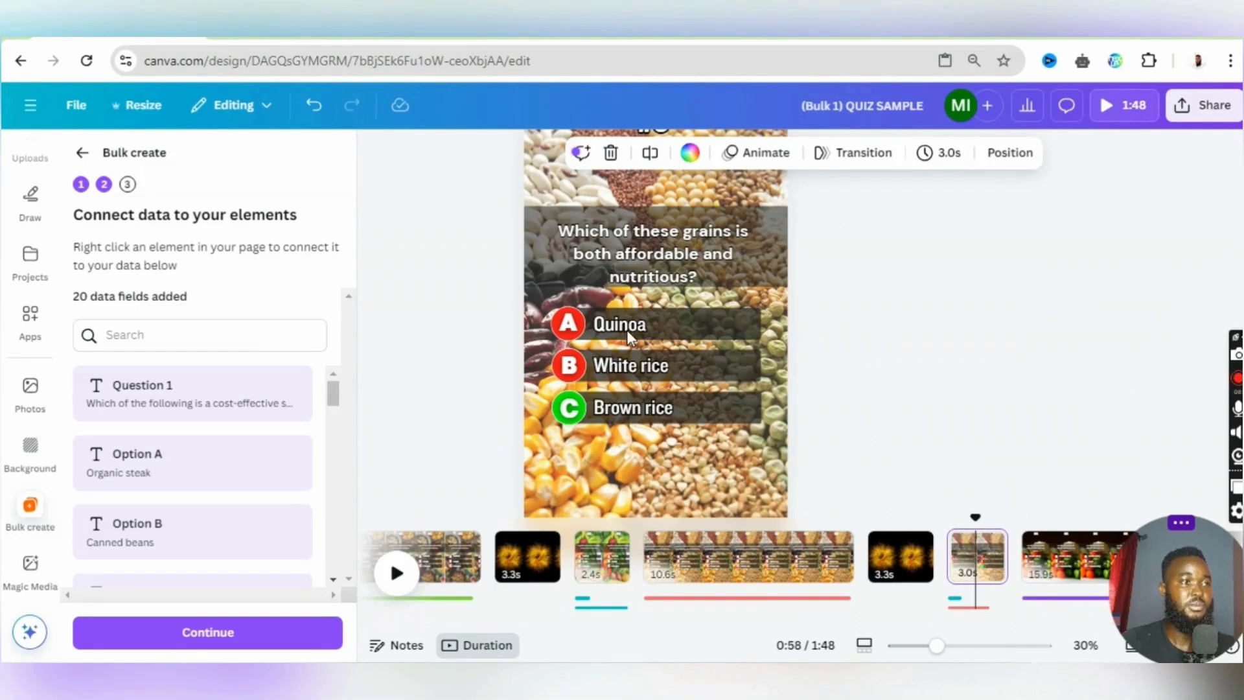
pyautogui.click(645, 250)
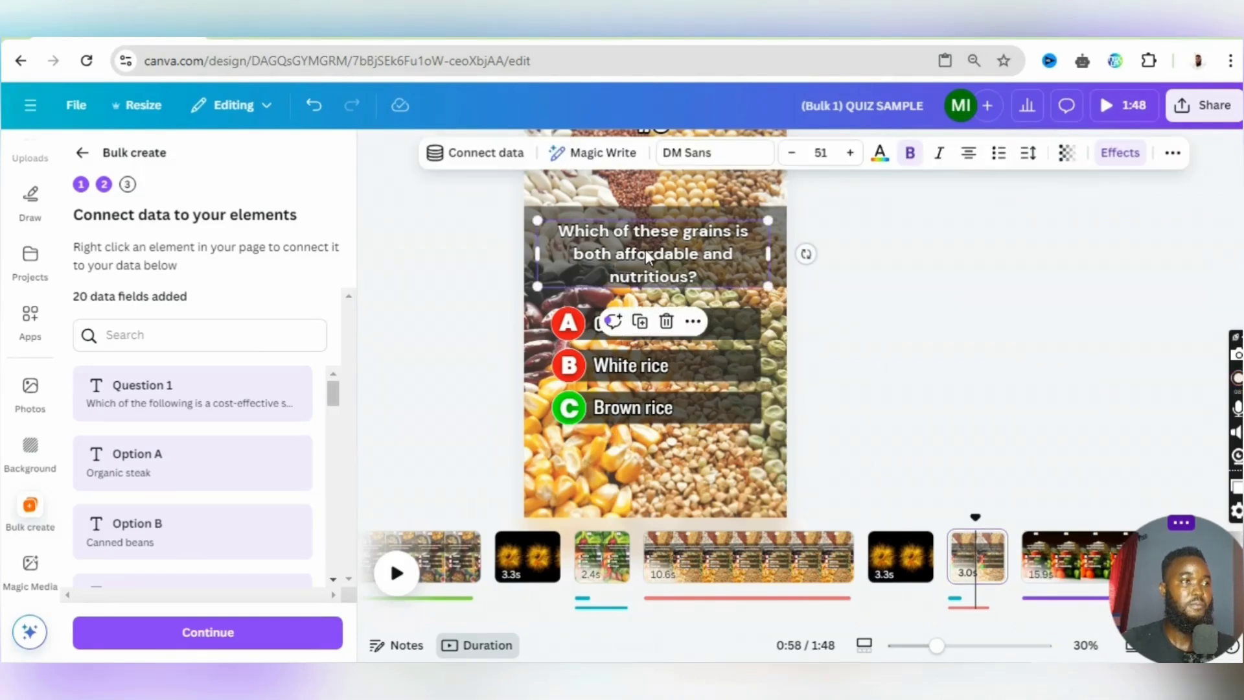
pyautogui.click(493, 152)
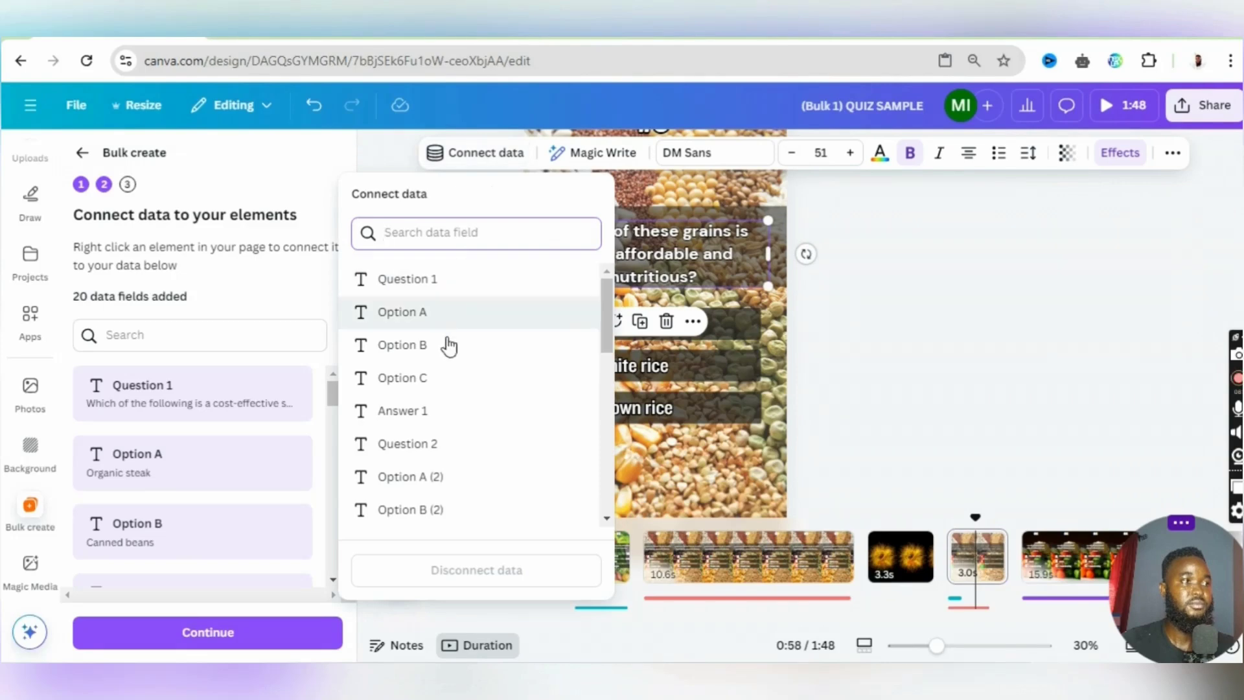
pyautogui.scroll(-2, 453, 370)
pyautogui.scroll(-3, 456, 382)
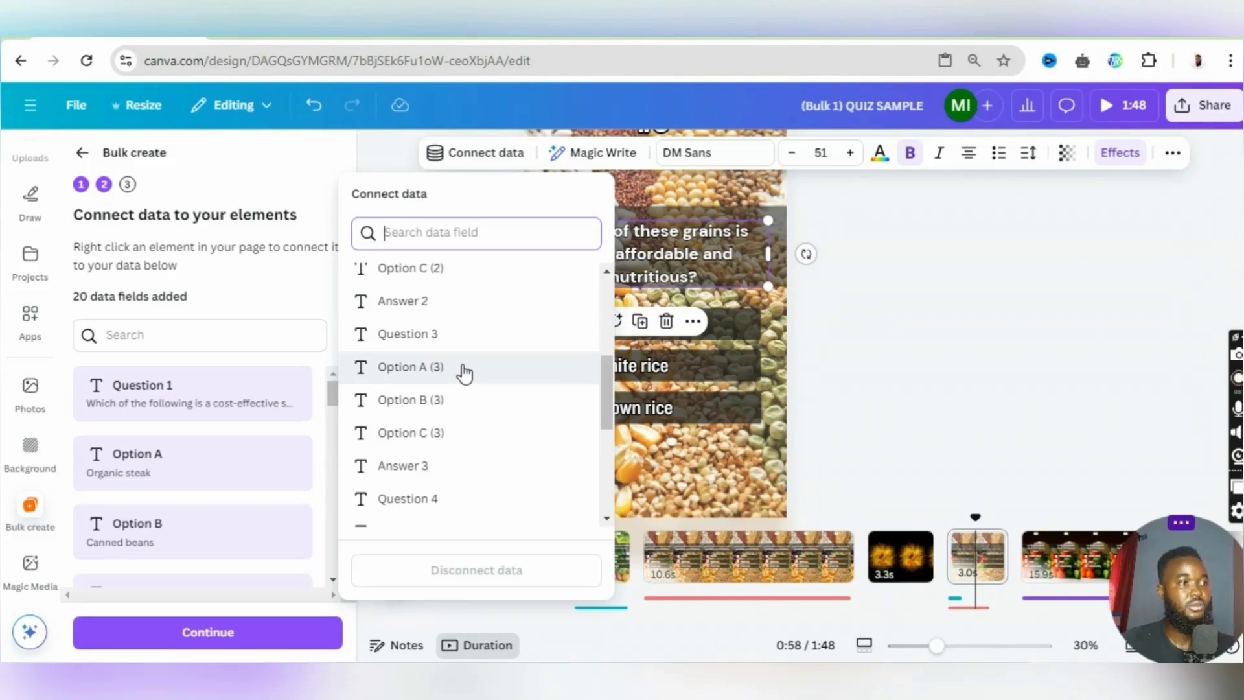
pyautogui.click(489, 336)
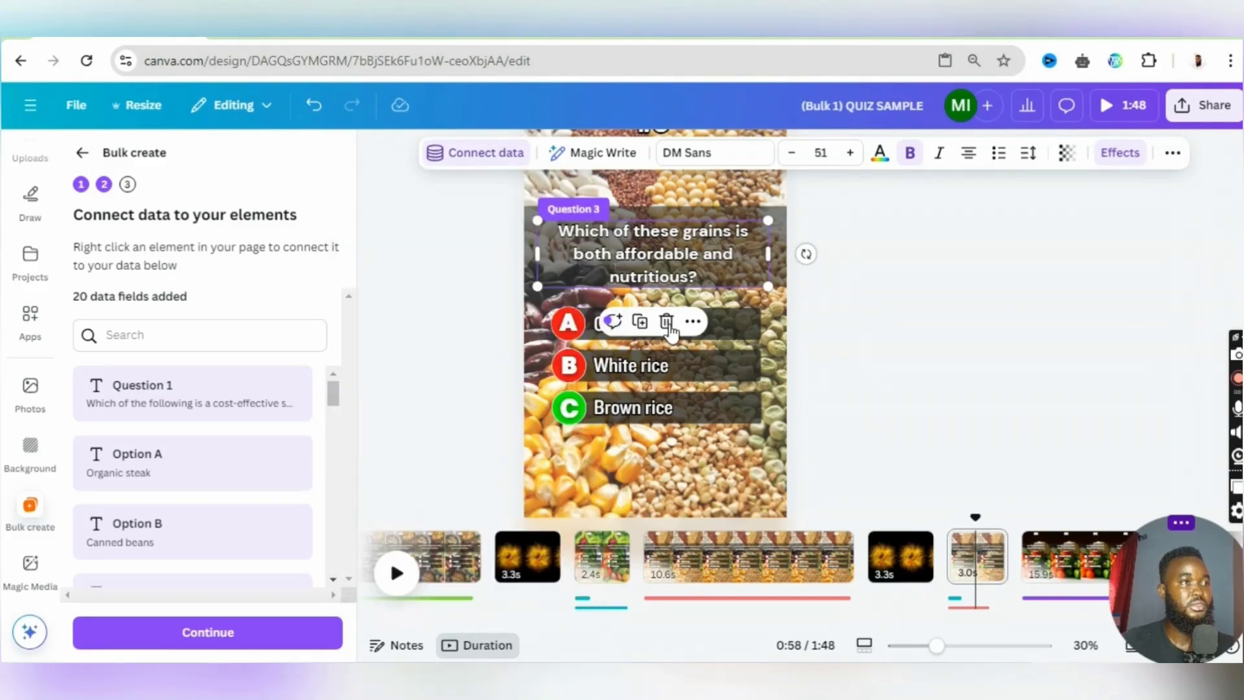
# - Connect the "Quinoa" text on the grains answer page to the Option A (3) data field
pyautogui.click(741, 331)
pyautogui.click(477, 152)
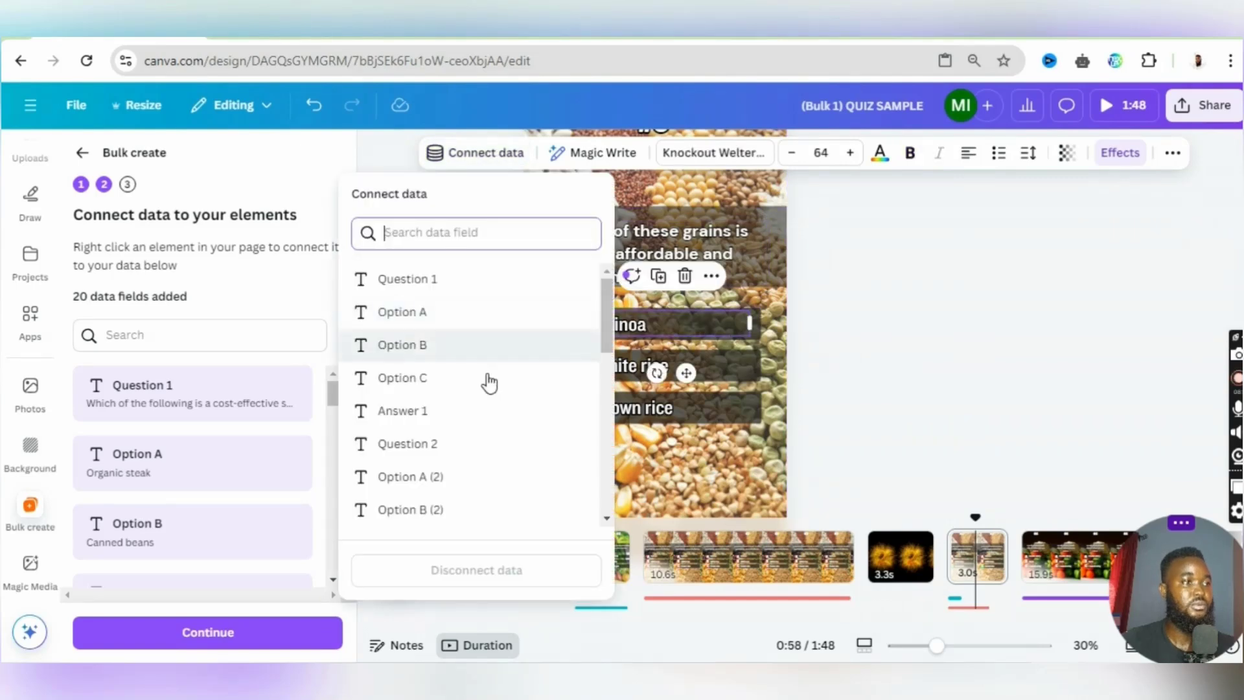
pyautogui.scroll(-4, 488, 383)
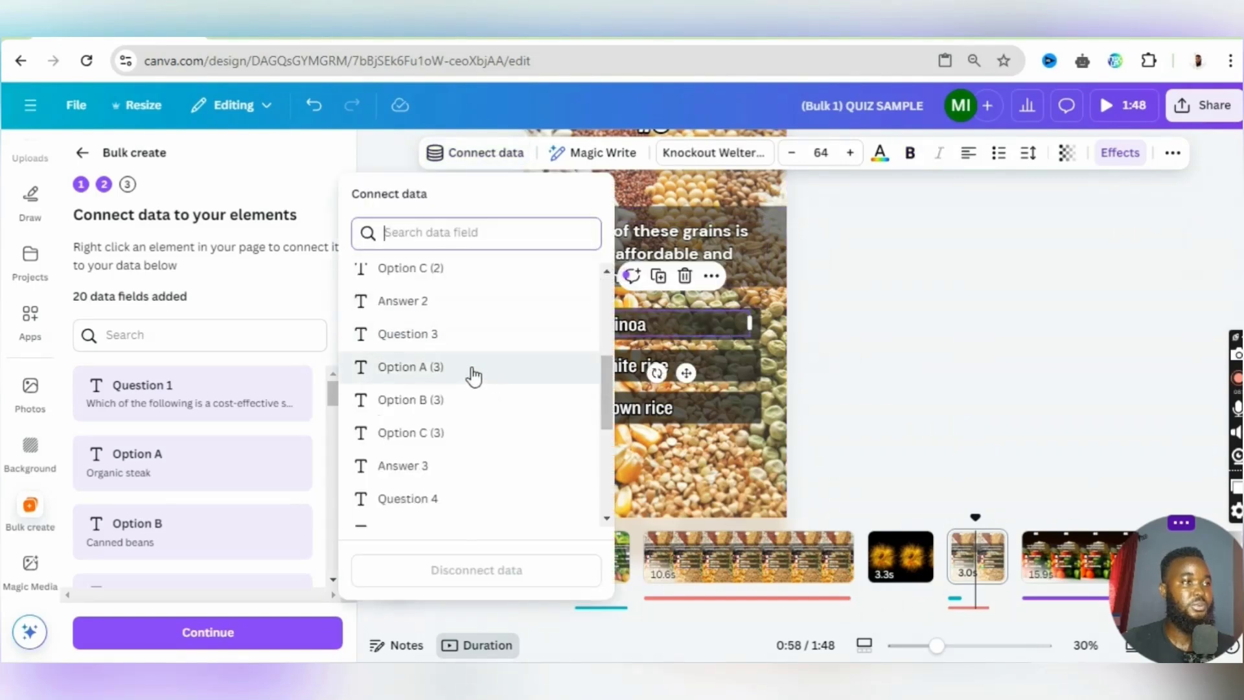
pyautogui.click(473, 373)
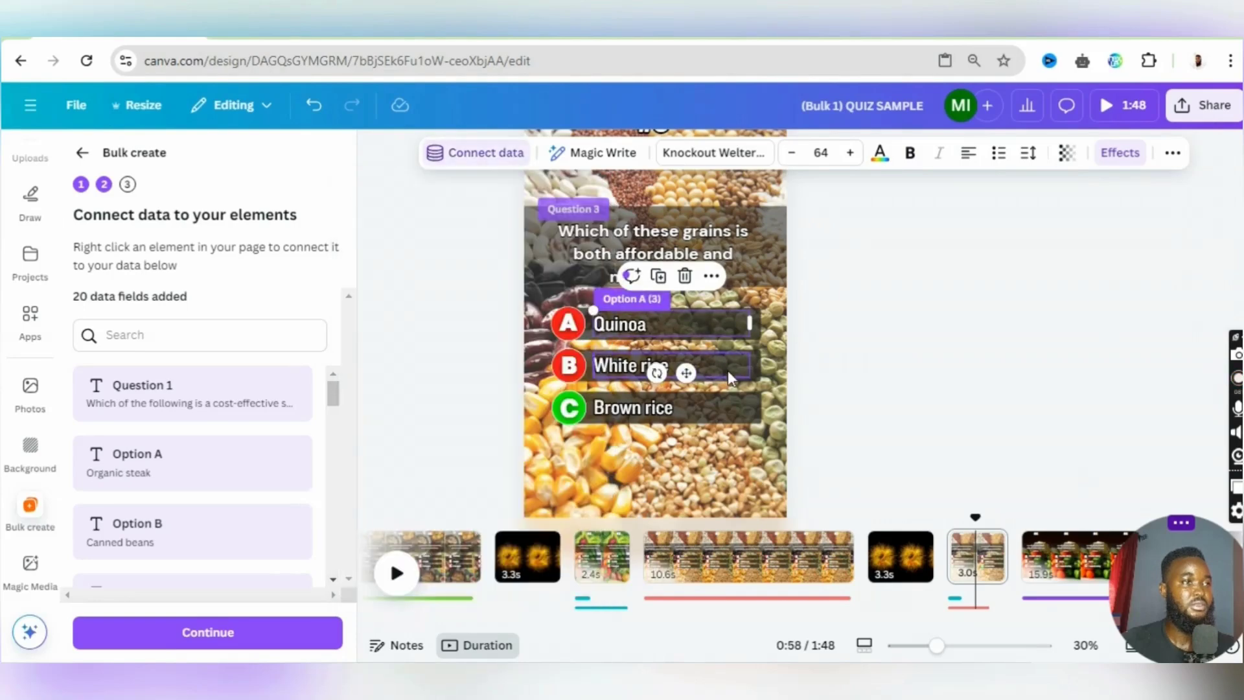
# - Connect the "White rice" text on the grains answer page to the Option B (3) data field
pyautogui.click(474, 156)
pyautogui.scroll(-2, 466, 363)
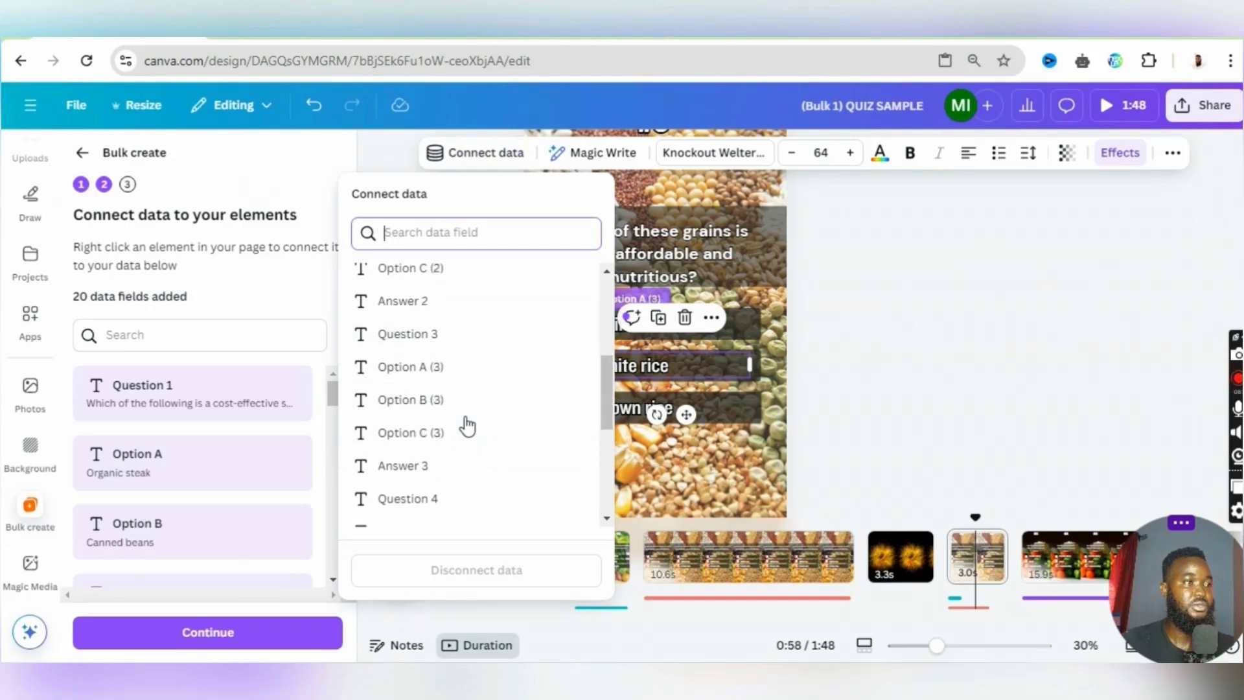
pyautogui.scroll(-3, 473, 408)
pyautogui.click(474, 407)
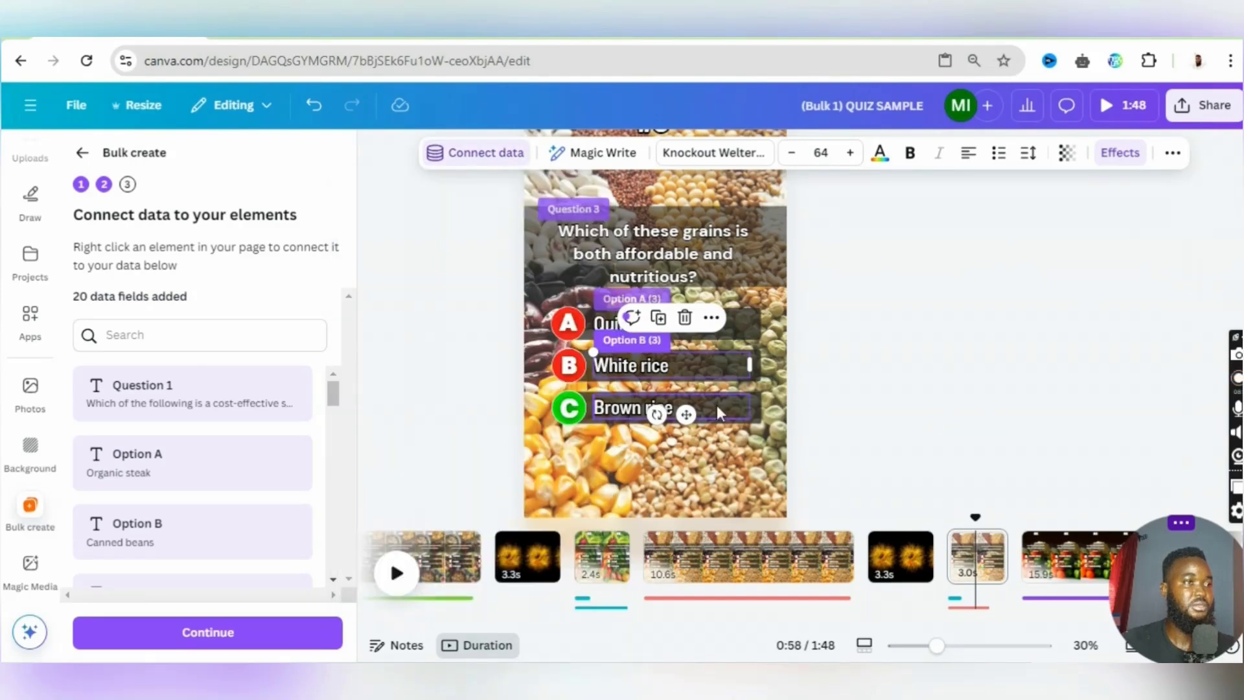
# - Connect the "Brown rice" text on the grains answer page to the Option C (3) data field
pyautogui.click(729, 414)
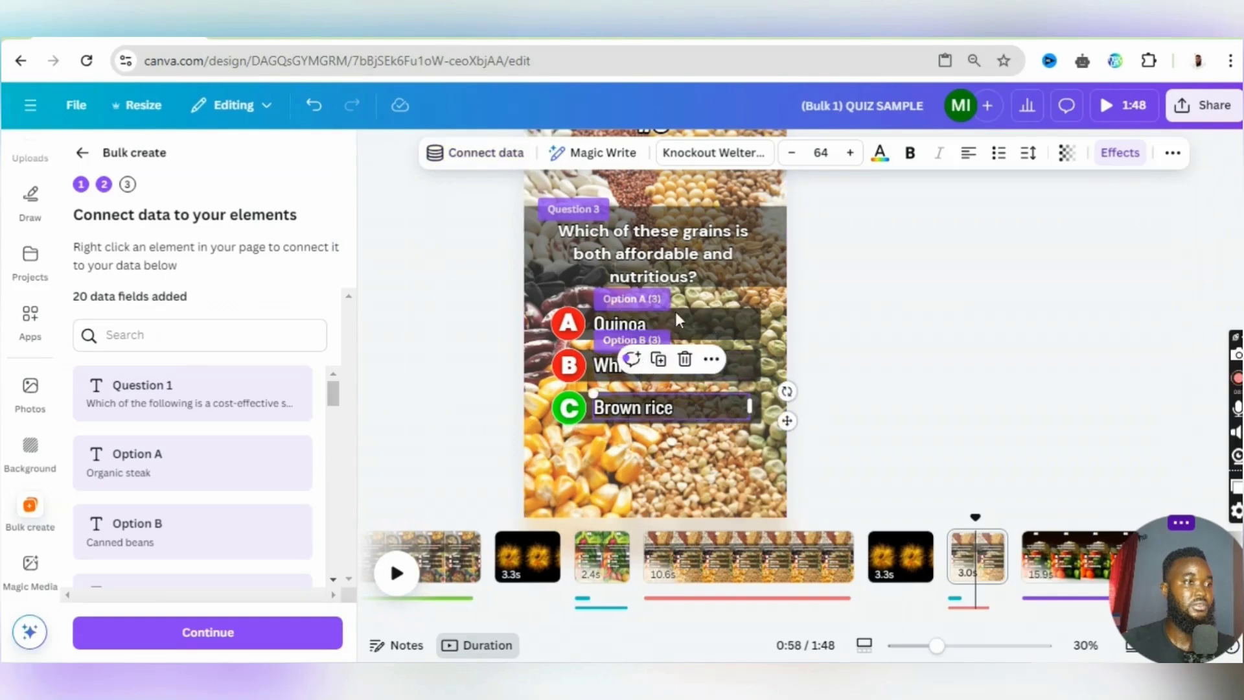
pyautogui.click(494, 159)
pyautogui.scroll(-5, 452, 380)
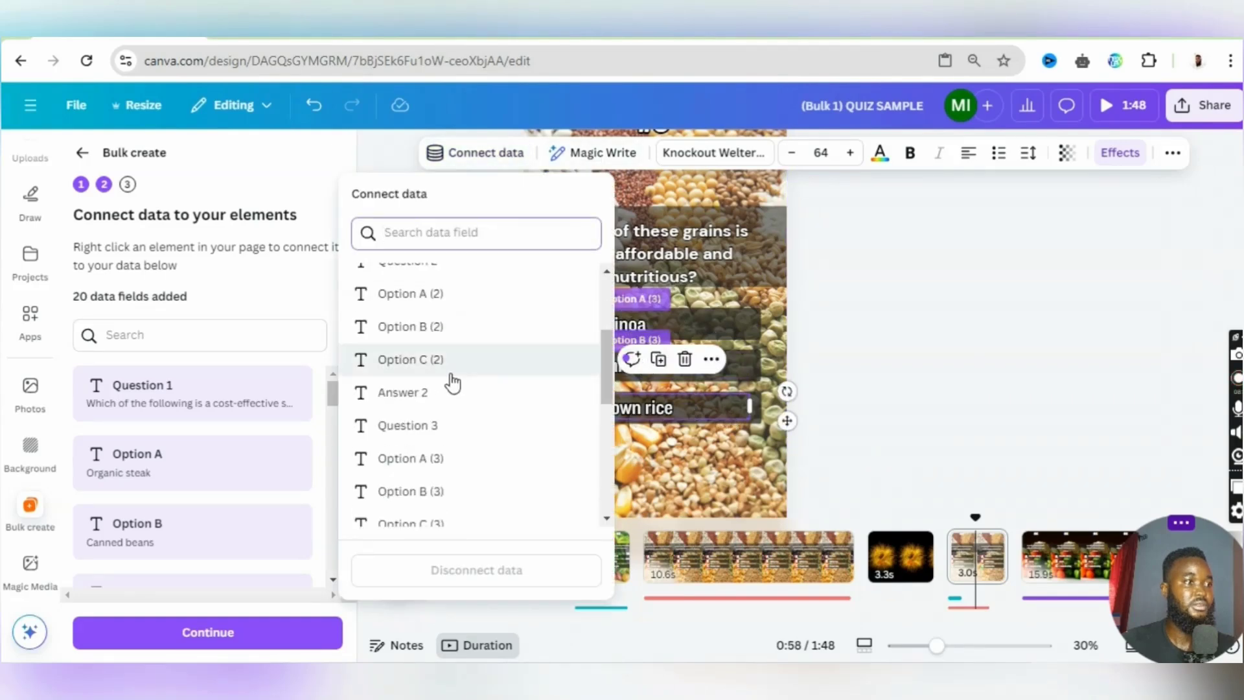
pyautogui.click(493, 353)
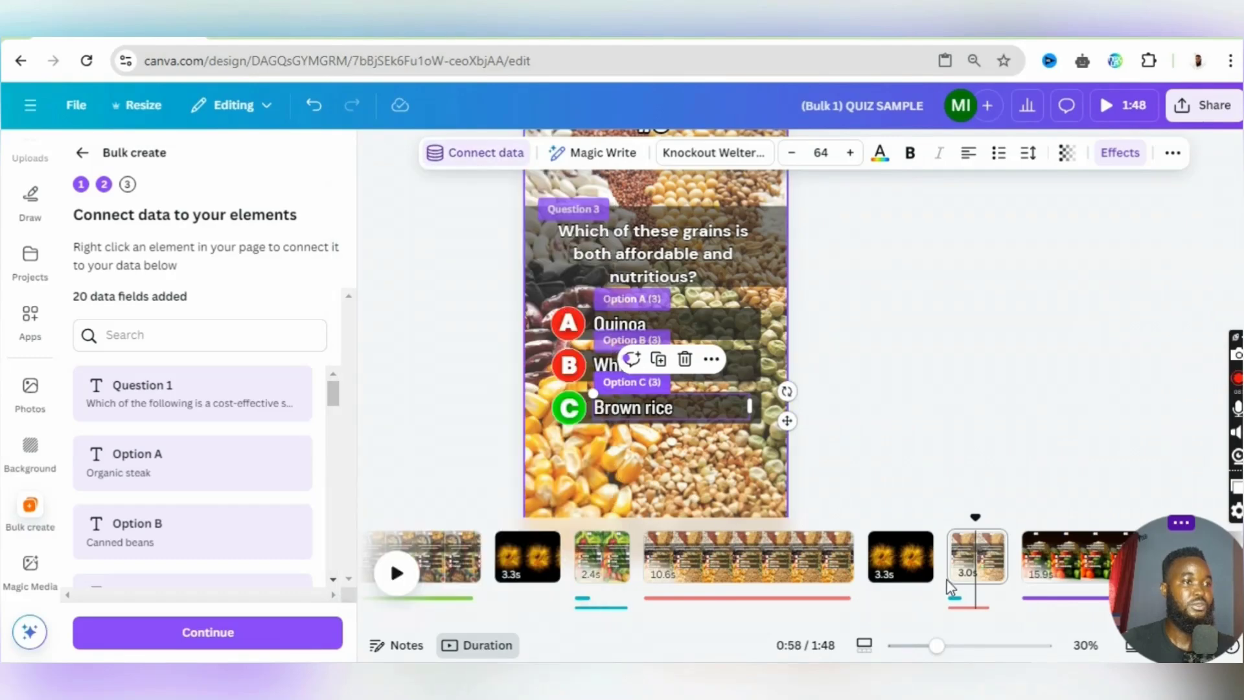
# - Check the data field connections on the question and answer pages for the largest artery question
pyautogui.hscroll(3, 951, 586)
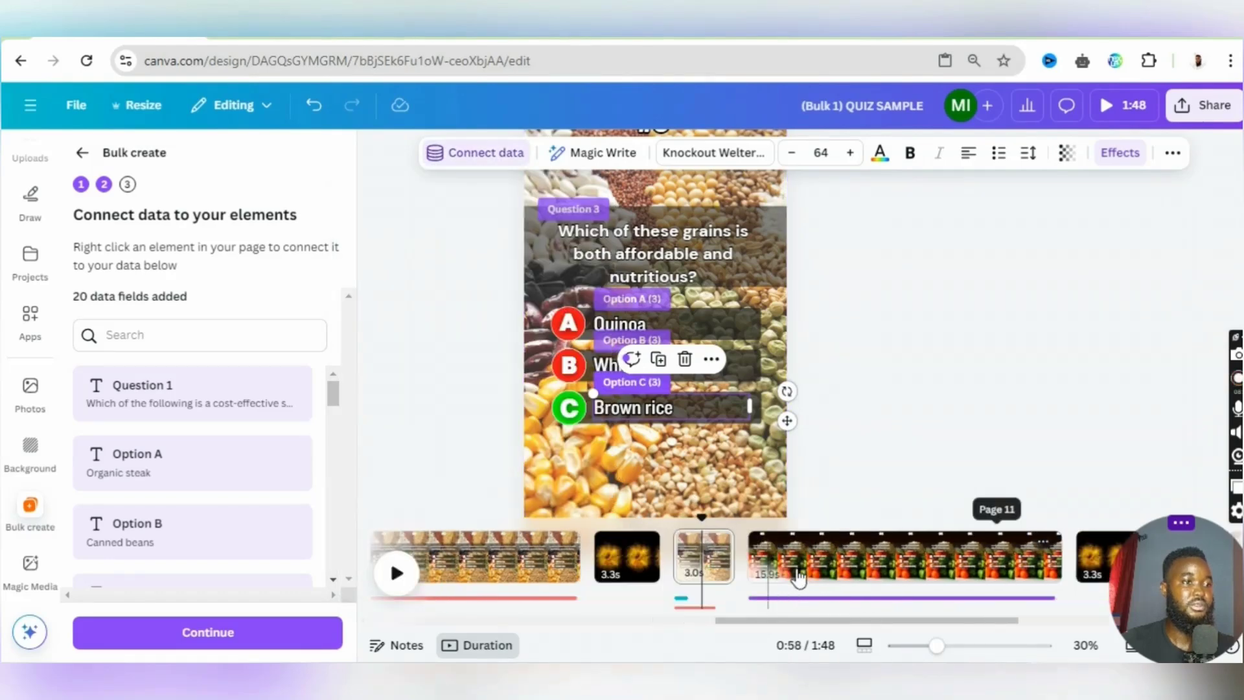
pyautogui.hscroll(1, 800, 573)
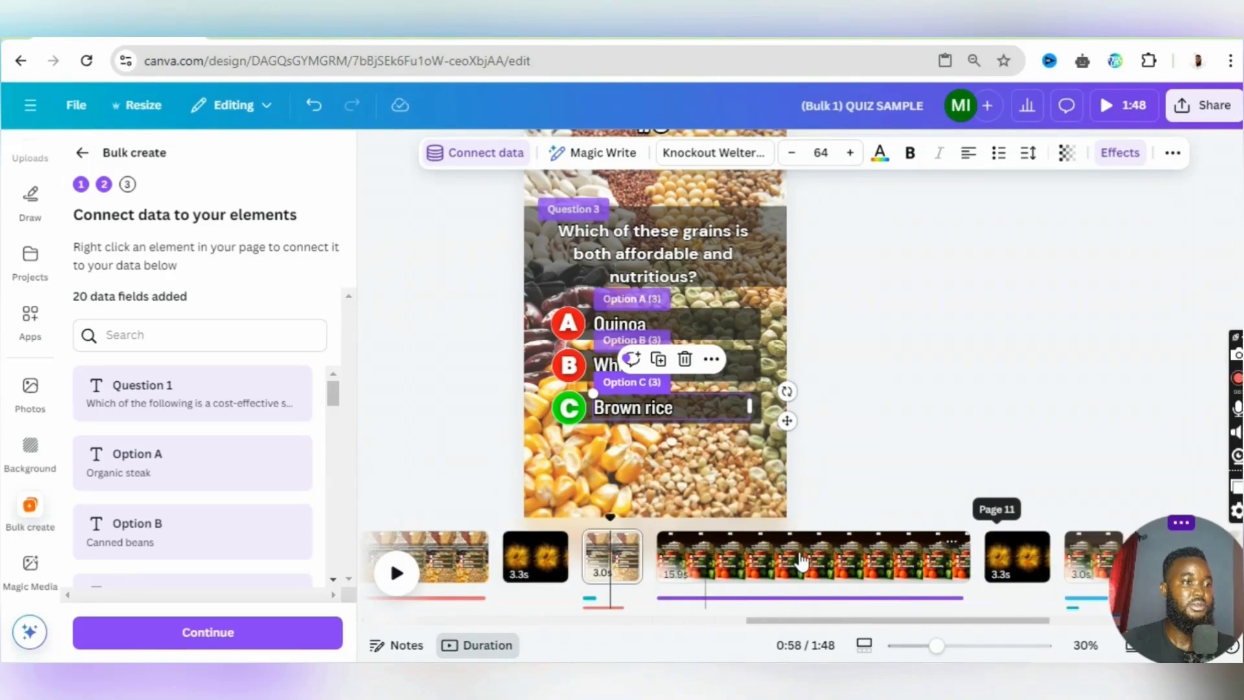
pyautogui.click(756, 561)
pyautogui.click(703, 235)
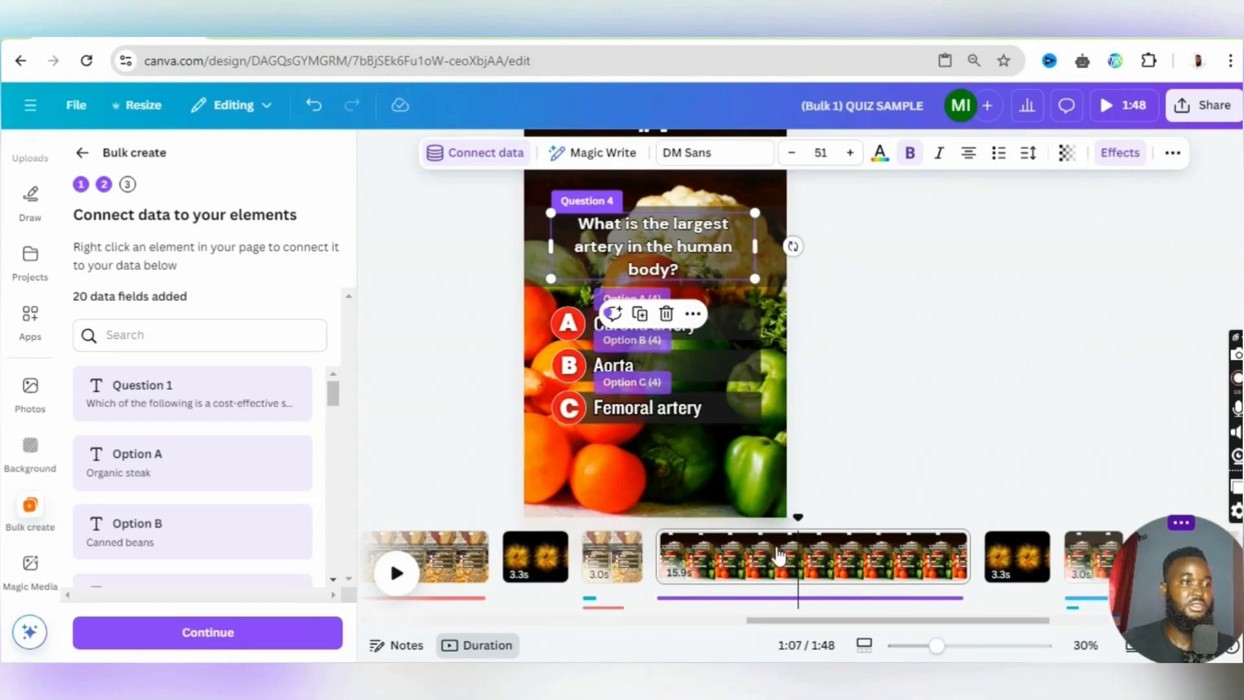
pyautogui.hscroll(1, 776, 539)
pyautogui.hscroll(2, 777, 539)
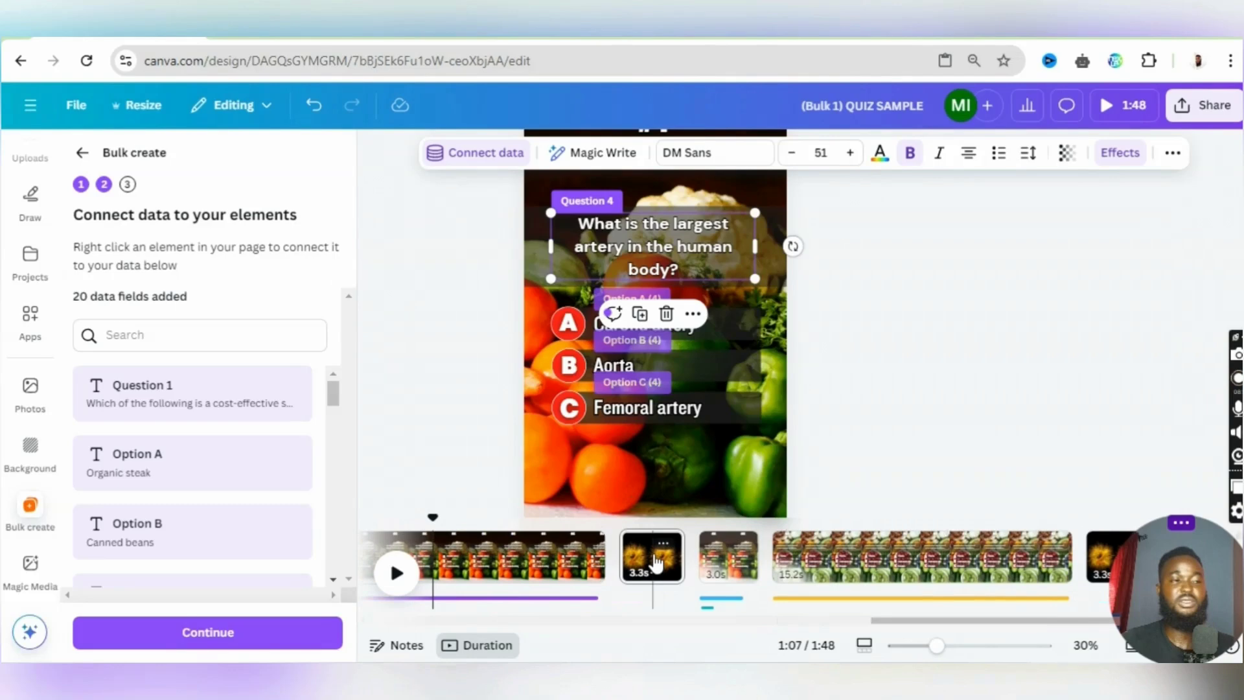
pyautogui.click(655, 561)
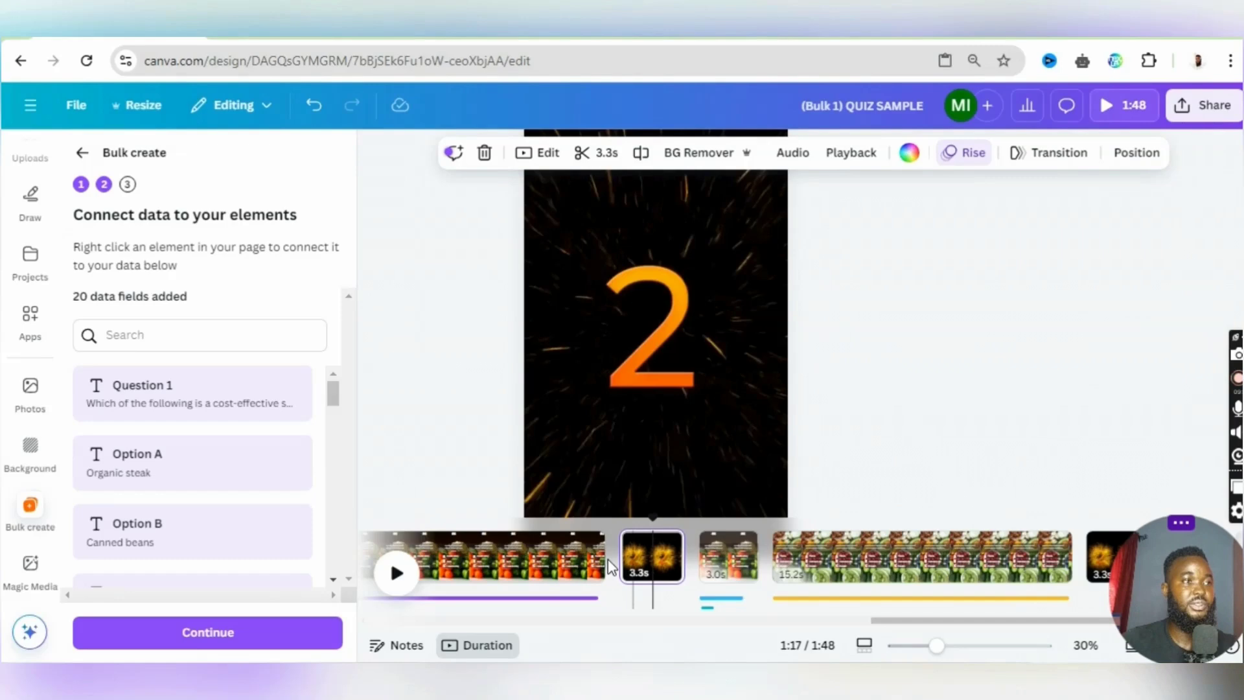
pyautogui.click(742, 564)
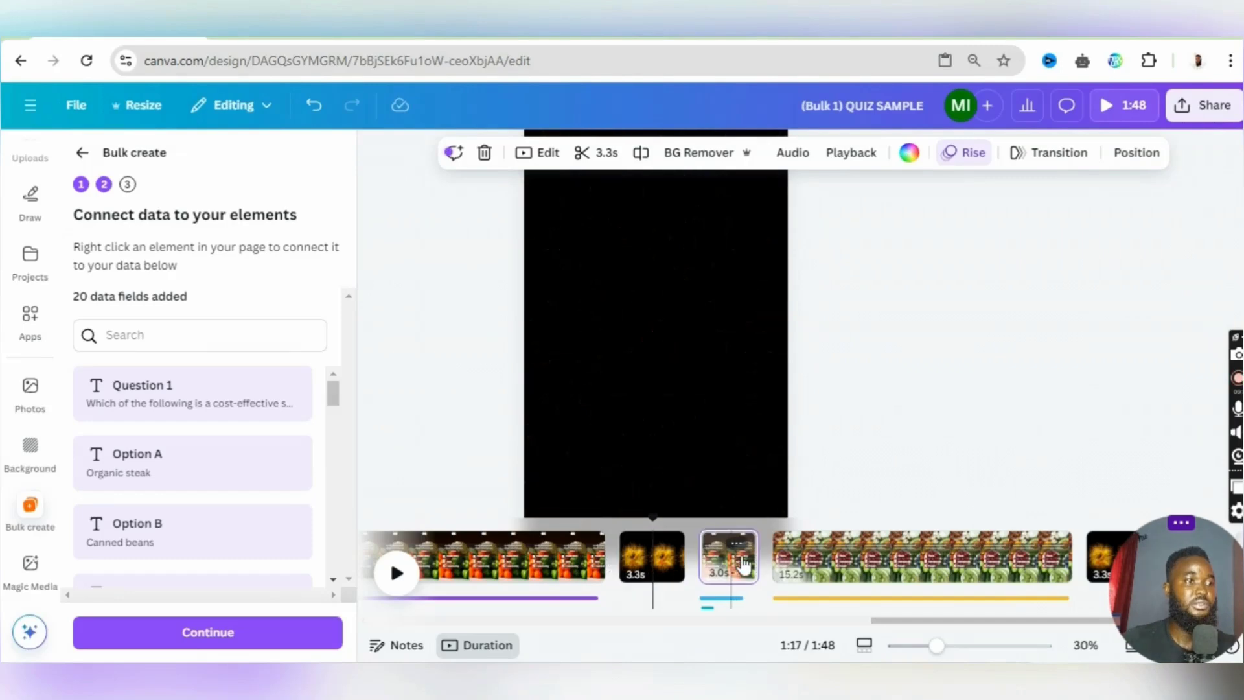
pyautogui.click(709, 258)
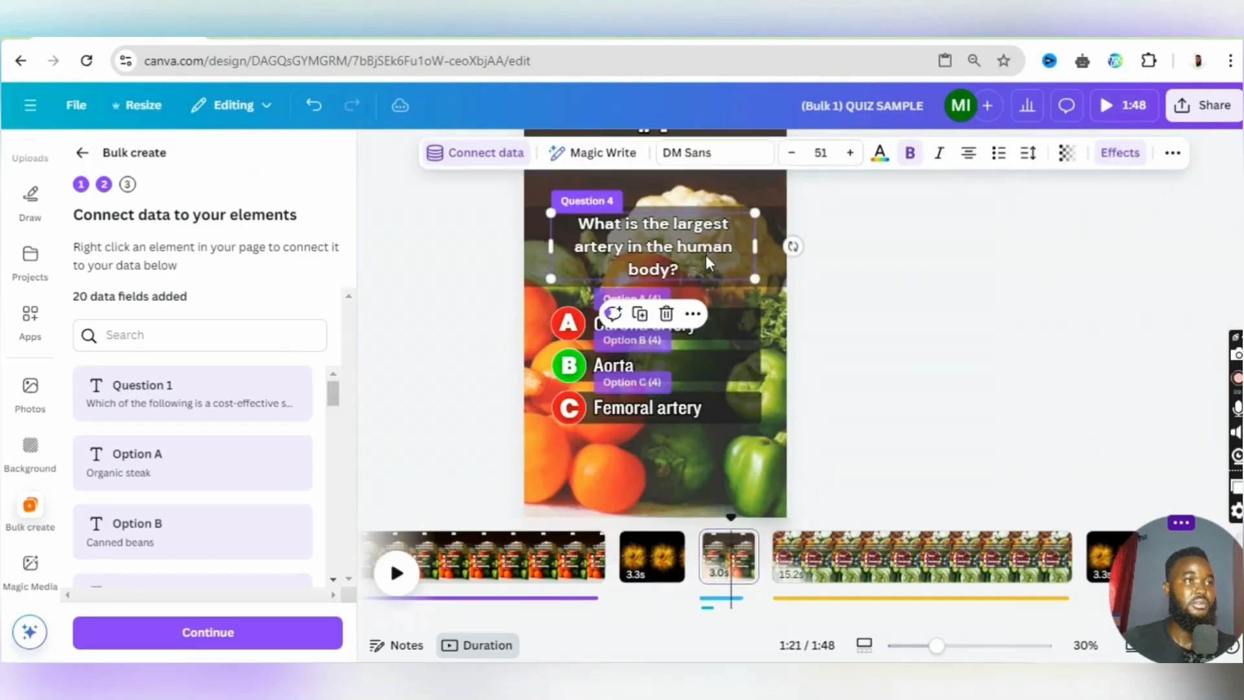
# - Check the data field connections on the question and answer pages for the blood clotting question
pyautogui.hscroll(3, 744, 560)
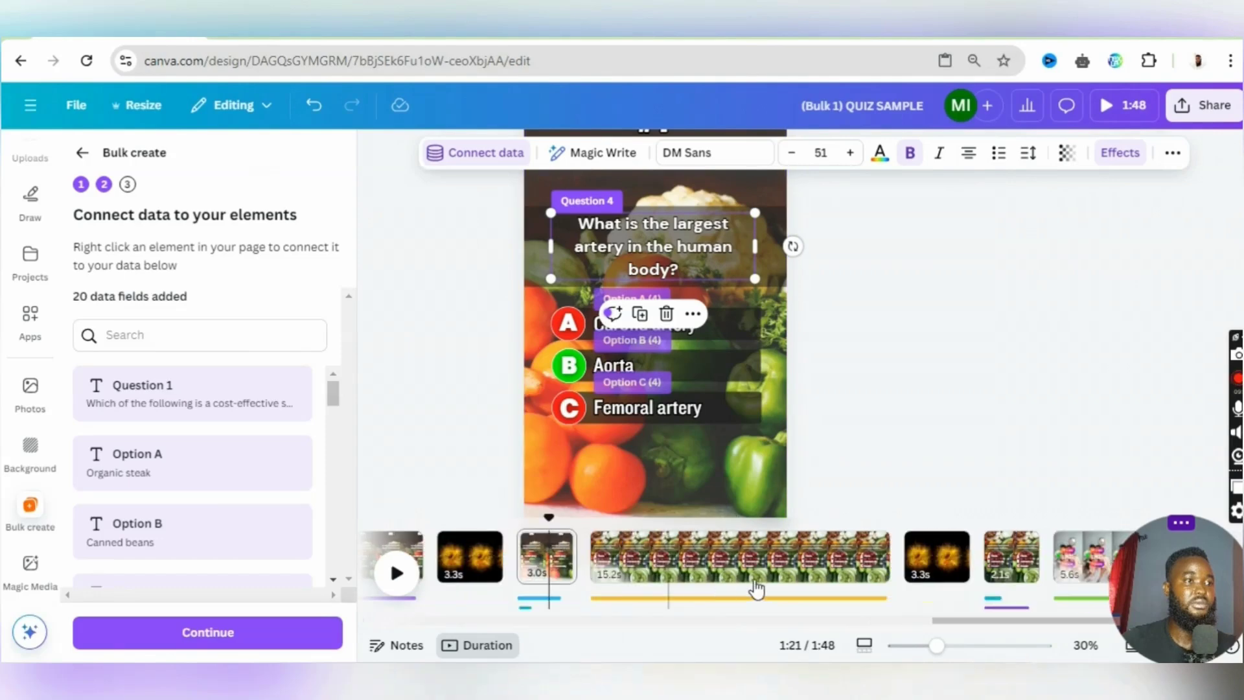
pyautogui.click(674, 568)
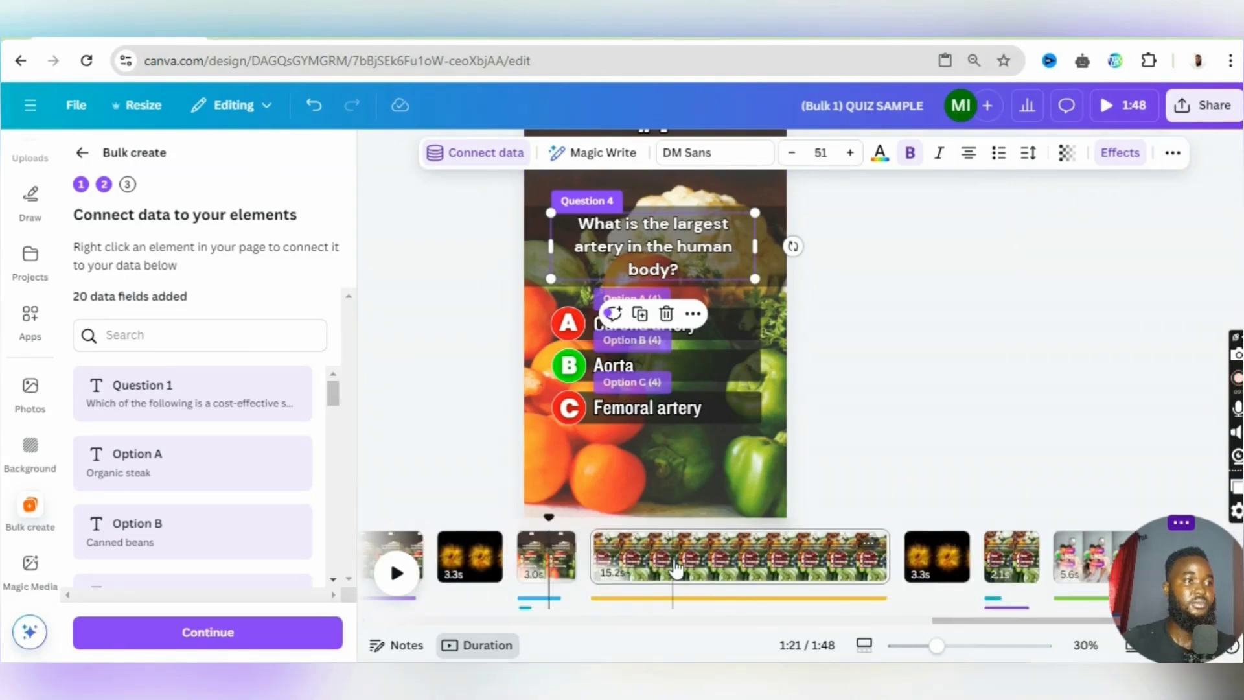
pyautogui.click(674, 567)
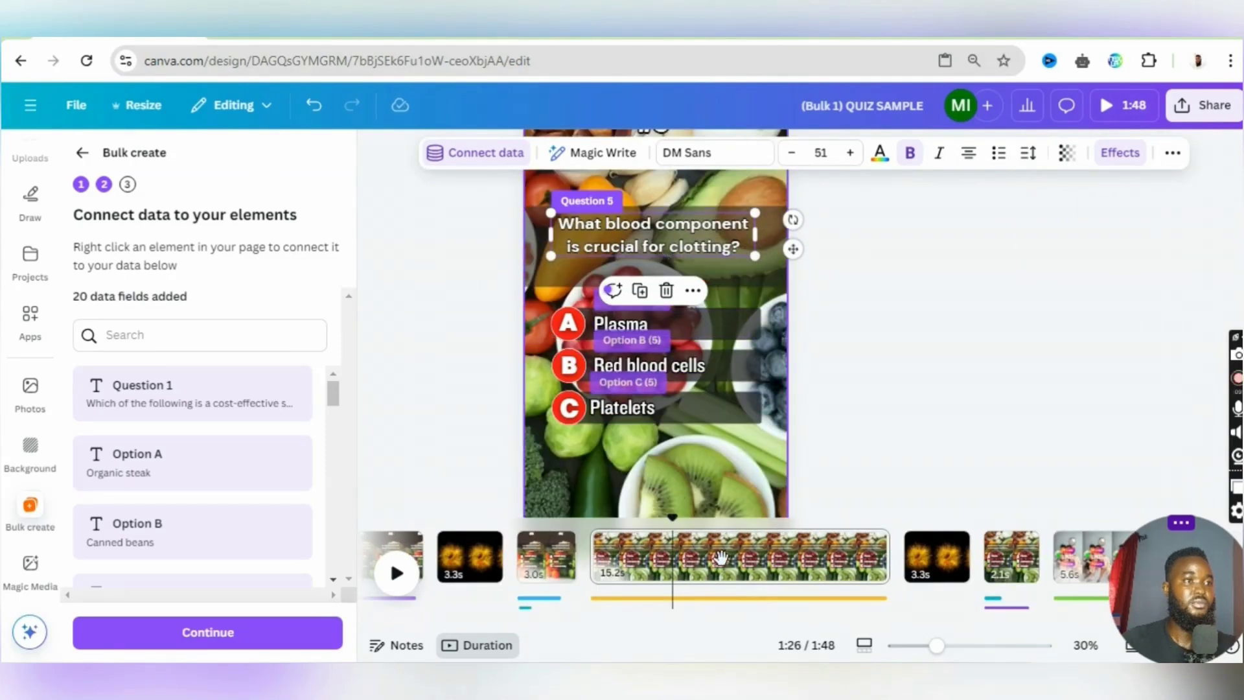
pyautogui.hscroll(1, 725, 569)
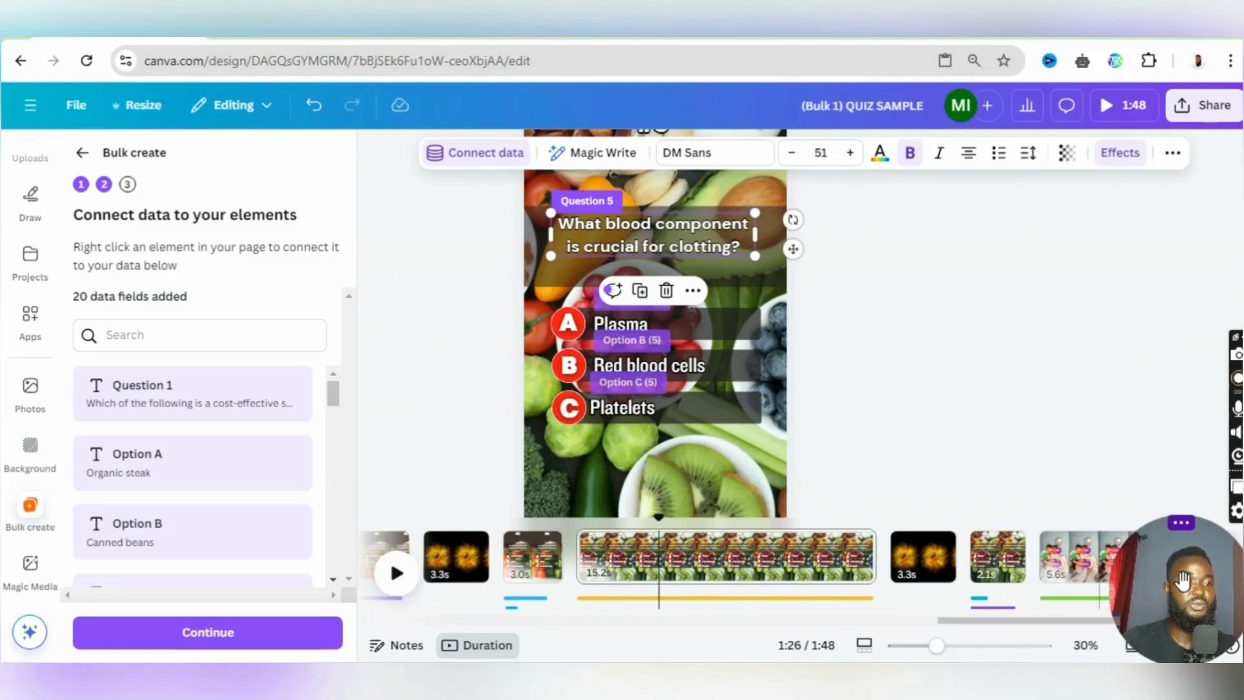
pyautogui.moveTo(1195, 530)
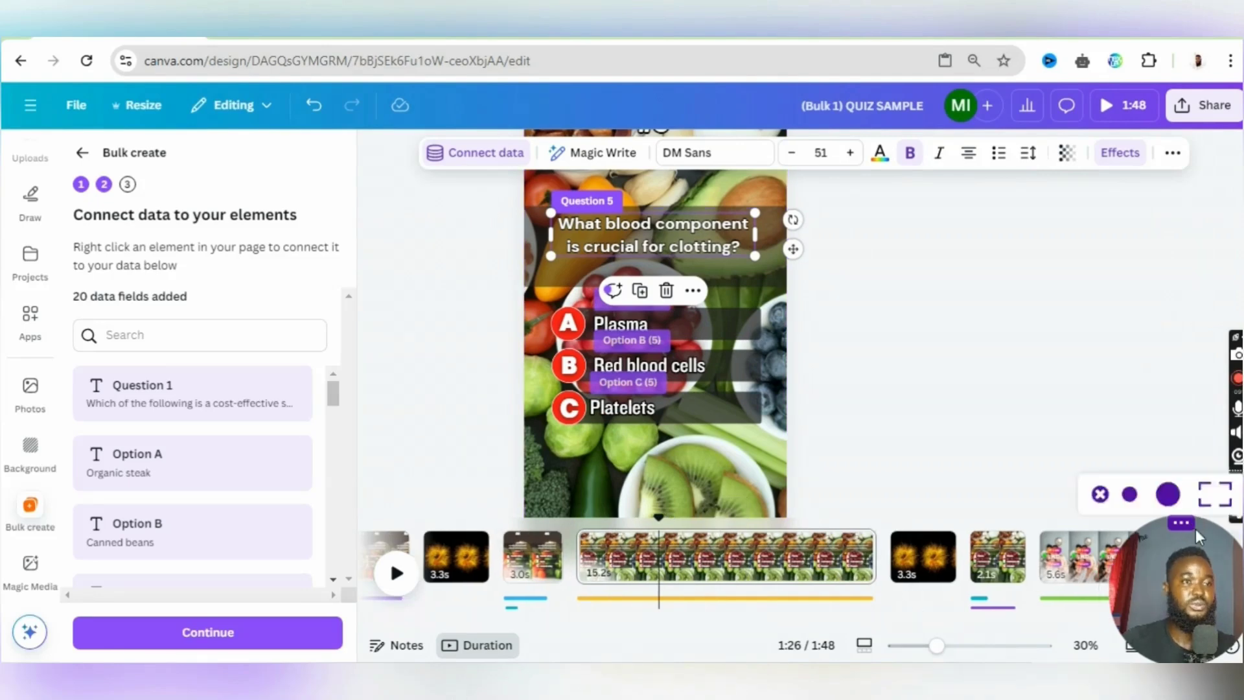
pyautogui.click(1200, 493)
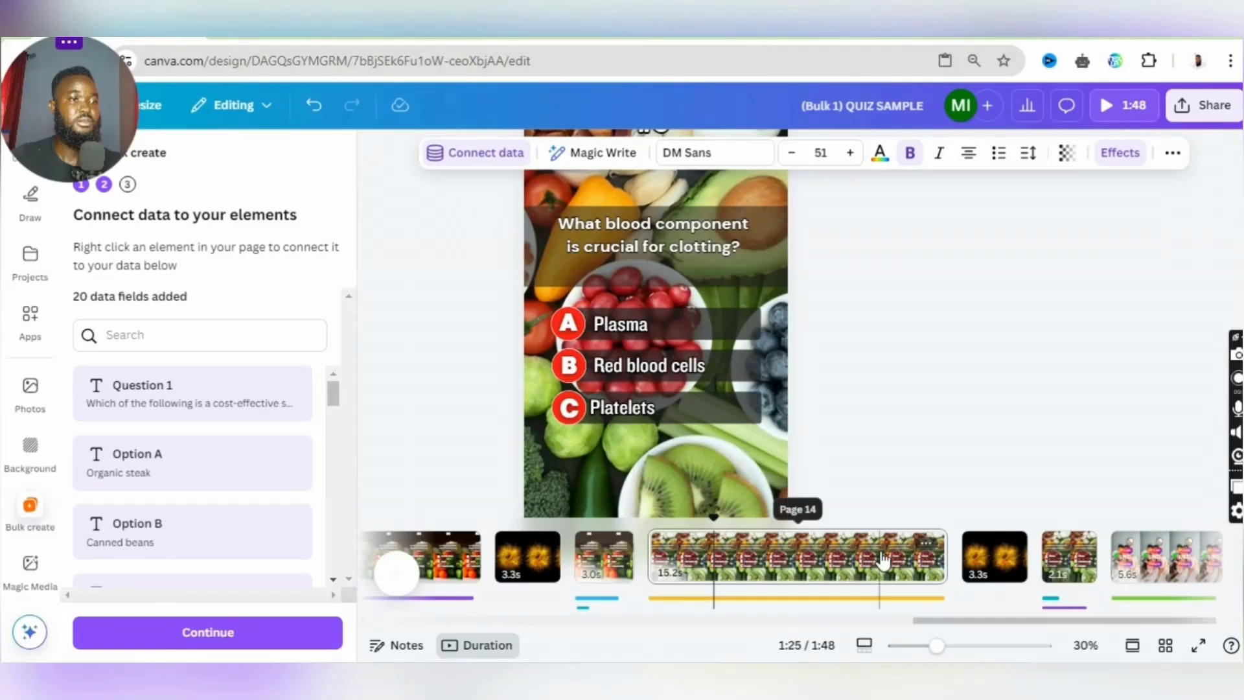
pyautogui.click(693, 232)
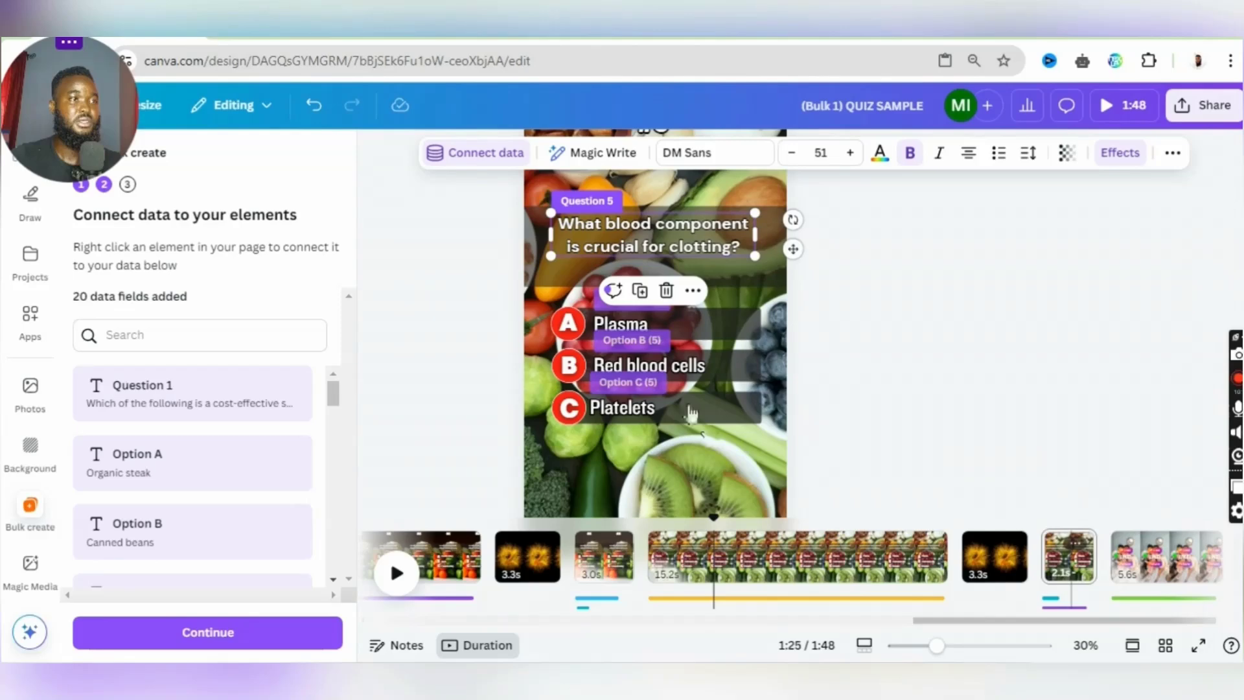
pyautogui.click(1071, 561)
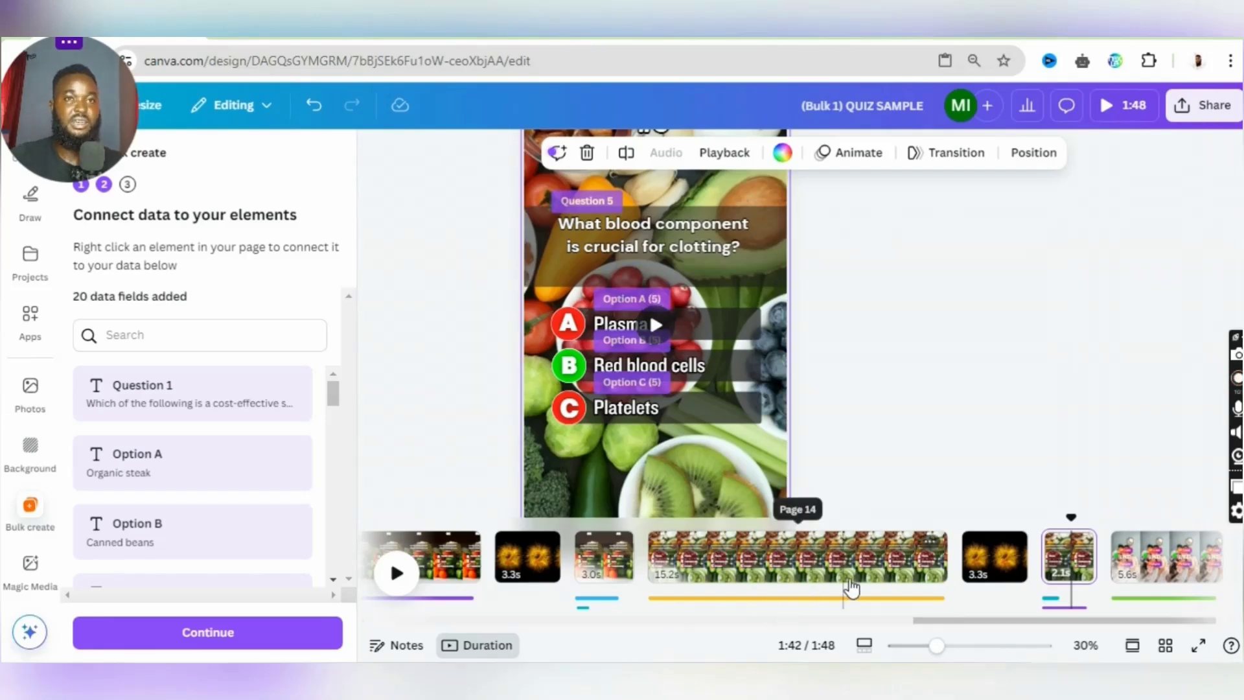
# - Continue to applying the data with all entries selected and generate 1 design
pyautogui.moveTo(977, 620); pyautogui.dragTo(571, 626)
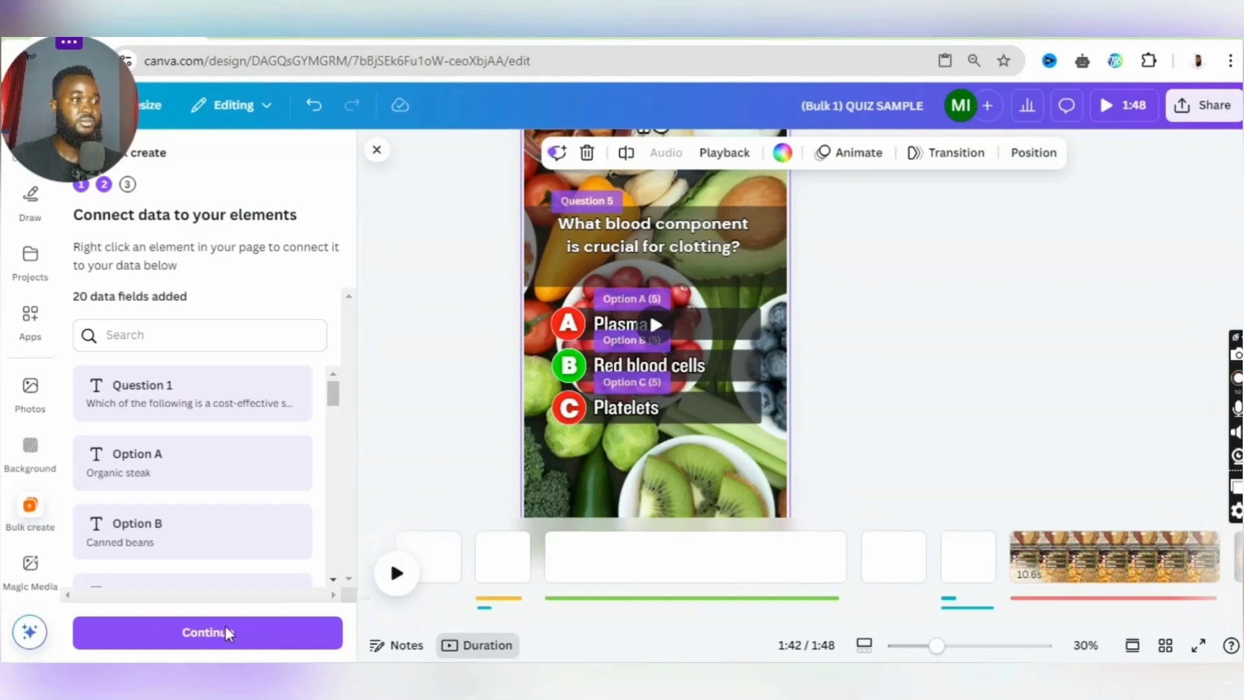
pyautogui.click(230, 638)
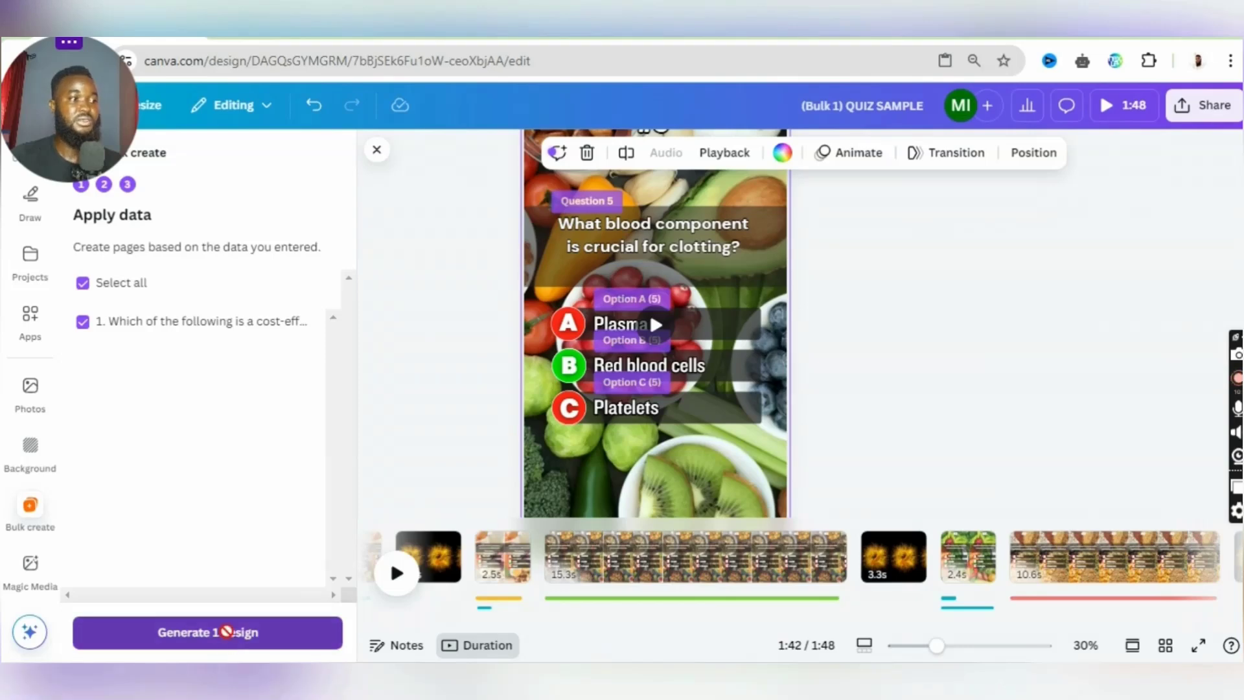
pyautogui.click(227, 636)
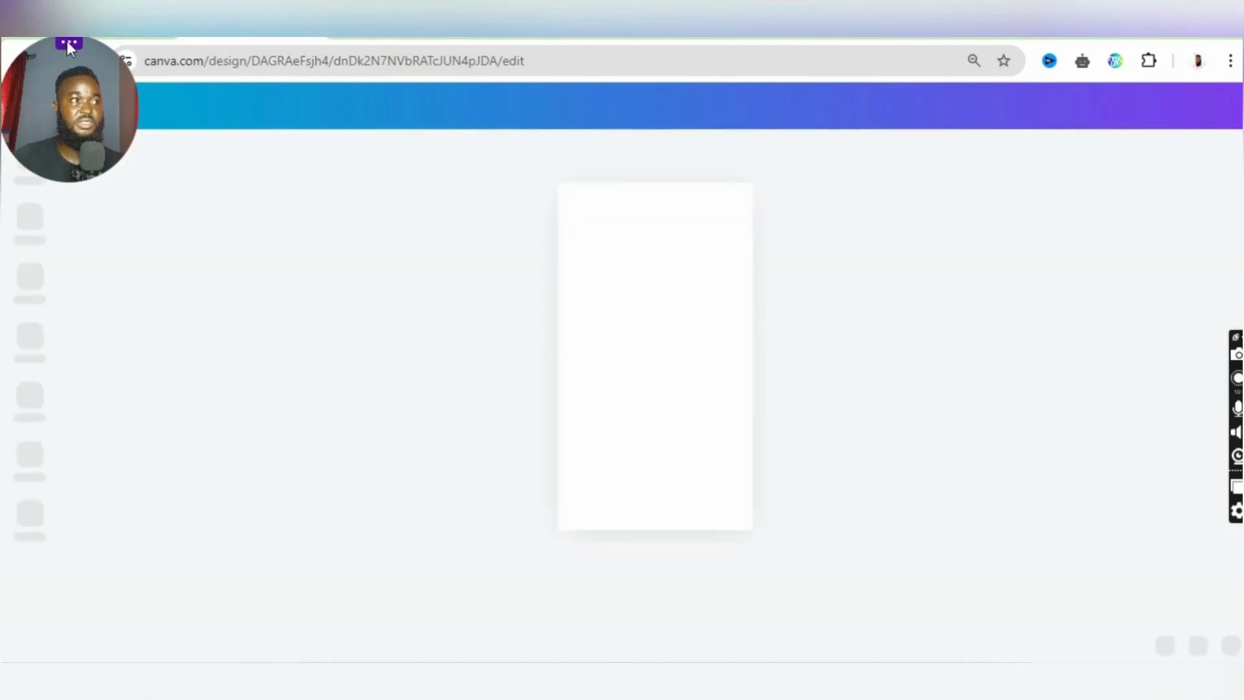
# - Widen the option A text box on the #2 fresh produce question page past the page edge
pyautogui.moveTo(68, 43)
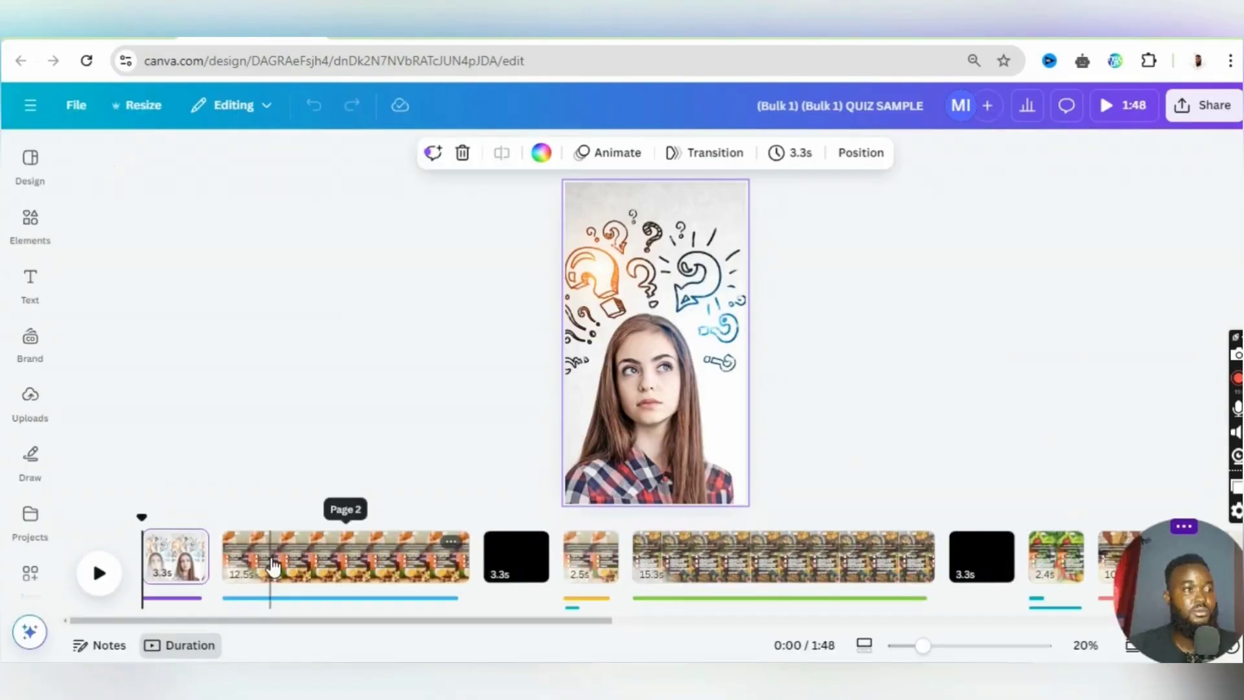
pyautogui.click(270, 557)
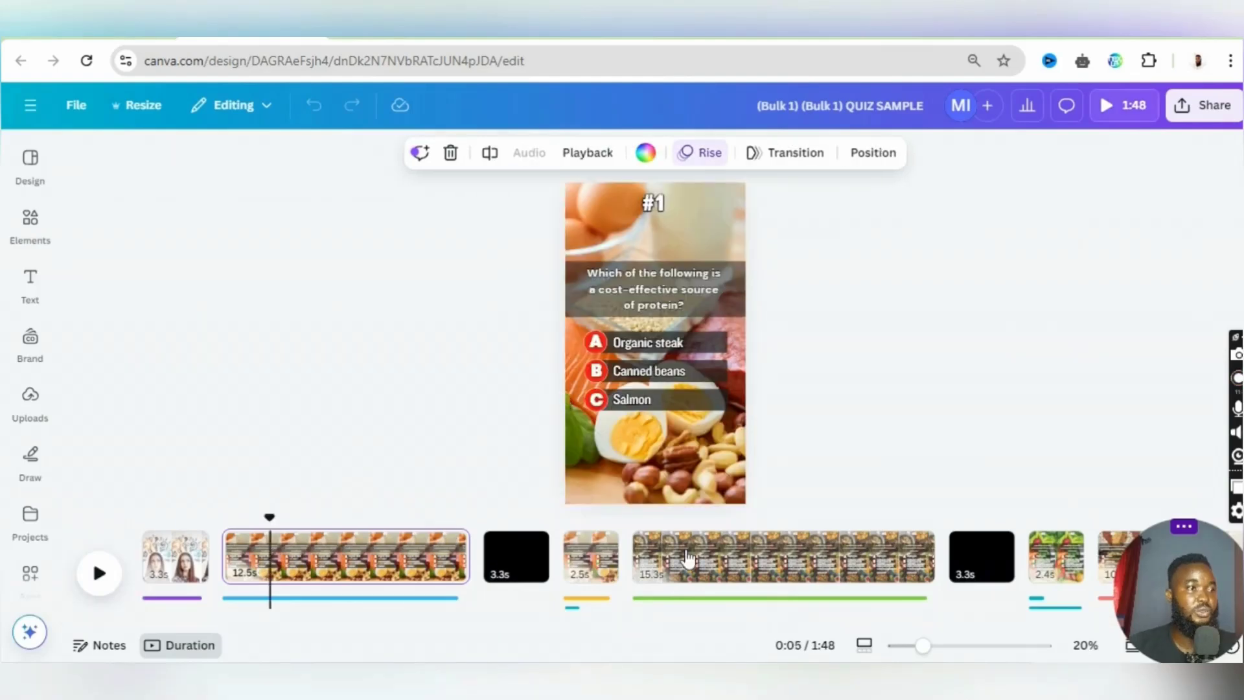
pyautogui.click(688, 557)
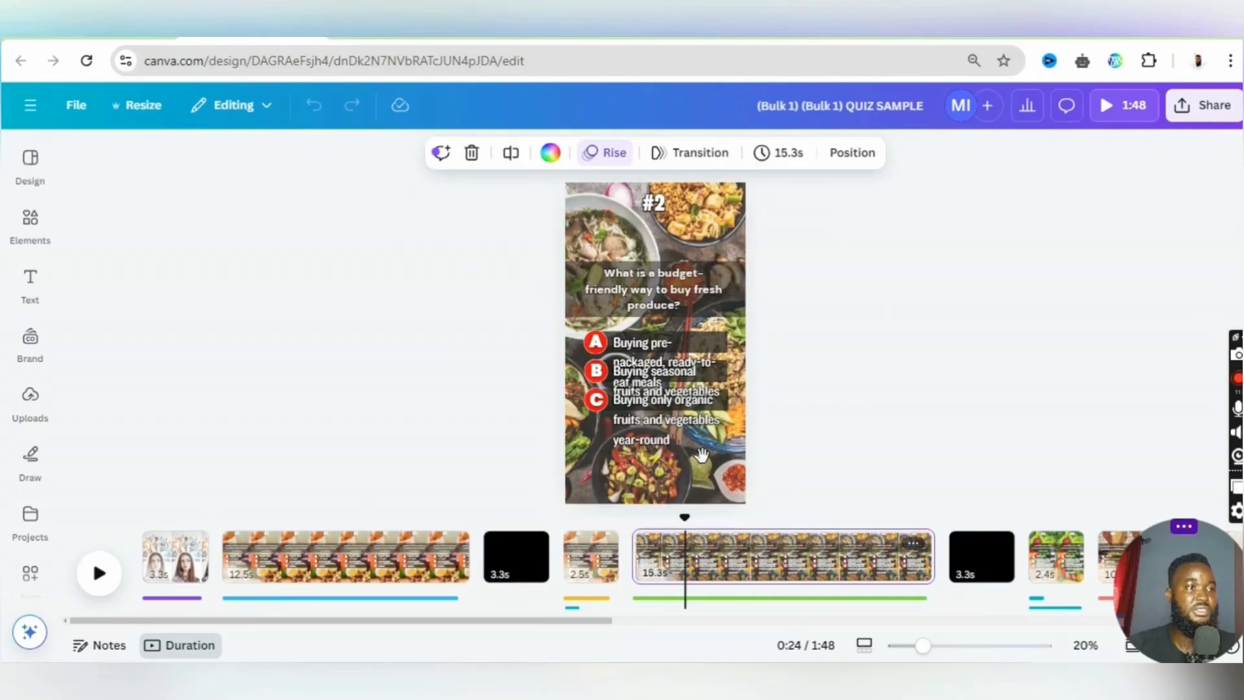
pyautogui.click(664, 353)
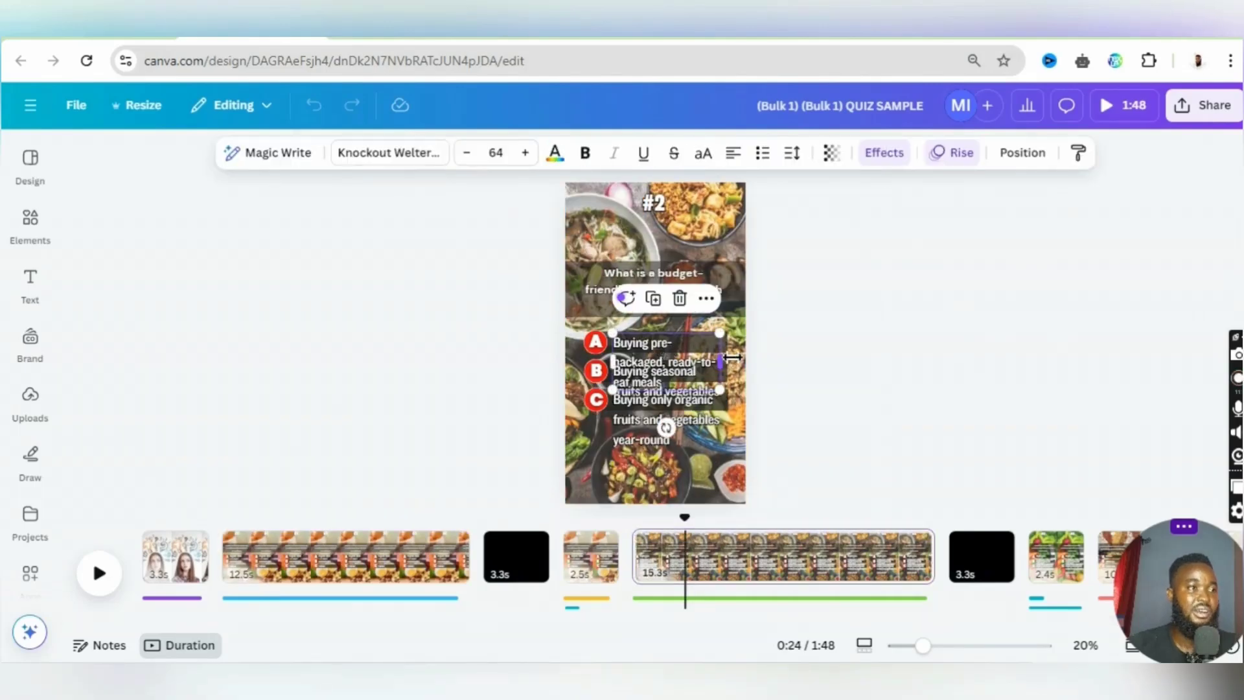
pyautogui.moveTo(727, 355); pyautogui.dragTo(814, 366)
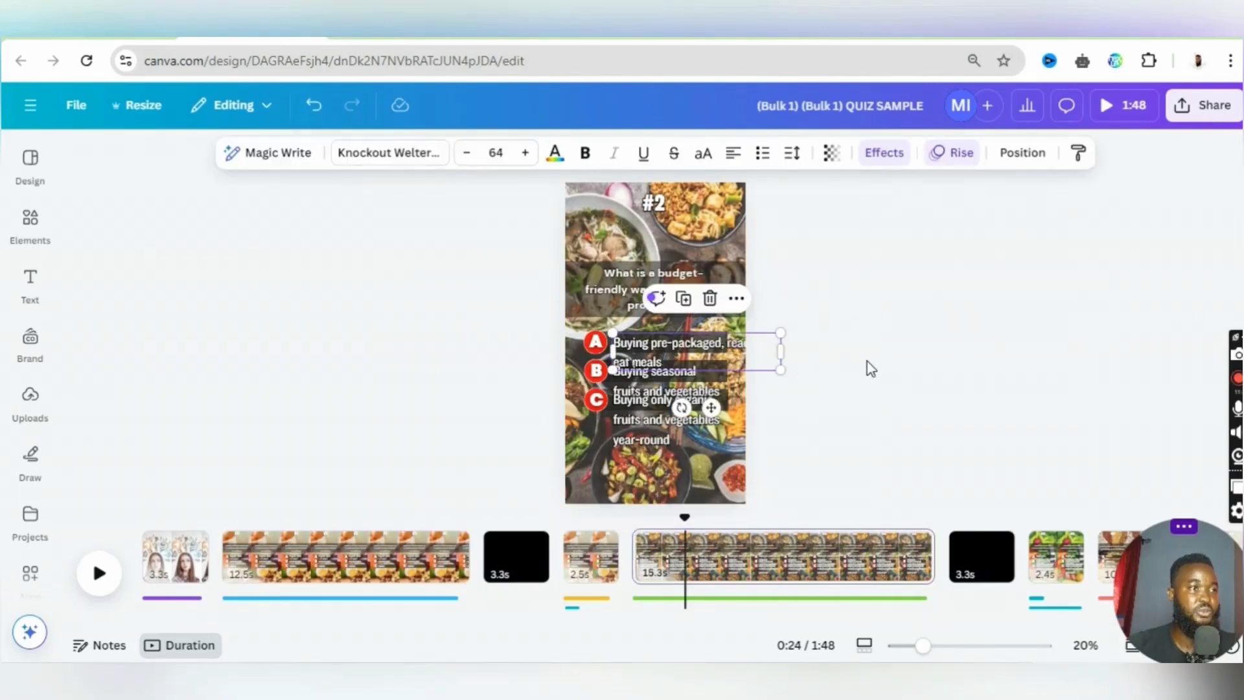
pyautogui.click(760, 374)
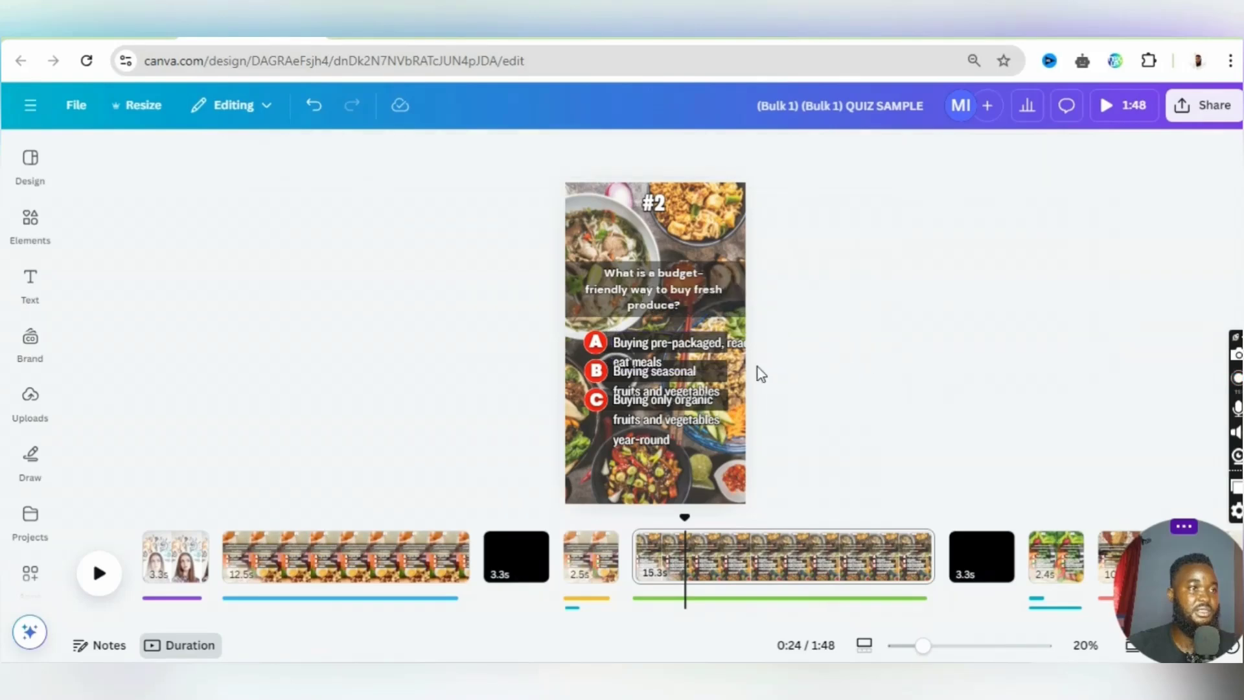
# - Widen the option C and option A text boxes on the #2 page until each text fits on one line
pyautogui.click(709, 398)
pyautogui.moveTo(731, 423); pyautogui.dragTo(1022, 416)
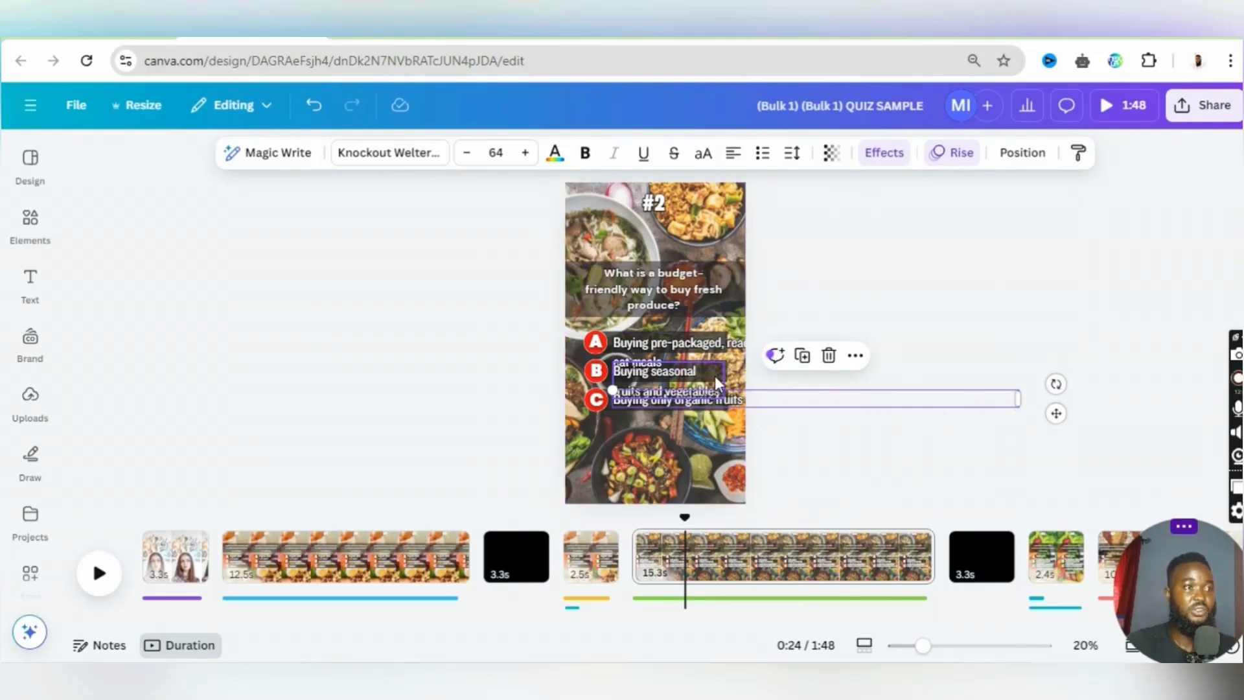
pyautogui.click(712, 346)
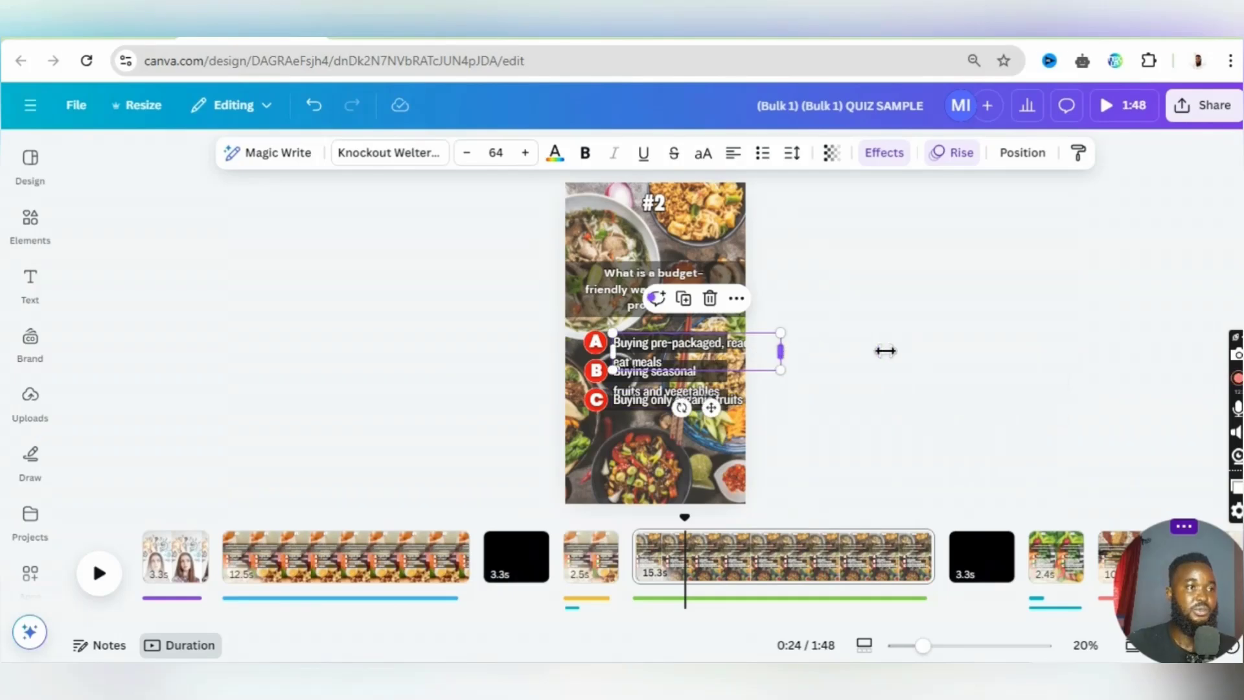
pyautogui.moveTo(885, 351); pyautogui.dragTo(905, 341)
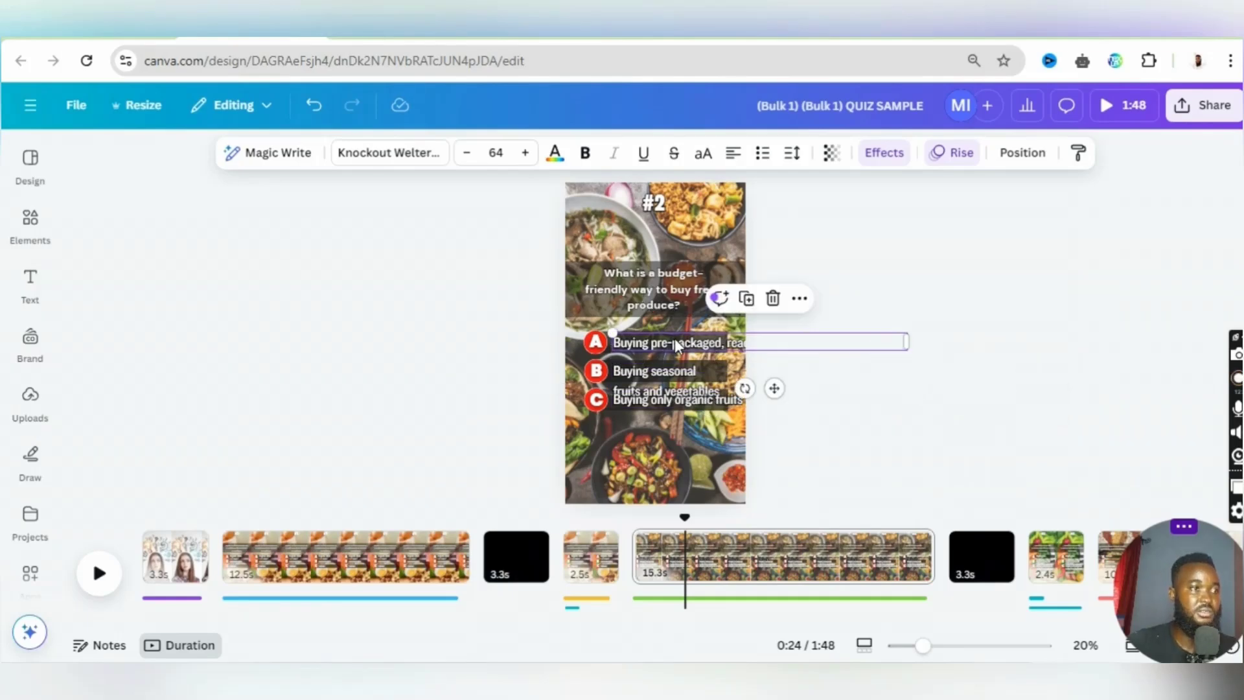
# - Fit the option A text on two lines within the page by raising it slightly, extending its dark bar downward and narrowing the text box
pyautogui.moveTo(676, 344); pyautogui.dragTo(675, 336)
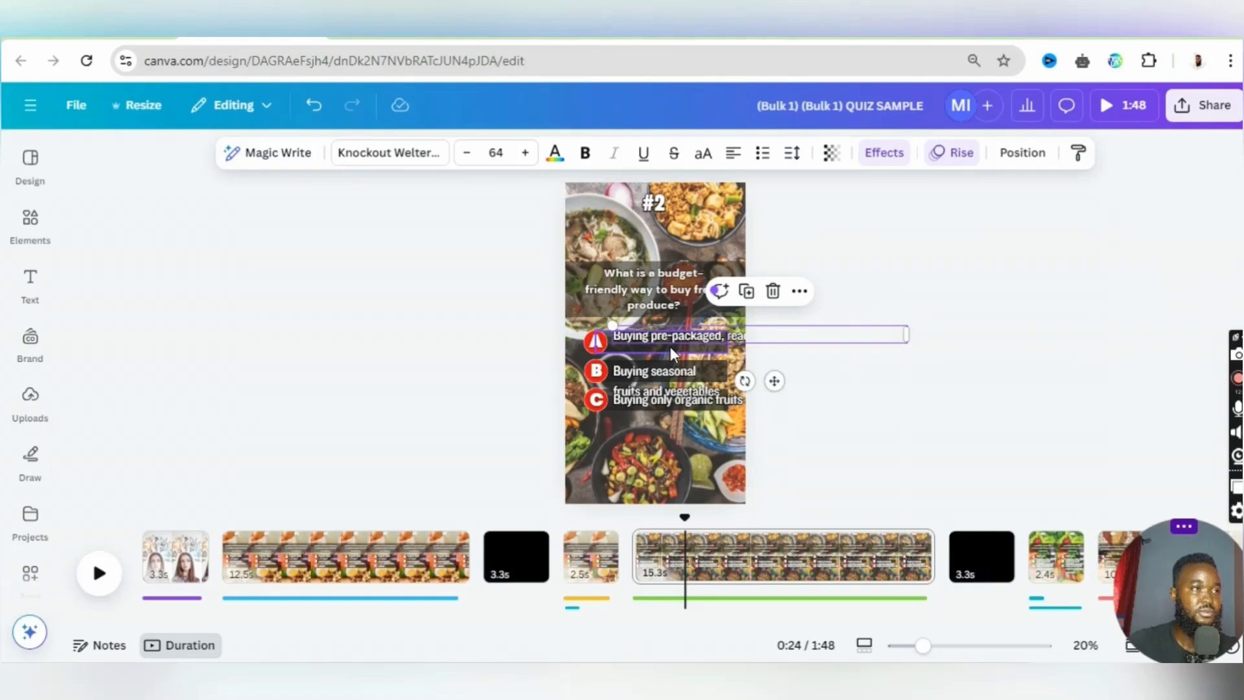
pyautogui.click(671, 349)
pyautogui.moveTo(674, 353); pyautogui.dragTo(673, 361)
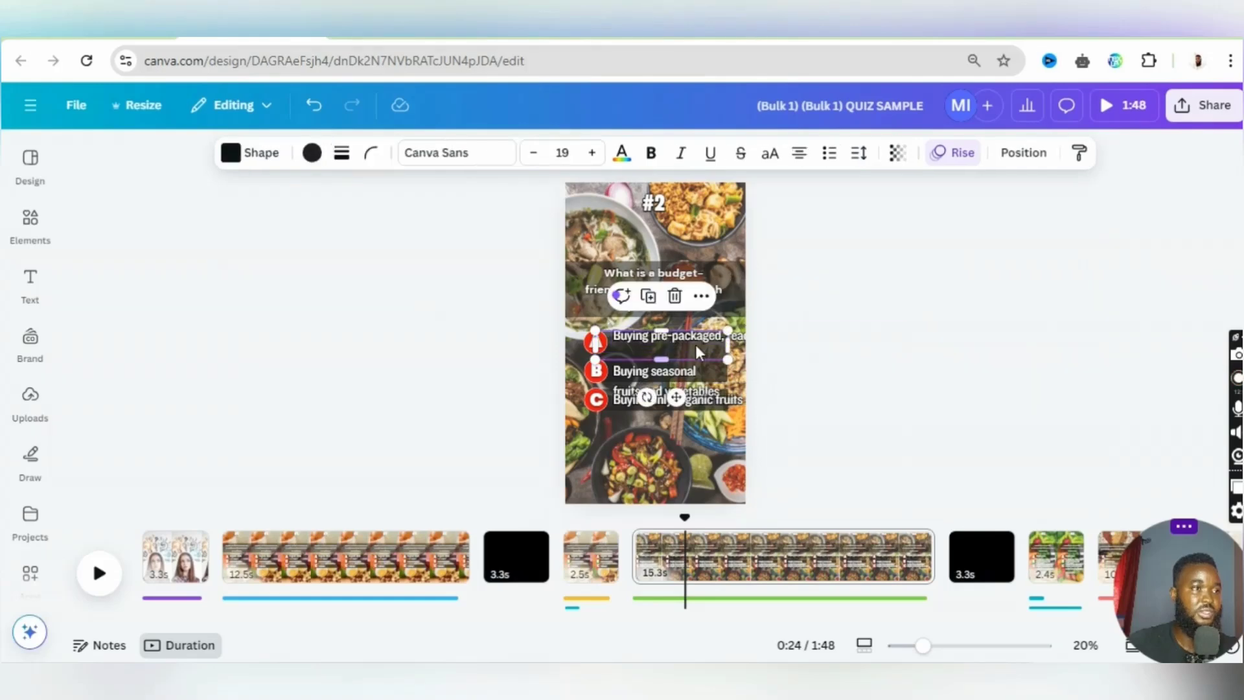
pyautogui.click(842, 345)
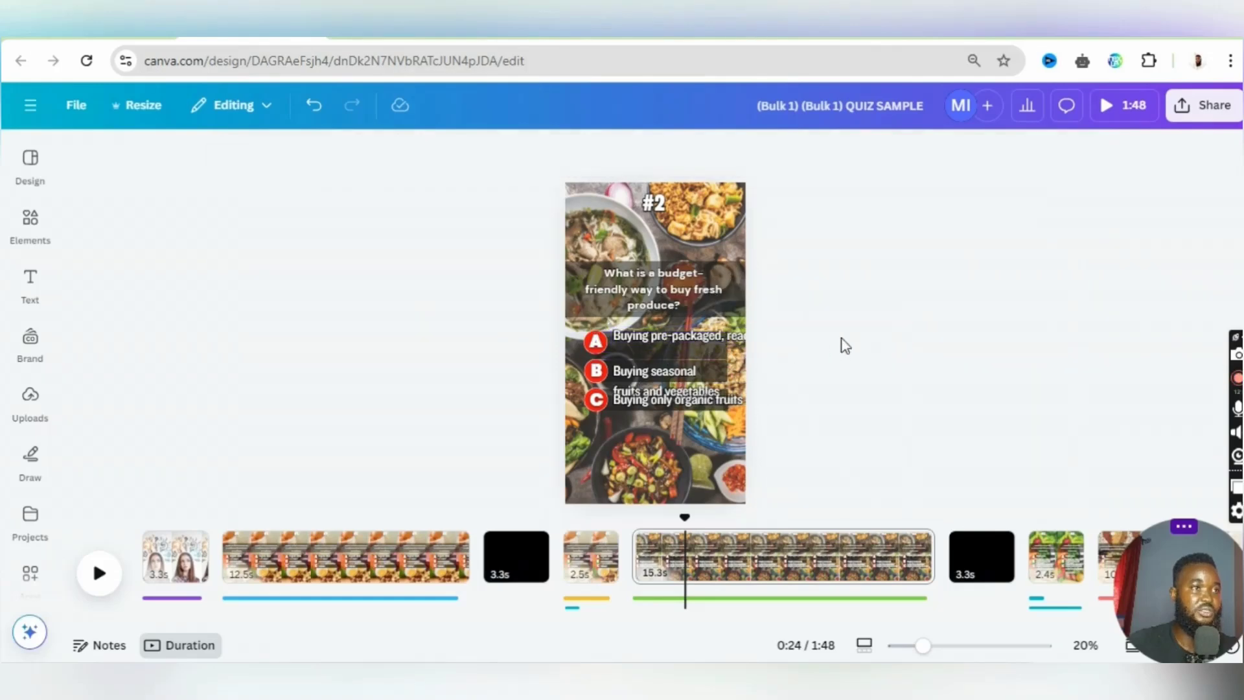
pyautogui.click(906, 338)
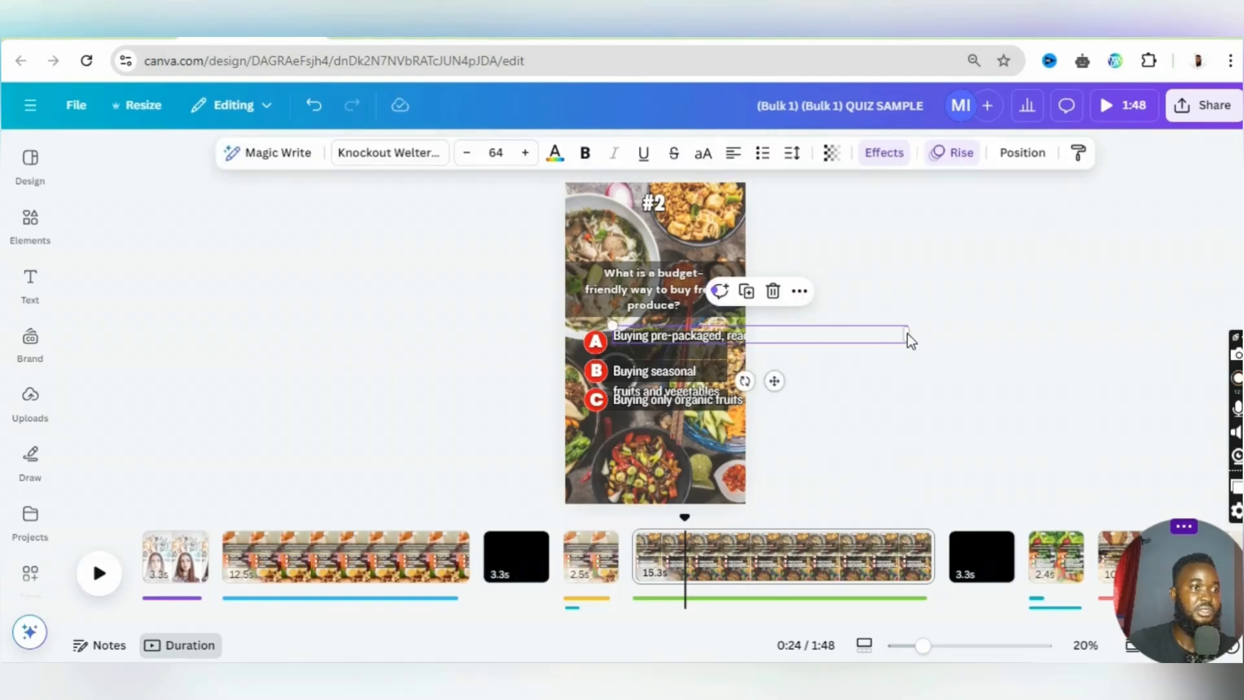
pyautogui.moveTo(909, 336); pyautogui.dragTo(728, 354)
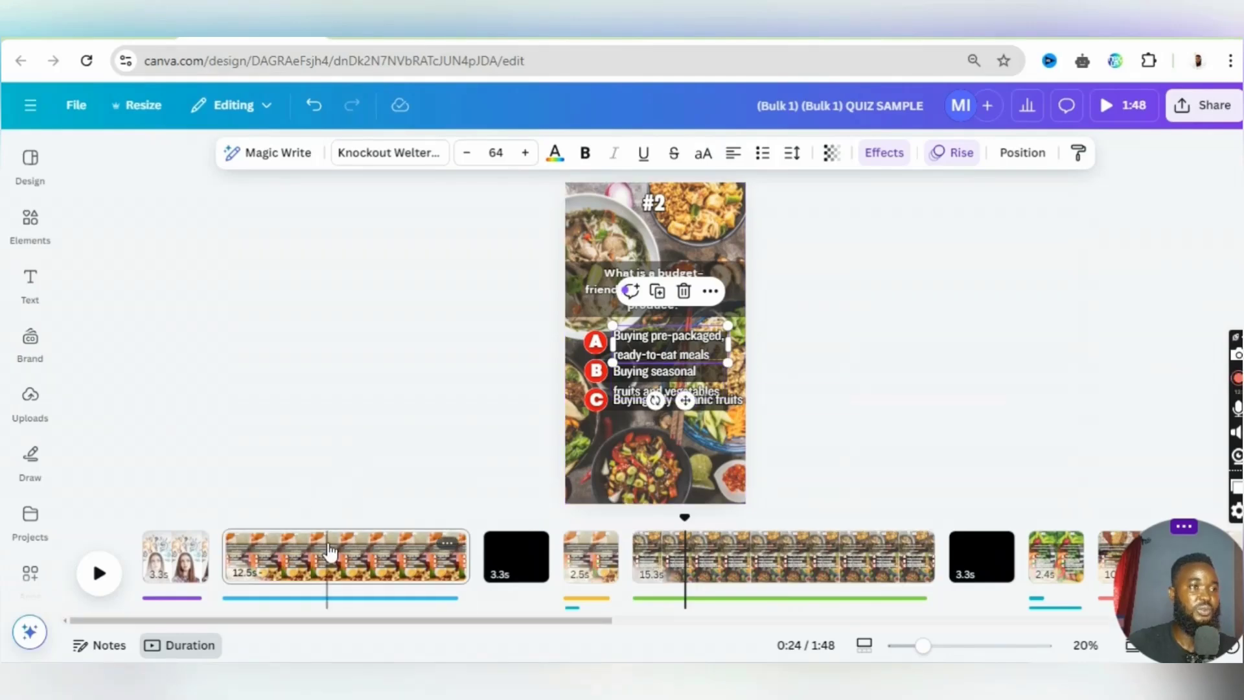
# - Select the background photo on the #1 protein question page and open the photo library
pyautogui.click(375, 555)
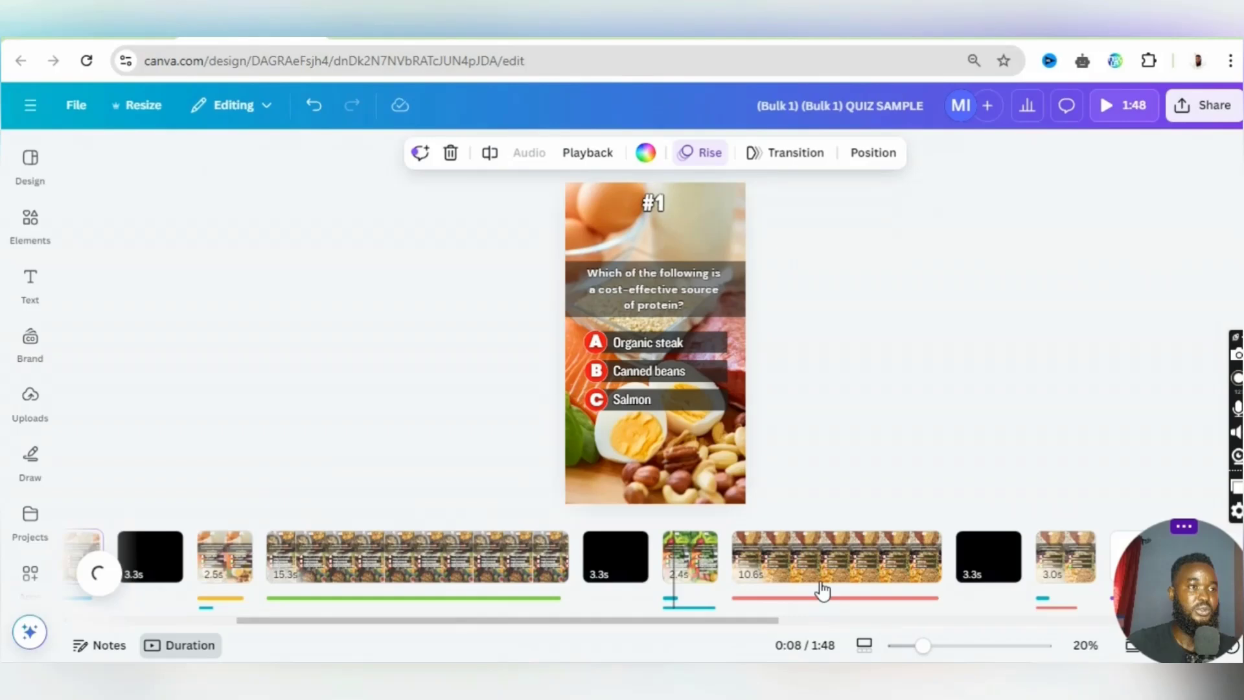
pyautogui.scroll(-1, 823, 590)
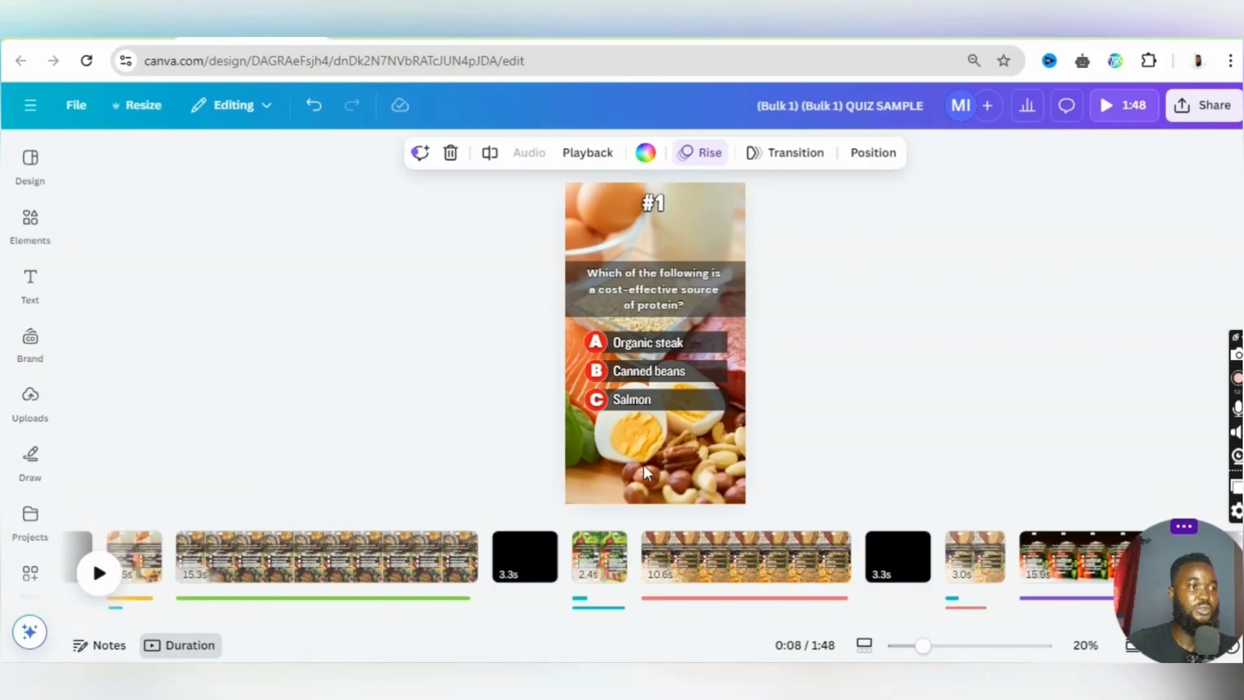
pyautogui.click(646, 471)
pyautogui.click(30, 353)
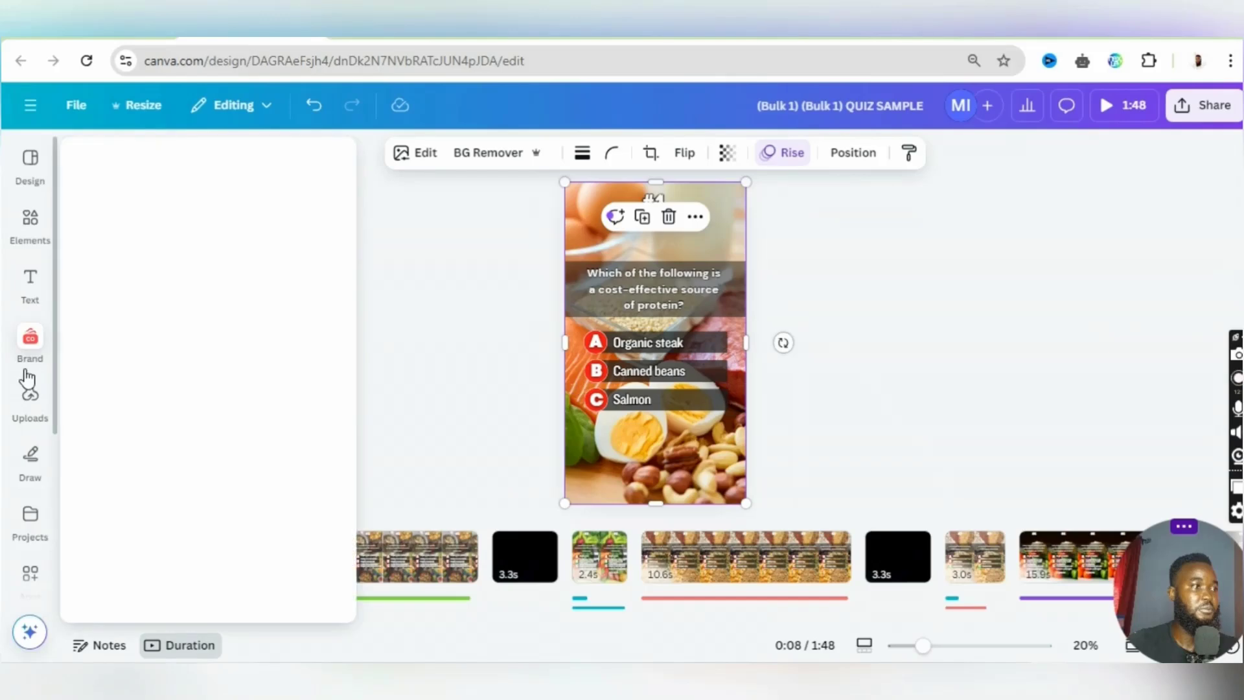
pyautogui.scroll(-4, 27, 377)
pyautogui.click(30, 445)
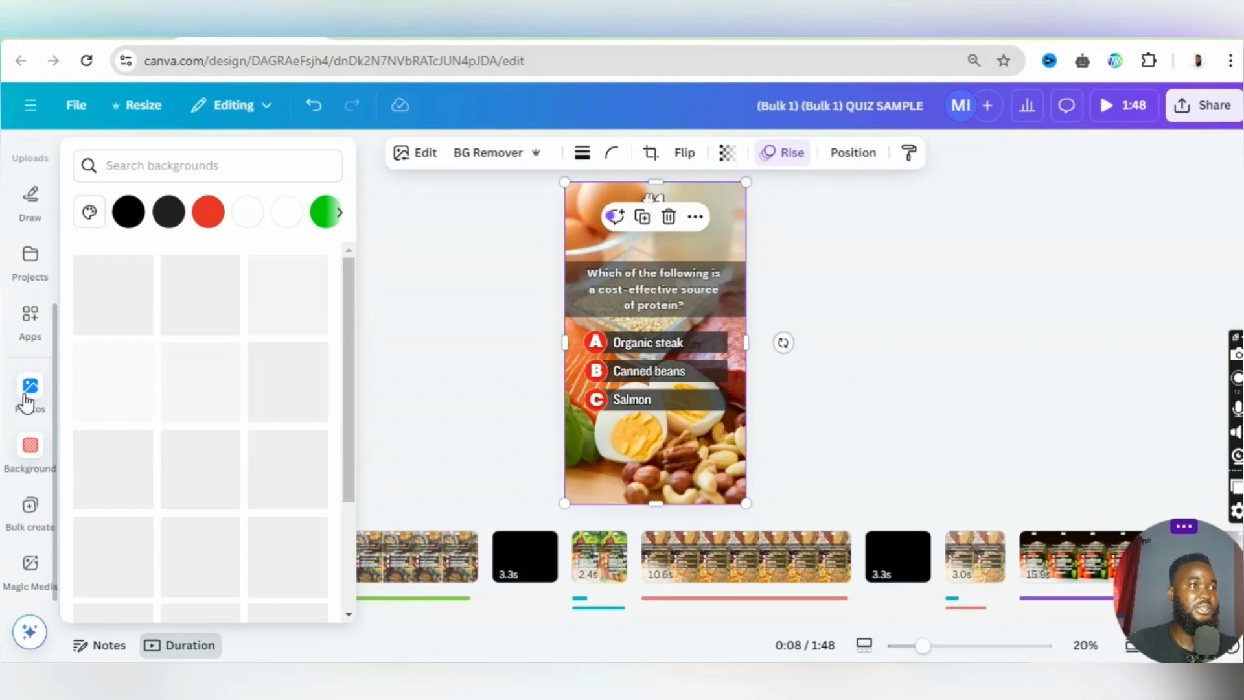
pyautogui.click(27, 389)
# - Search the photo library for "protein" to find a matching background photo for the #1 question page
pyautogui.click(222, 158)
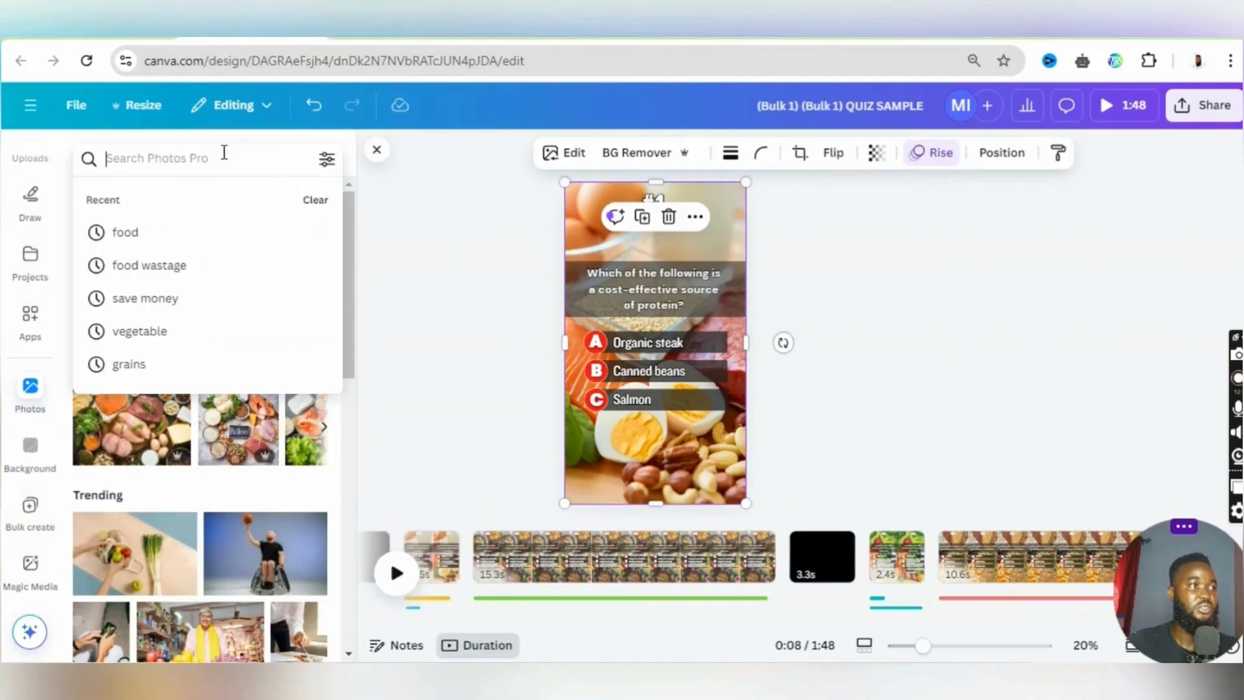
pyautogui.write('pro')
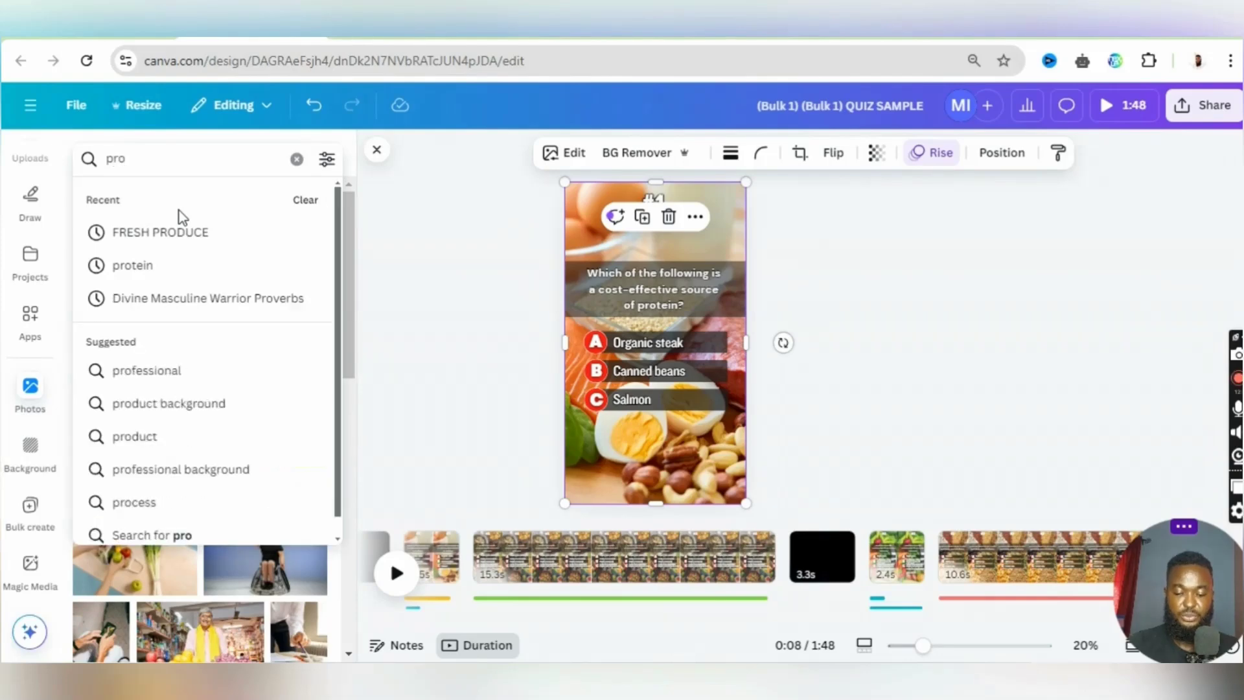
pyautogui.write('tein')
pyautogui.press('Return')
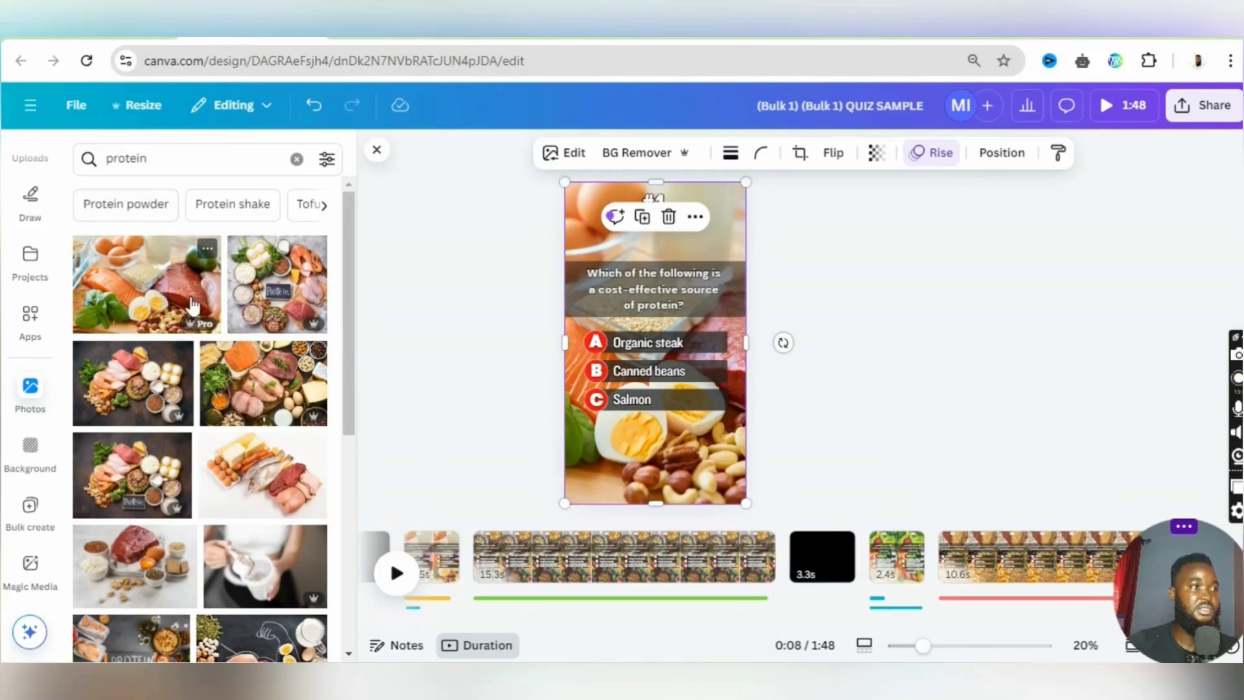
pyautogui.moveTo(188, 307); pyautogui.dragTo(581, 424)
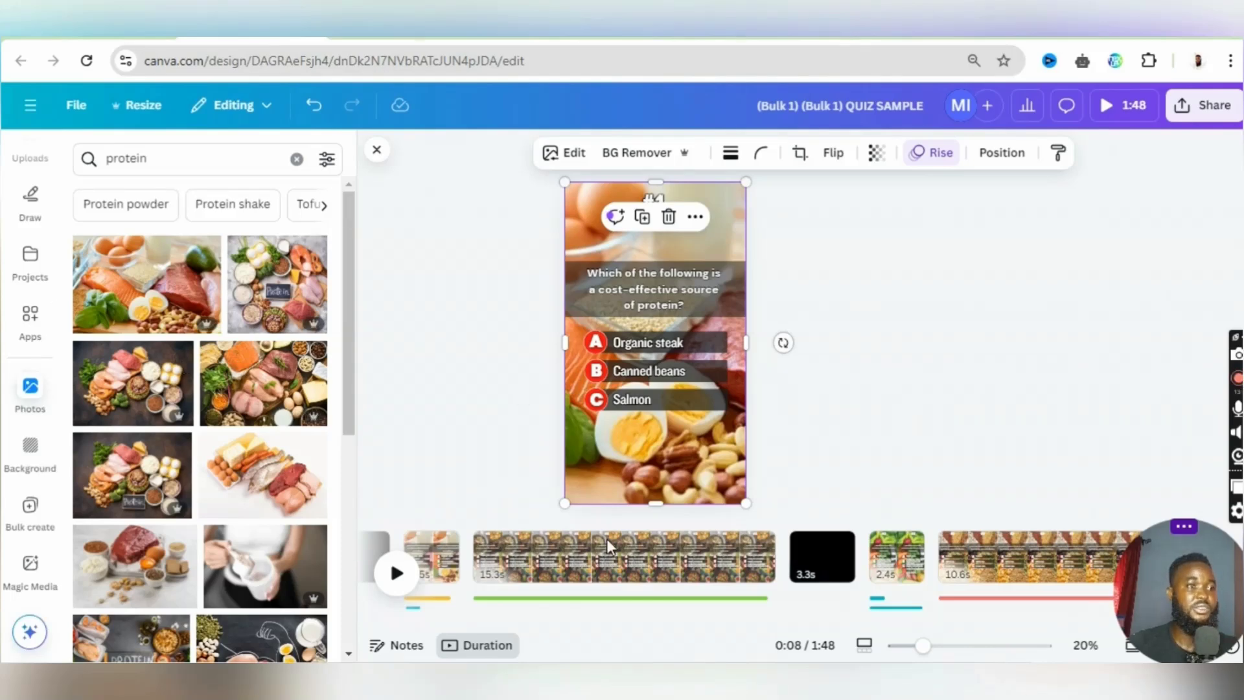
pyautogui.hscroll(2, 595, 579)
pyautogui.hscroll(-3, 594, 579)
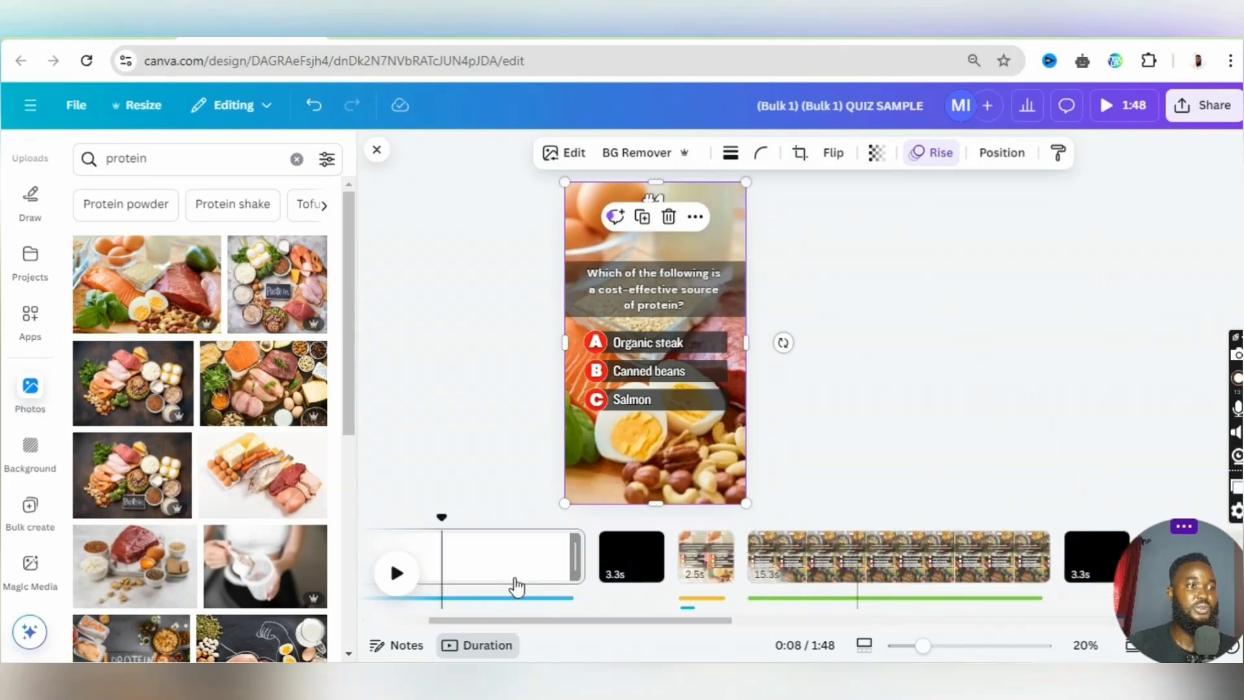
pyautogui.hscroll(-4, 517, 586)
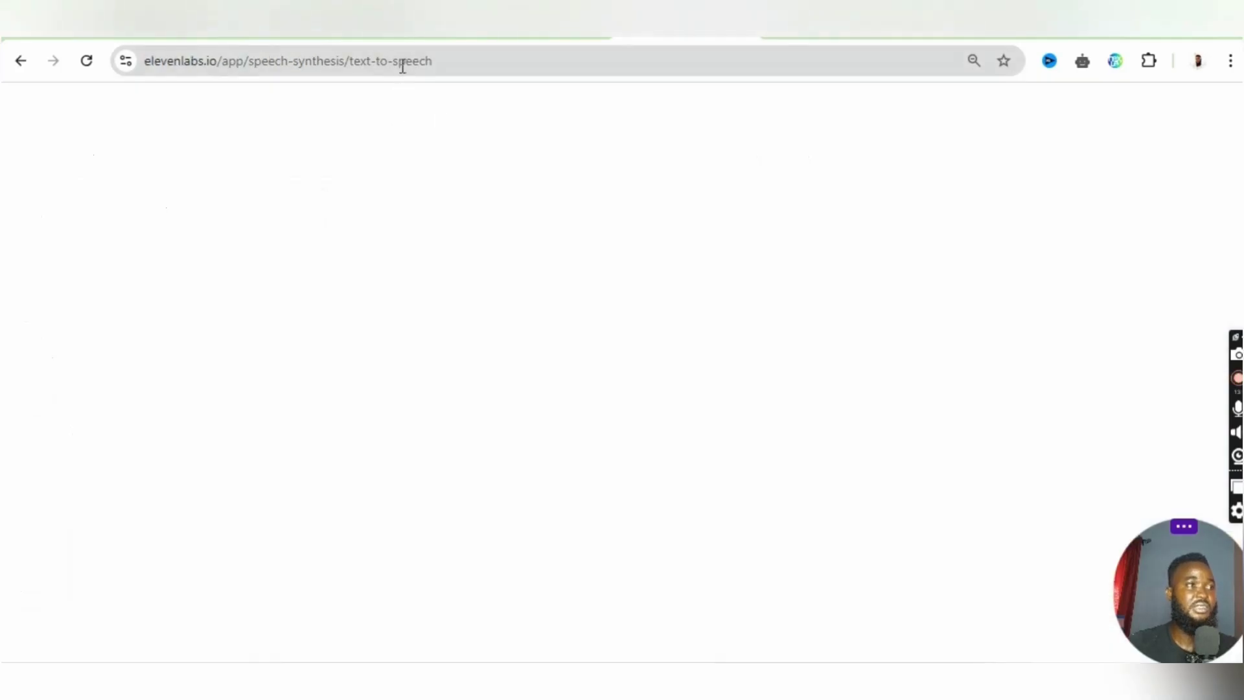
# - Open the ElevenLabs speech synthesis page in a new browser tab
pyautogui.click(402, 61)
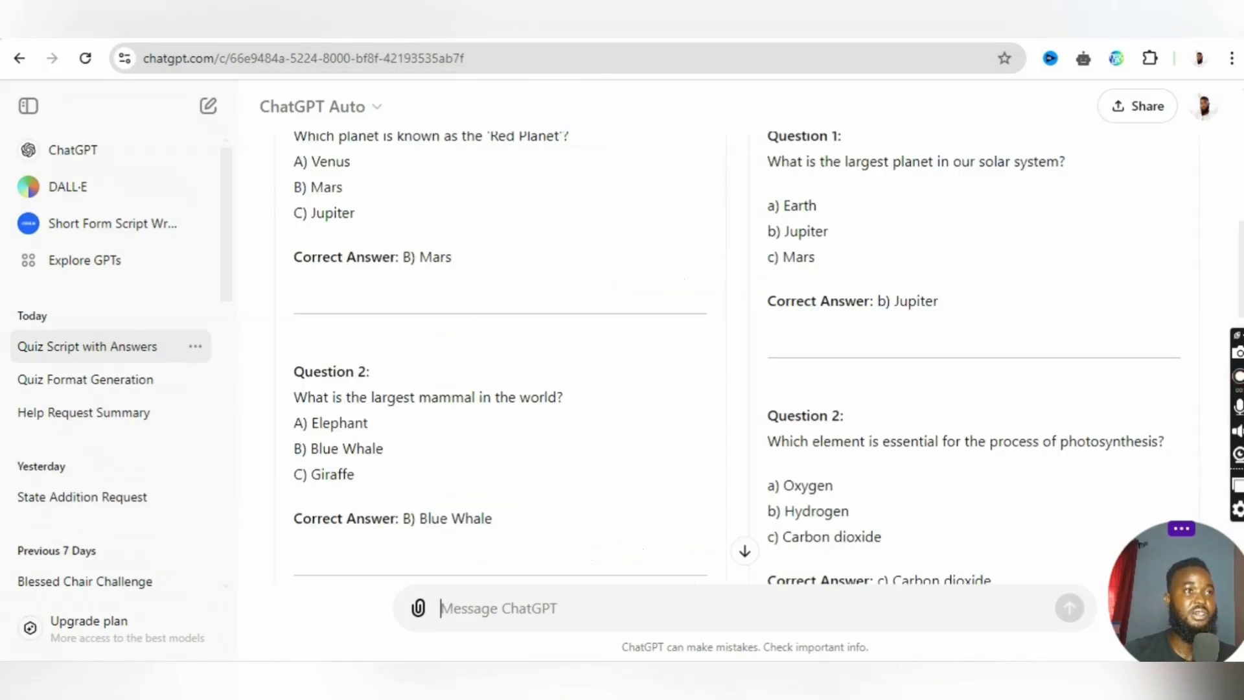
pyautogui.hotkey('ctrl', 't')
pyautogui.write('elev')
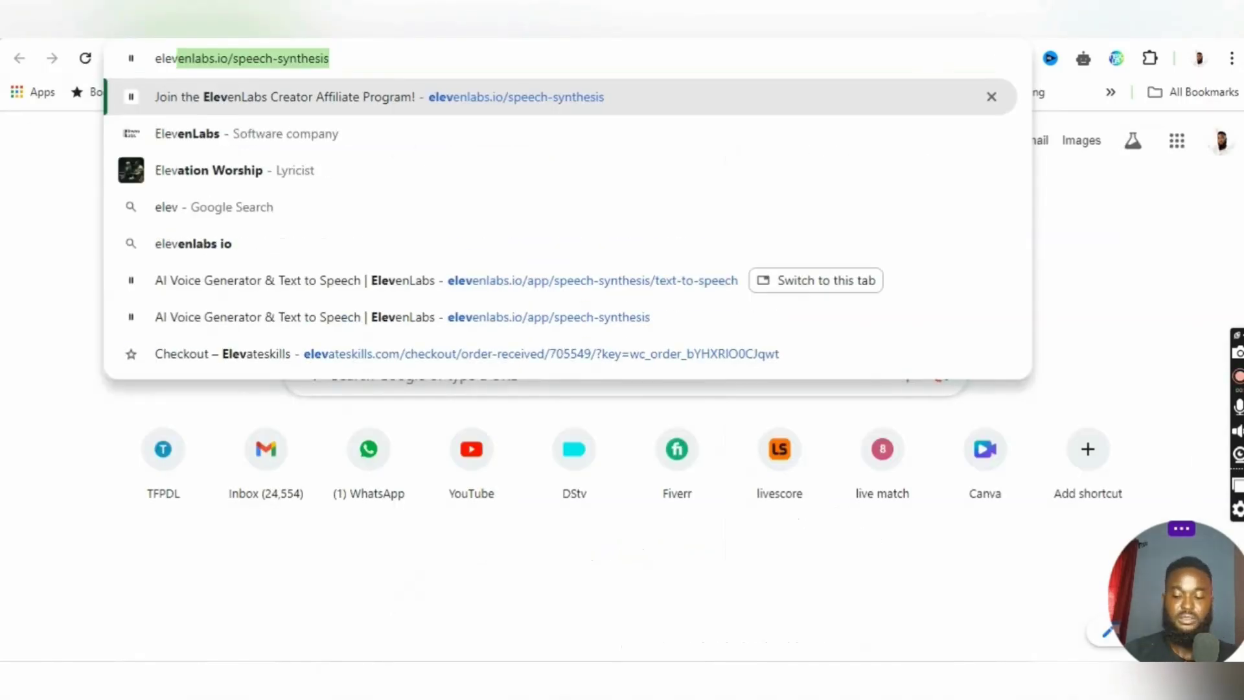
pyautogui.press('Return')
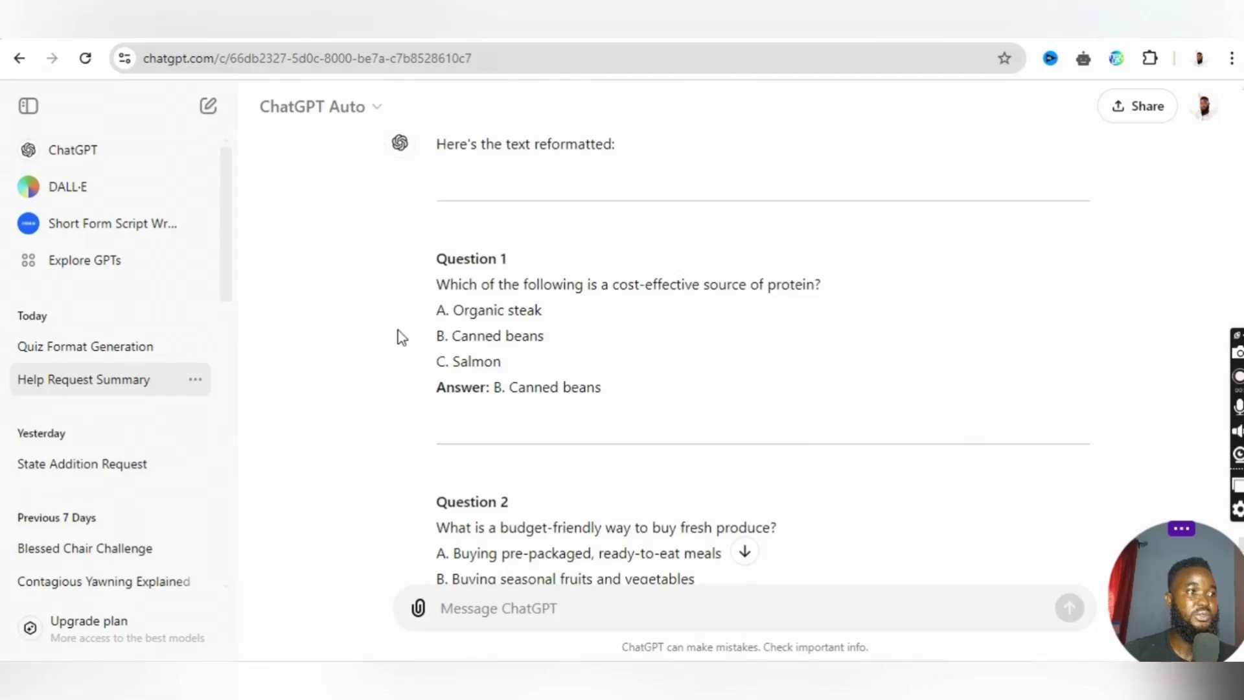
# - Copy Question 1 with its three options from ChatGPT into the ElevenLabs text-to-speech box and preview the Adam (Legacy) voice
pyautogui.moveTo(427, 269); pyautogui.dragTo(601, 366)
pyautogui.hotkey('ctrl', 'c')
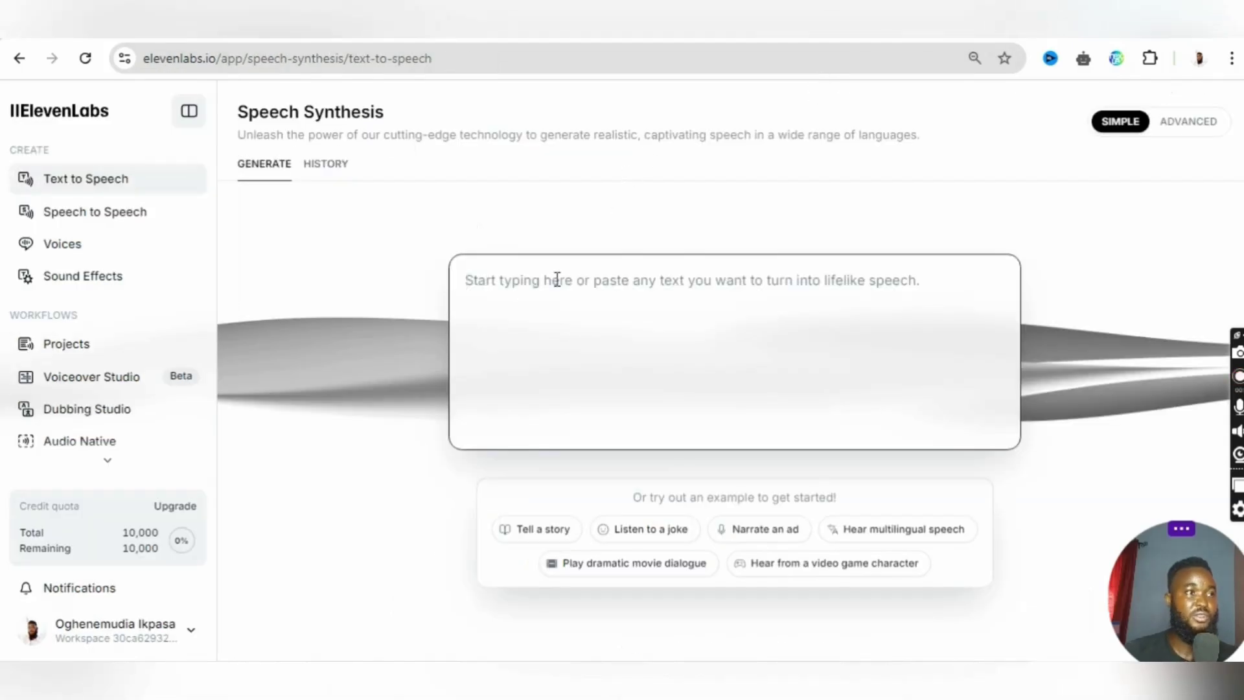
pyautogui.click(557, 280)
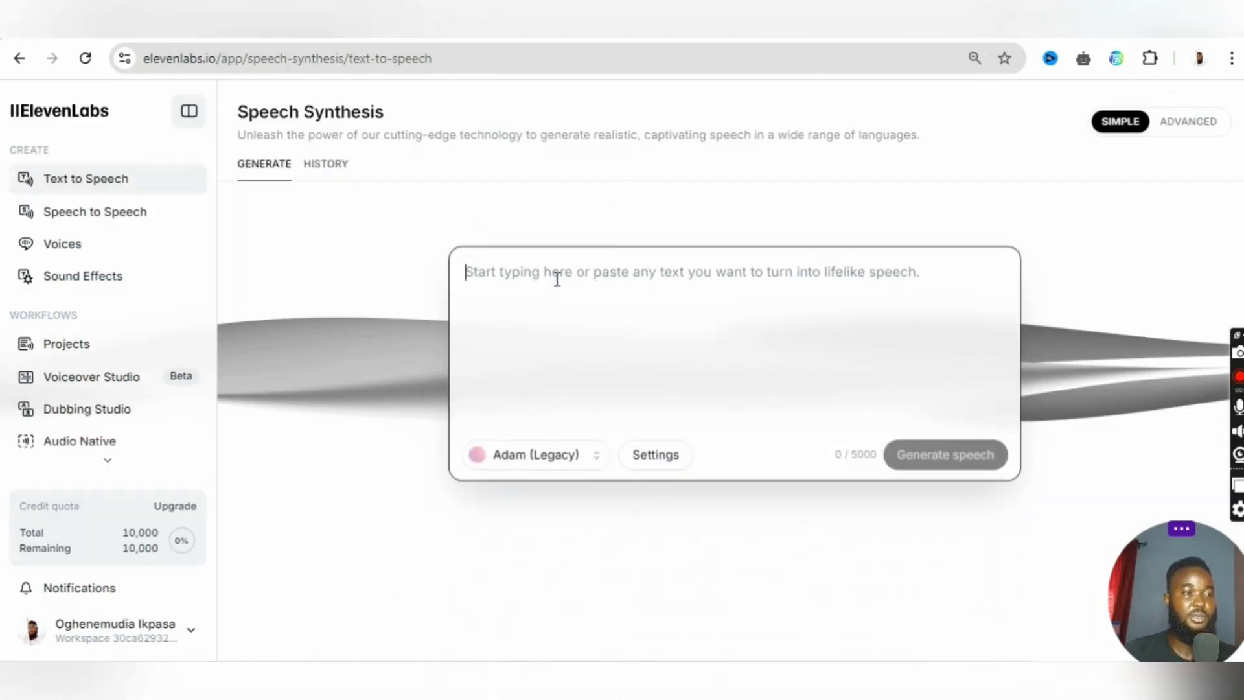
pyautogui.hotkey('ctrl', 'v')
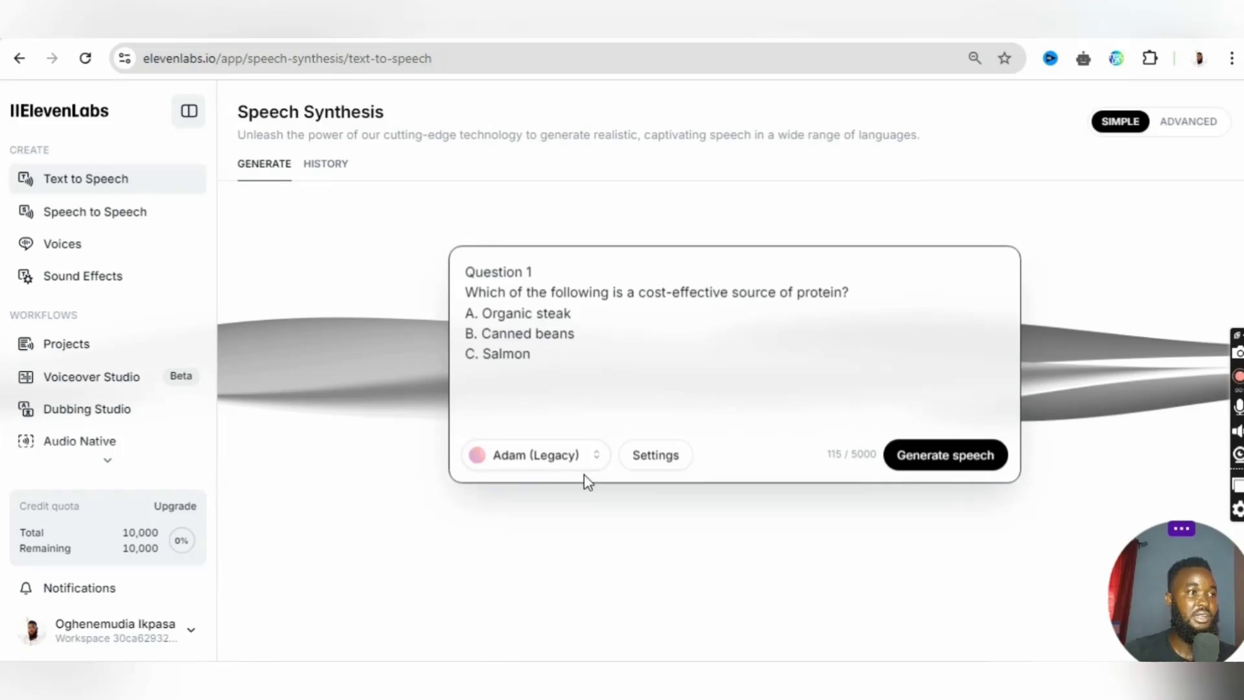
pyautogui.click(477, 456)
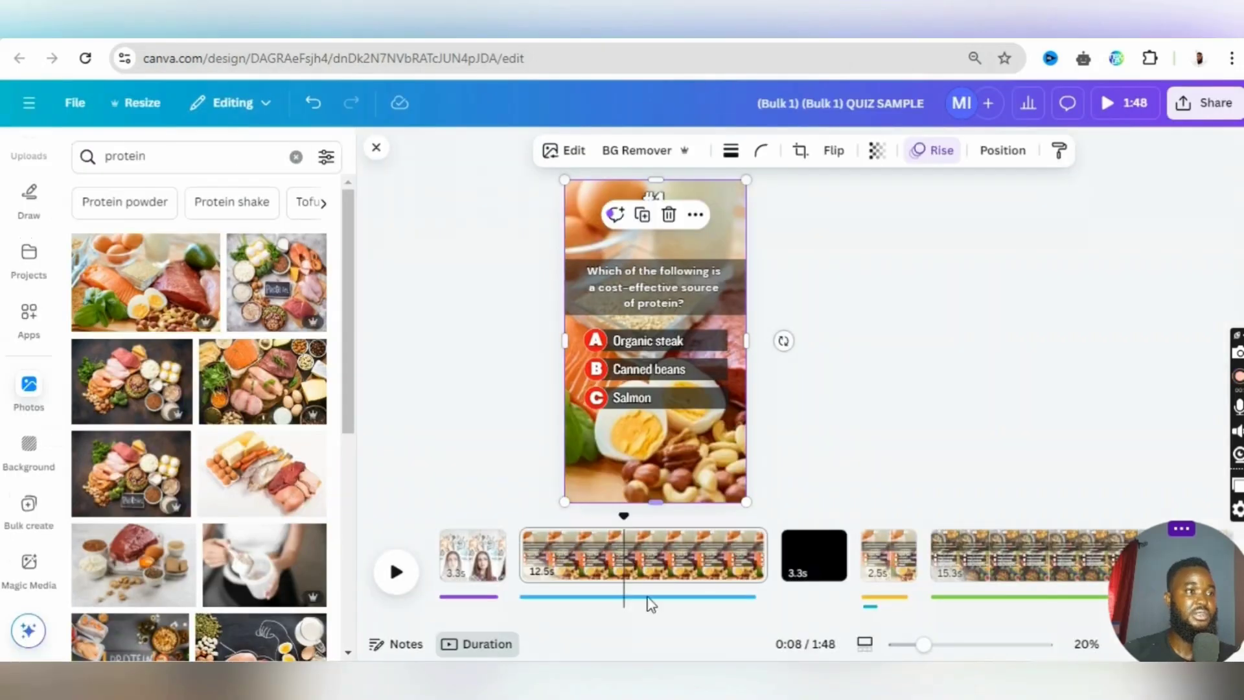
# - Switch to the Canva design and examine the voiceover audio tracks under the #1 question and answer pages
pyautogui.click(612, 556)
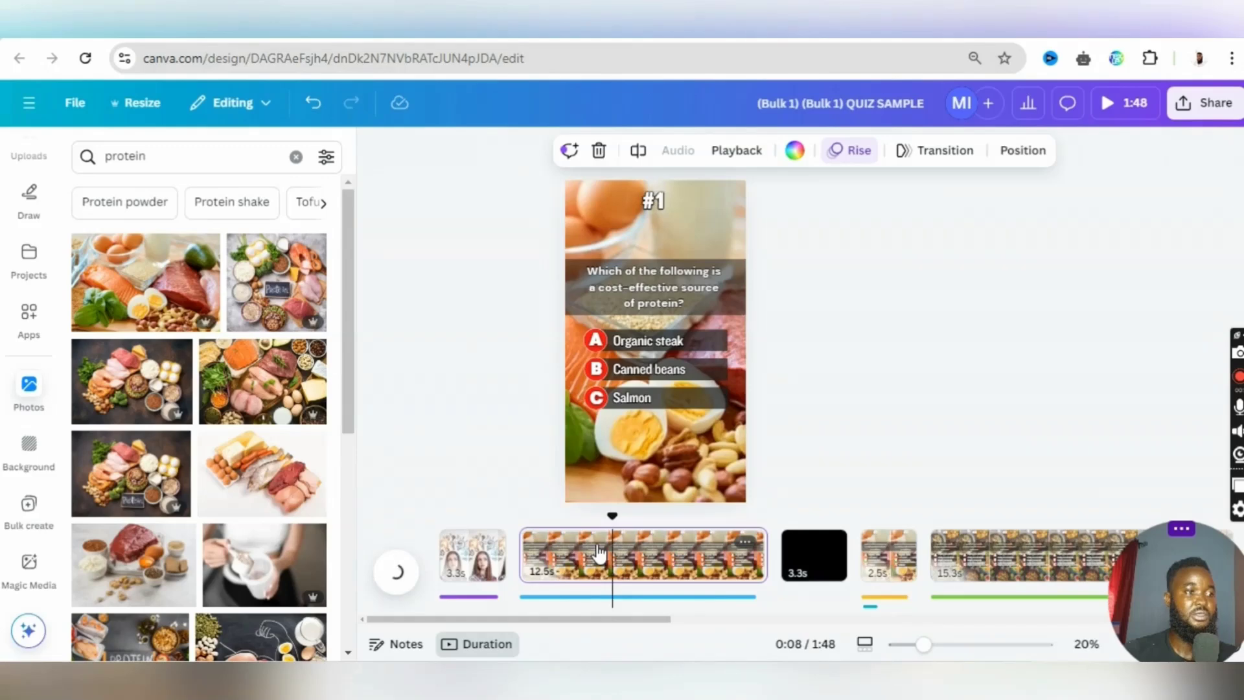
pyautogui.click(596, 551)
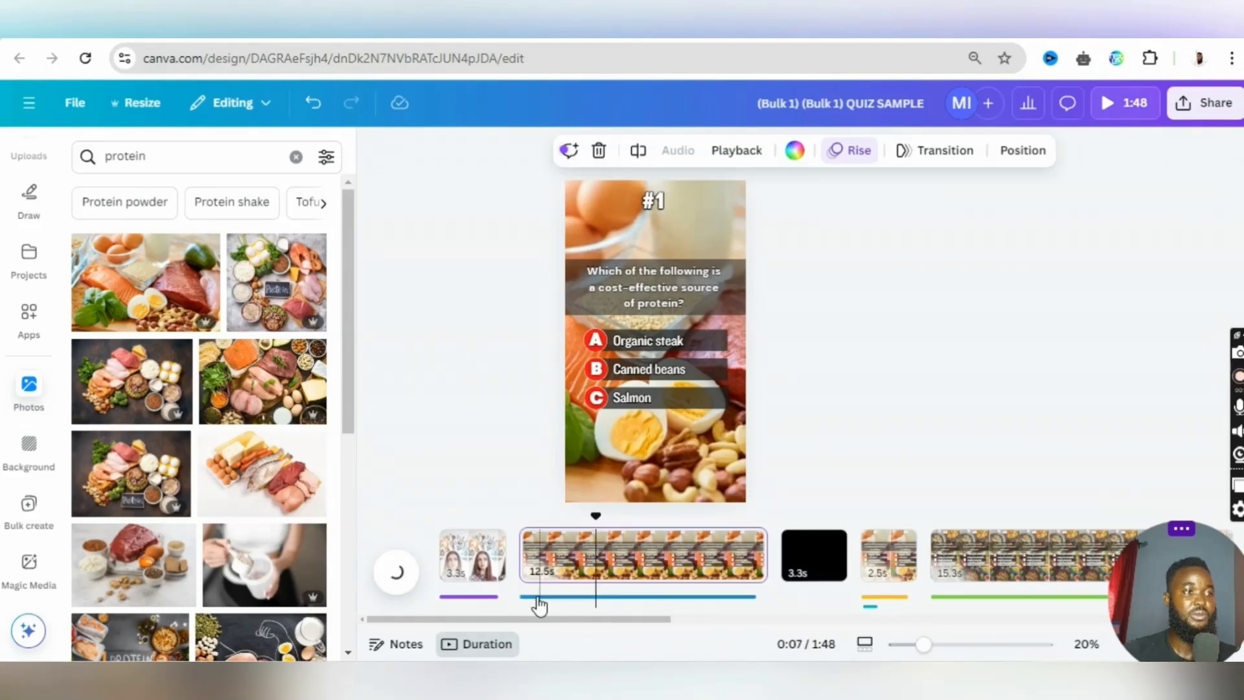
pyautogui.click(539, 601)
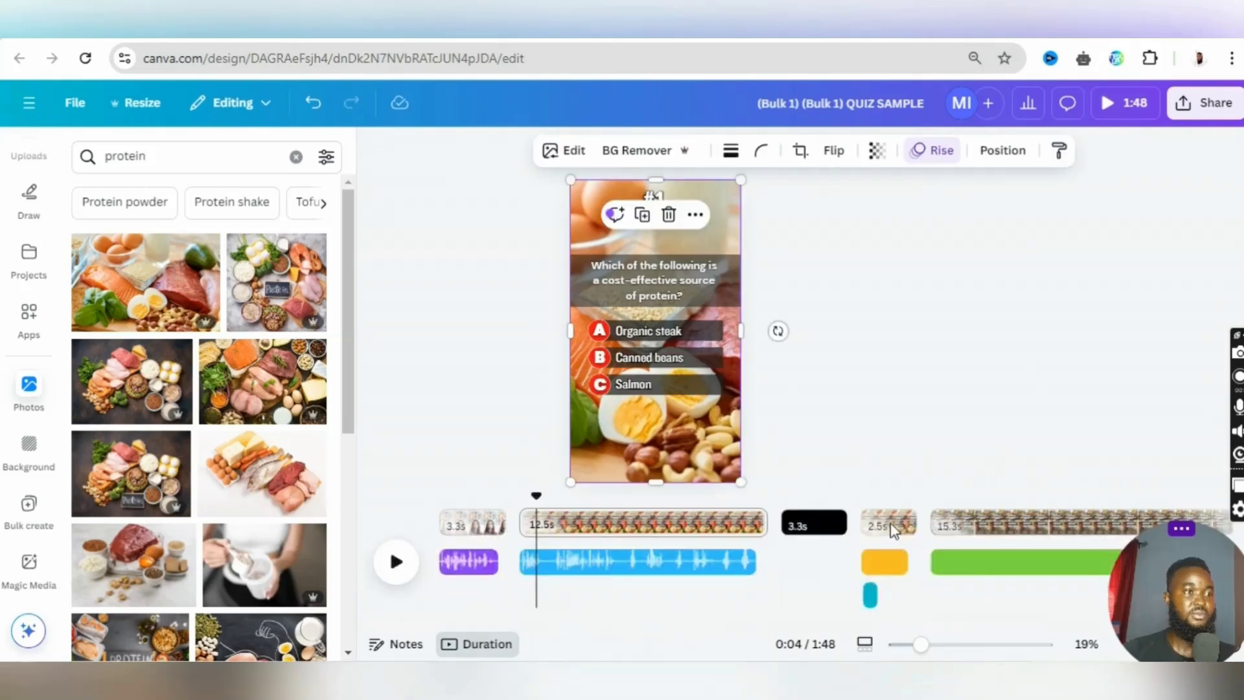
pyautogui.click(884, 526)
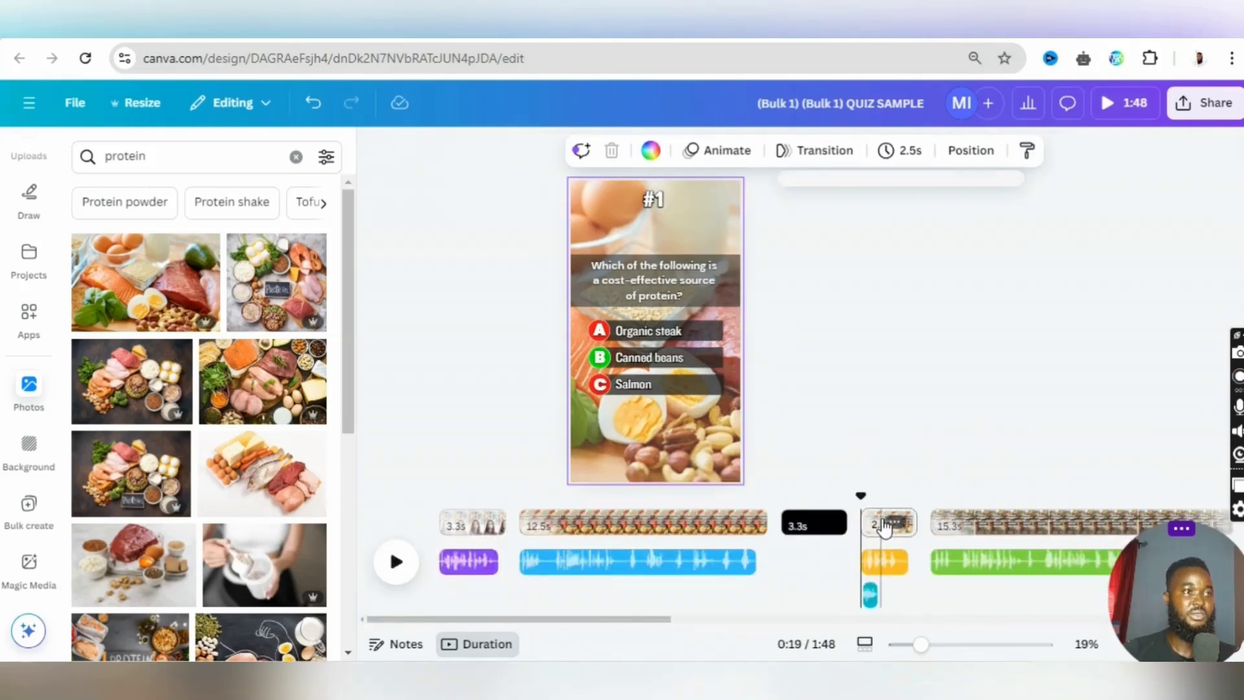
pyautogui.click(897, 148)
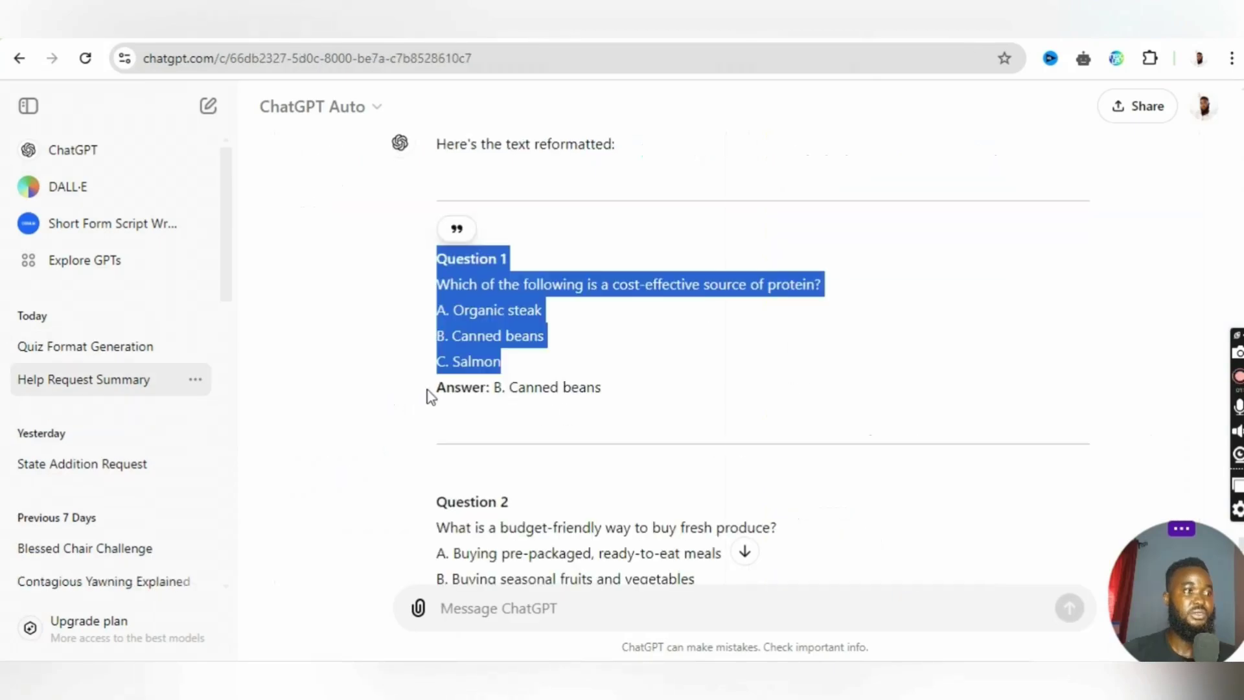
# - Copy the Question 1 answer line from ChatGPT and replace the ElevenLabs text with "Answer: B. Canned beans"
pyautogui.moveTo(430, 393); pyautogui.dragTo(636, 400)
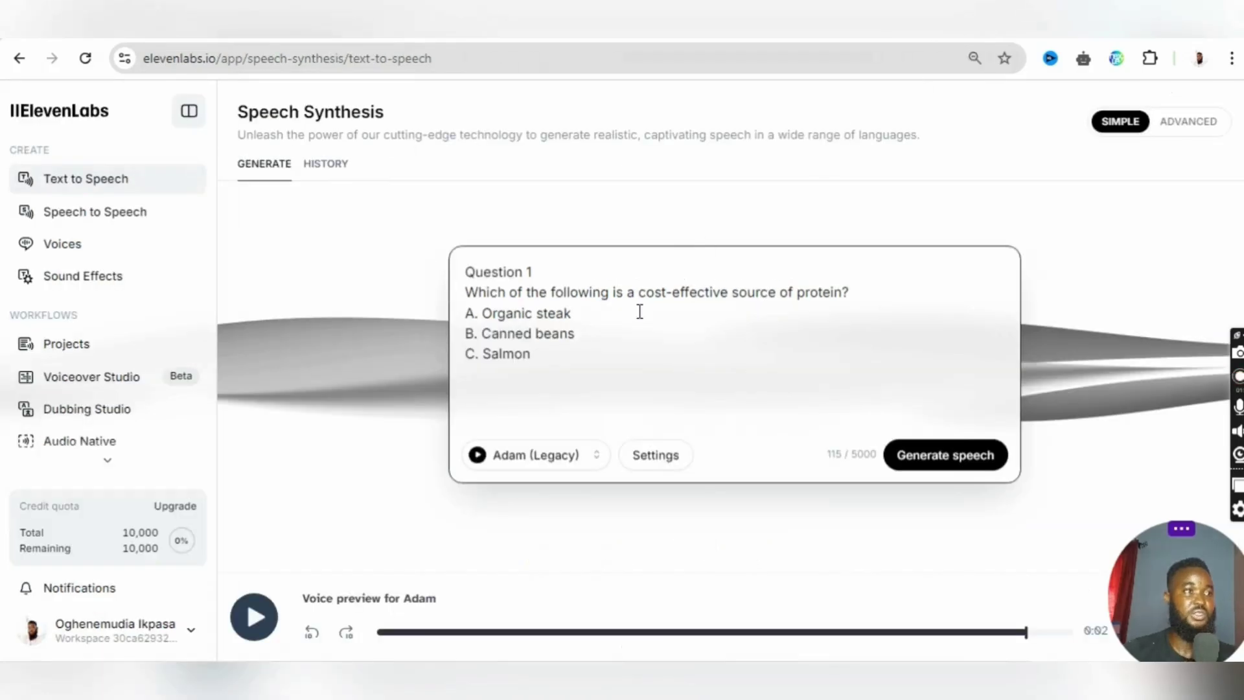
pyautogui.hotkey('ctrl', 'a')
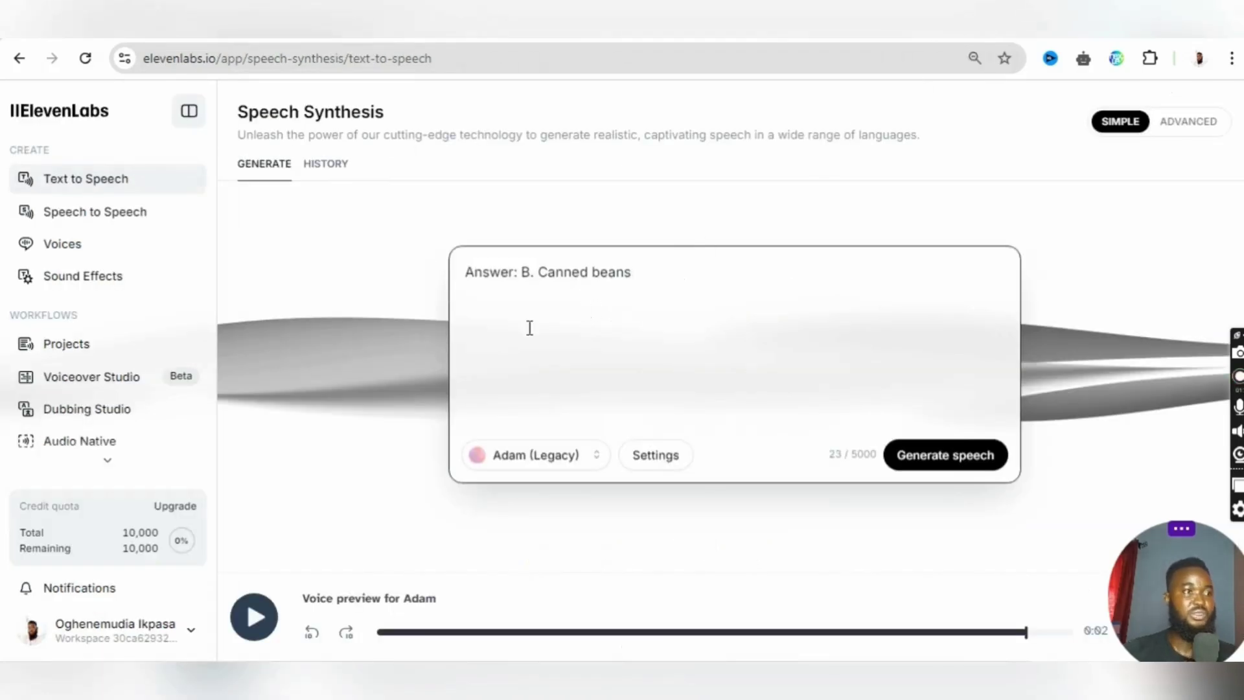
# - Switch to the Canva design and play the quiz video with its voiceovers from the start into the #2 question page
pyautogui.click(502, 211)
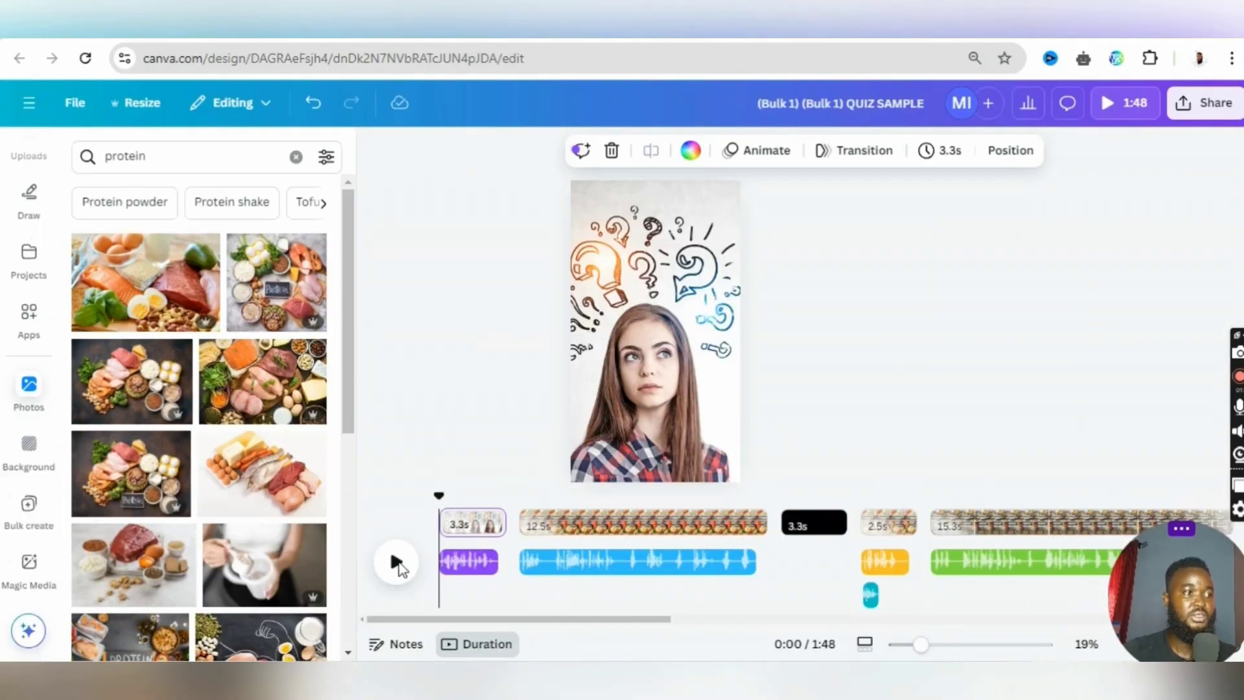
pyautogui.click(398, 564)
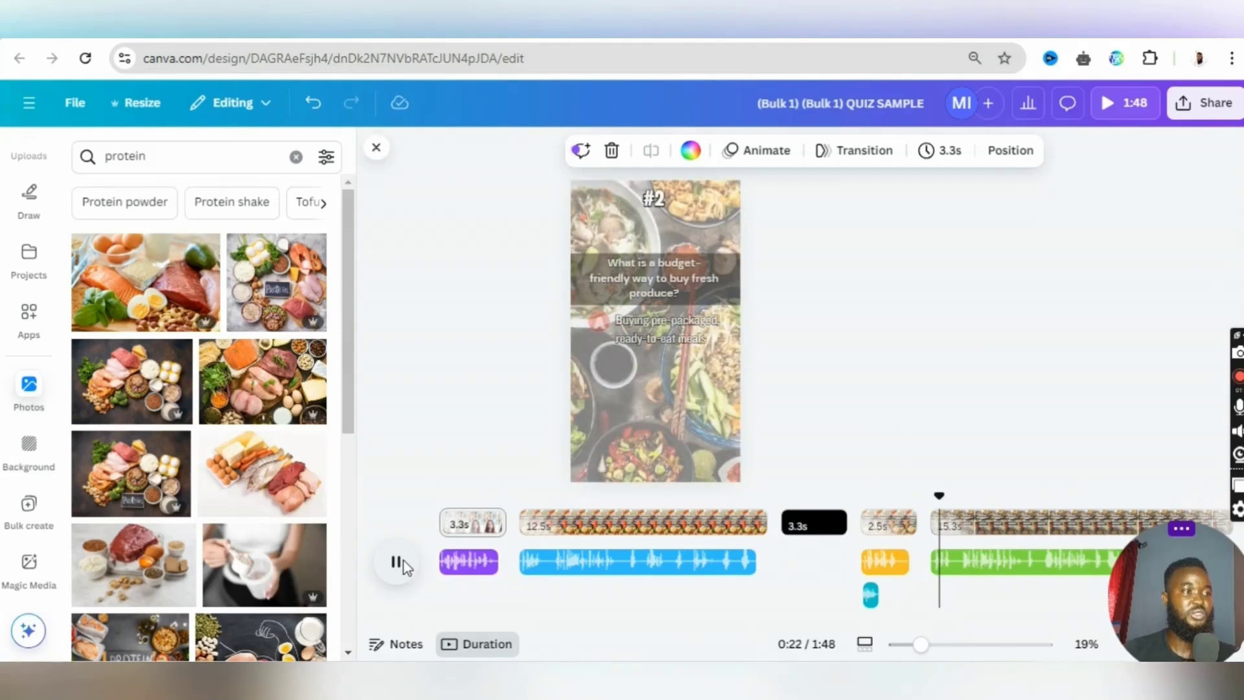
pyautogui.click(398, 563)
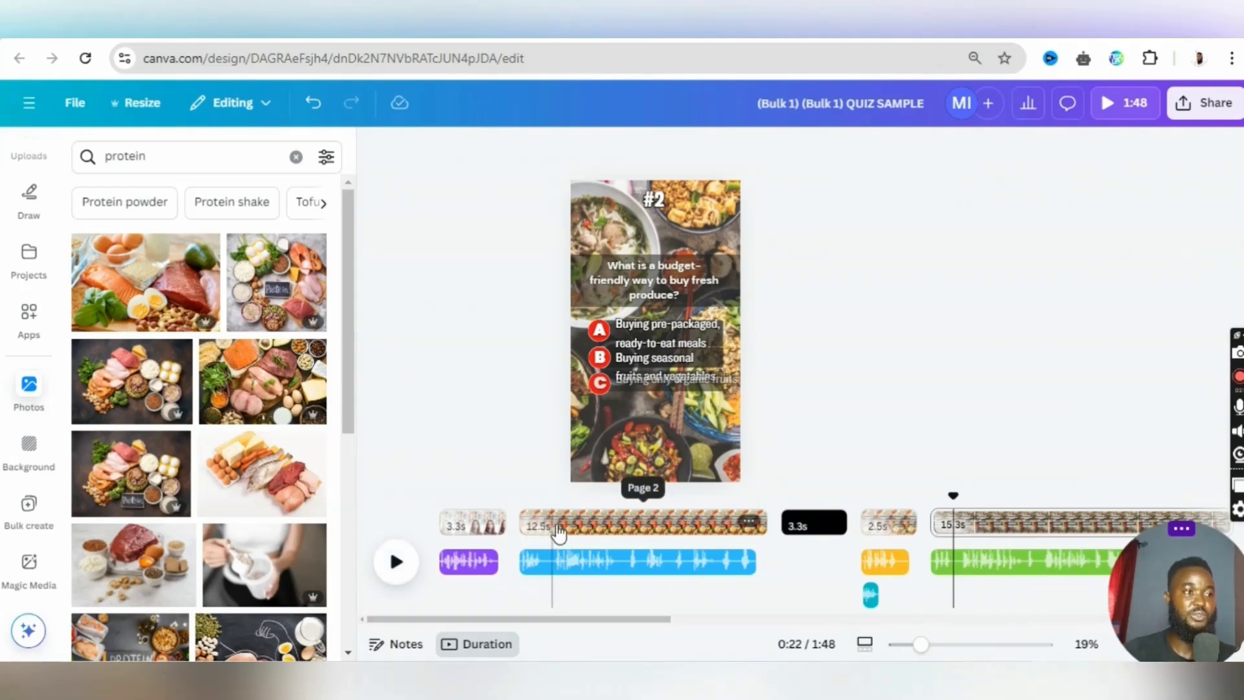
# - Download all pages of the quiz design as an MP4 video at 1080p (HD) quality
pyautogui.click(1210, 103)
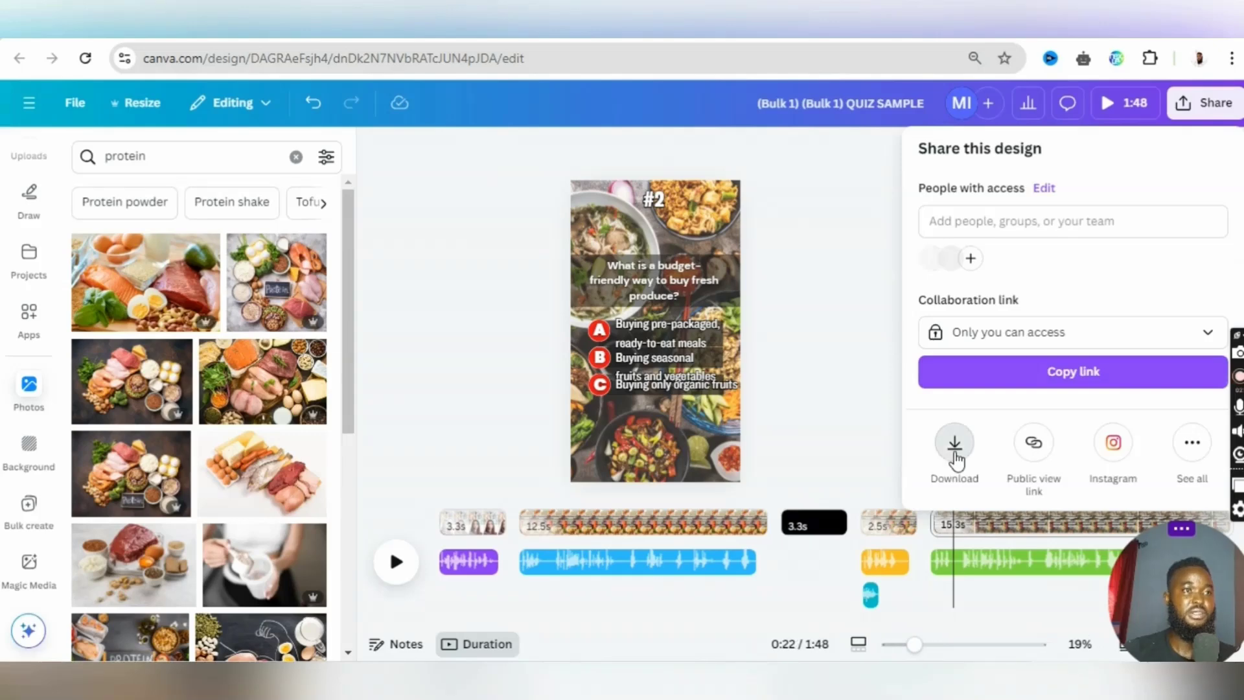
pyautogui.click(955, 446)
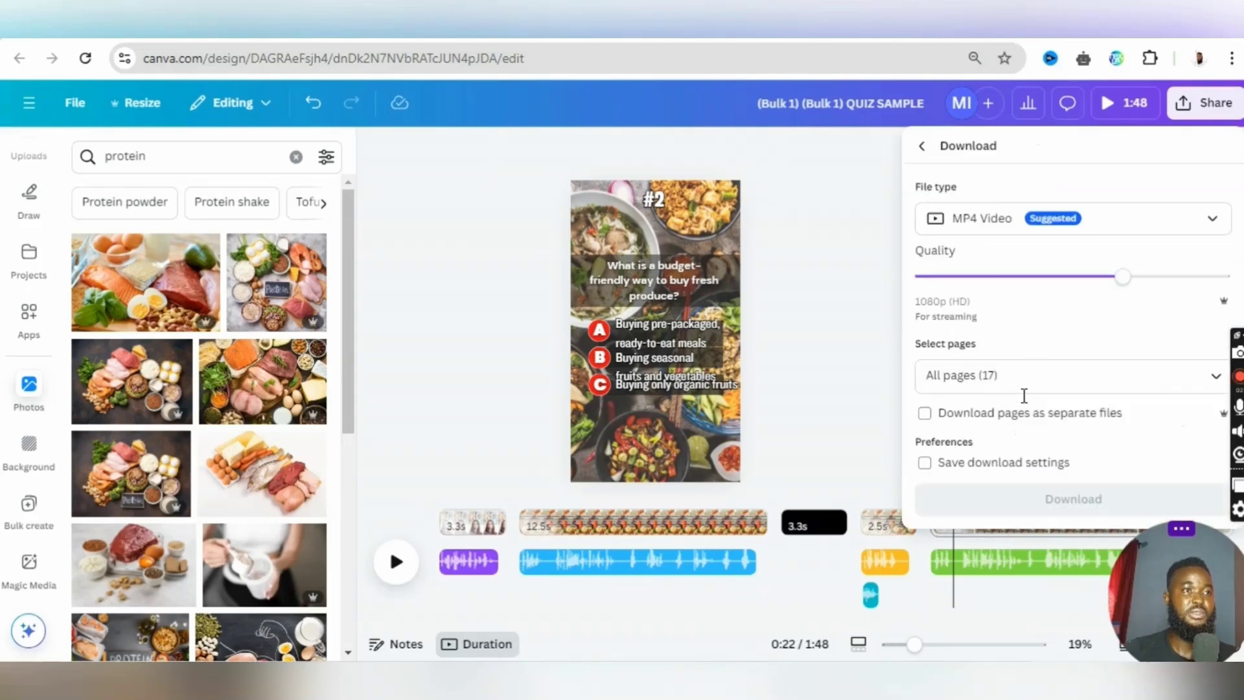
pyautogui.click(1083, 426)
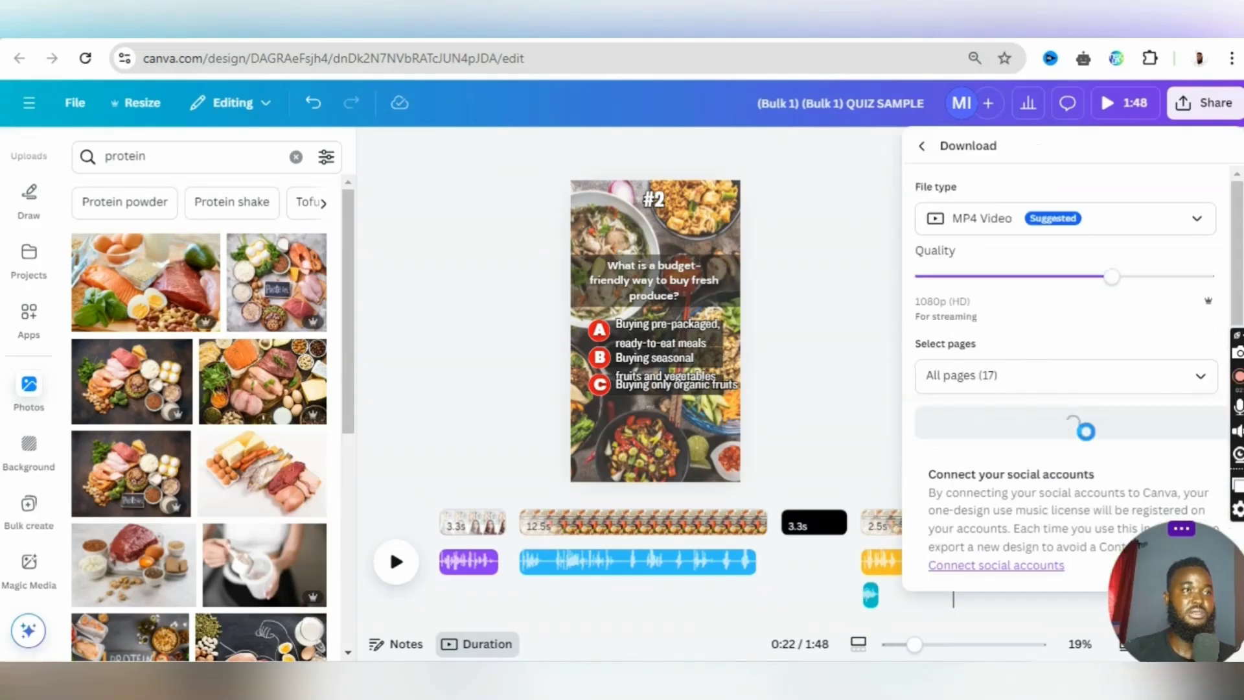